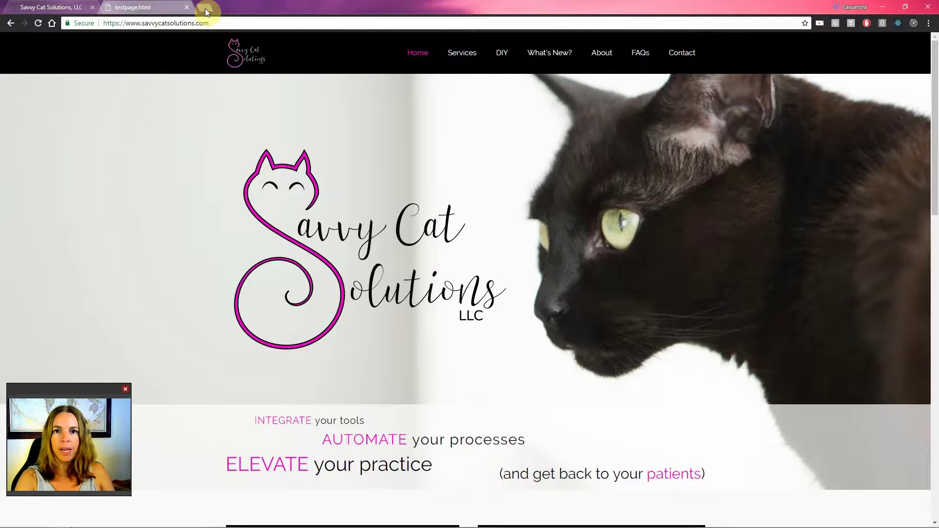
Step: Open cognitoforms.com in a new browser tab and start a new form from scratch
left_click(204, 8)
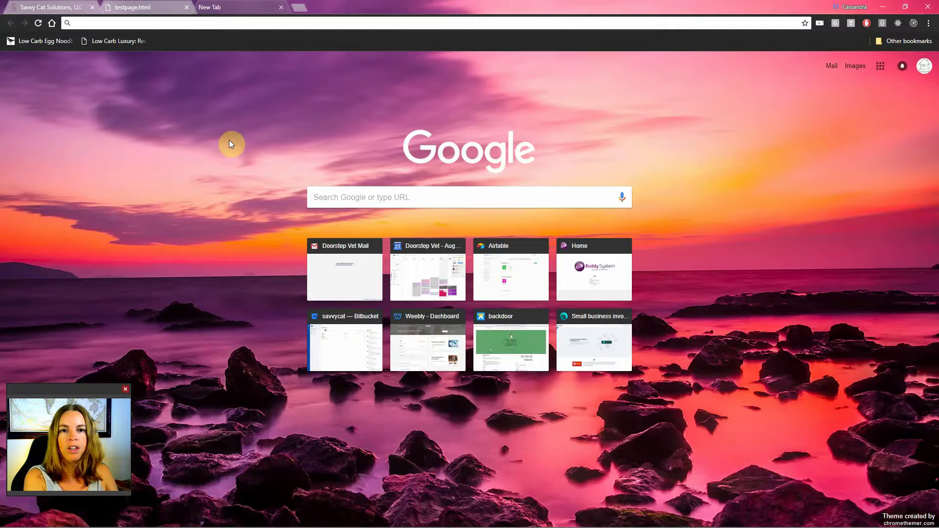
type("cognitoforms.com")
key("Return")
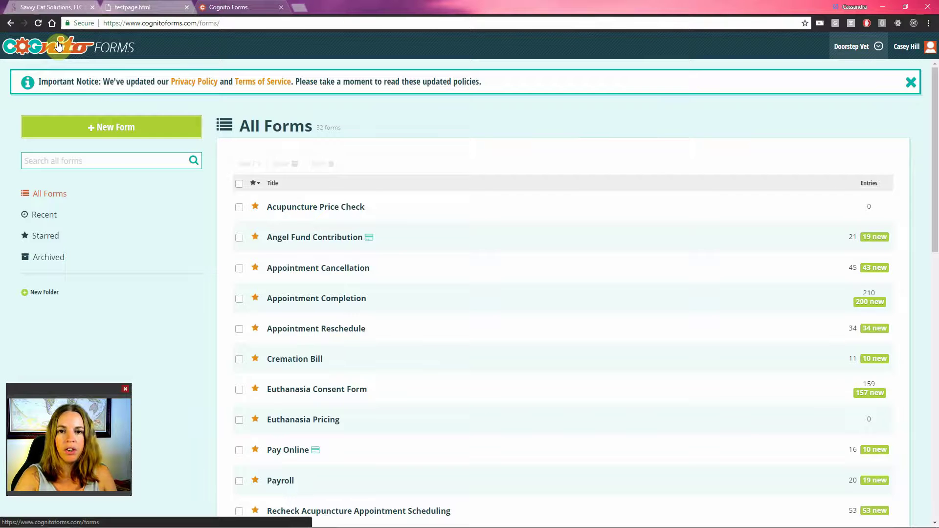
left_click(95, 133)
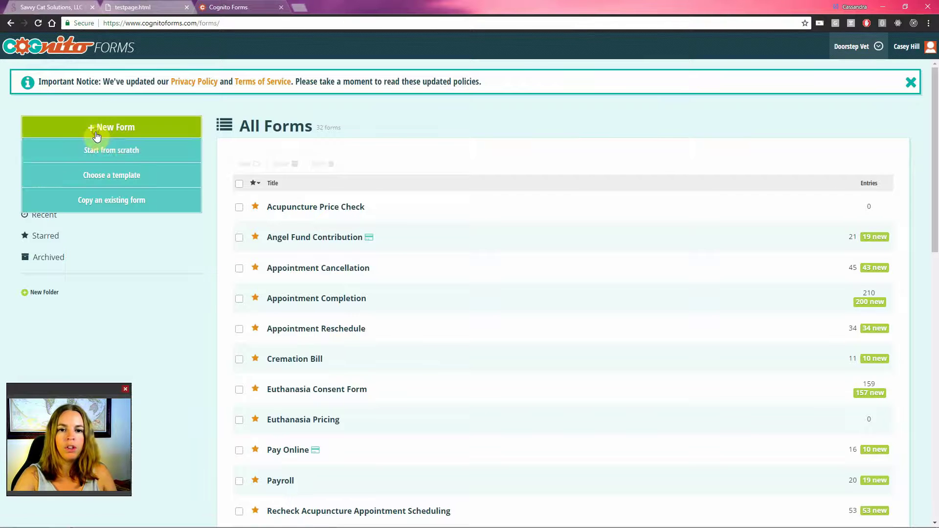
left_click(102, 151)
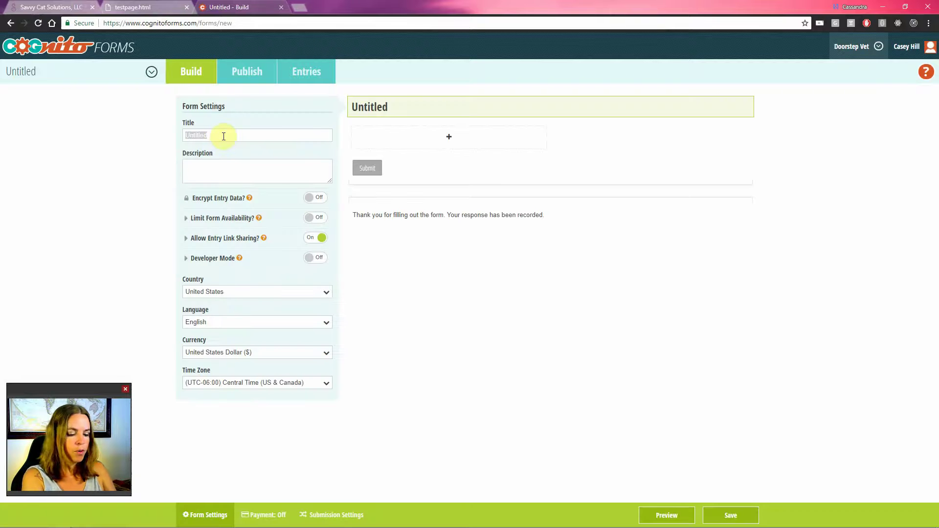
type("Zip C")
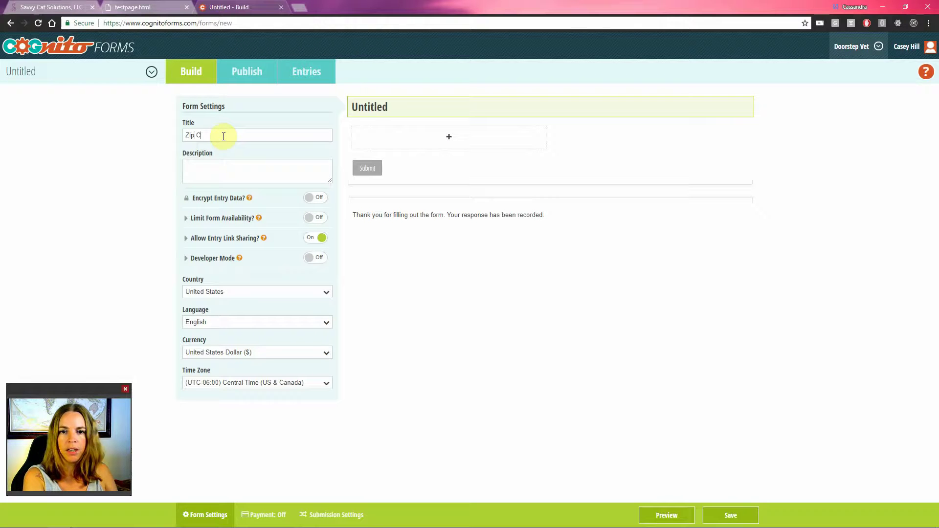
type("ode")
key("BackSpace")
key("BackSpace")
key("BackSpace")
key("BackSpace")
key("BackSpace")
key("BackSpace")
key("BackSpace")
key("BackSpace")
Step: Title the new form "Travel Fee Calculator"
type("T")
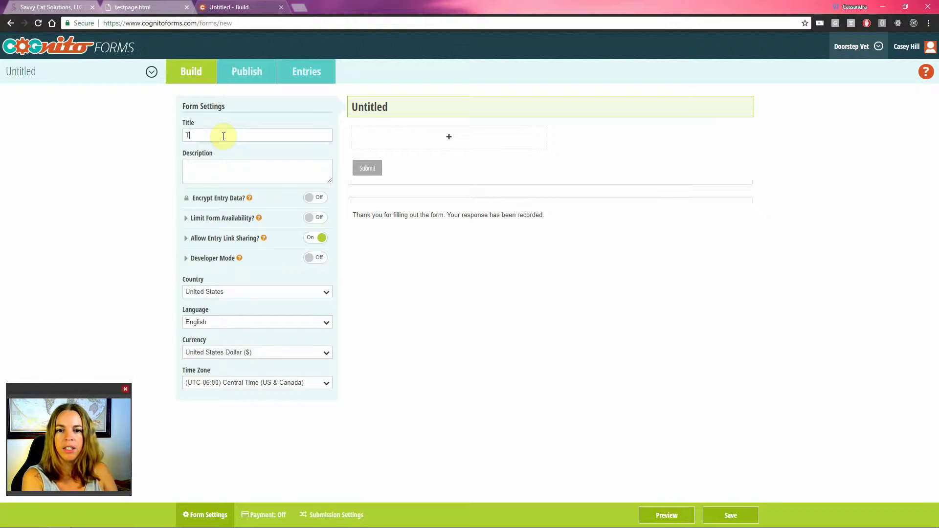
type("ravel Fee Calculator")
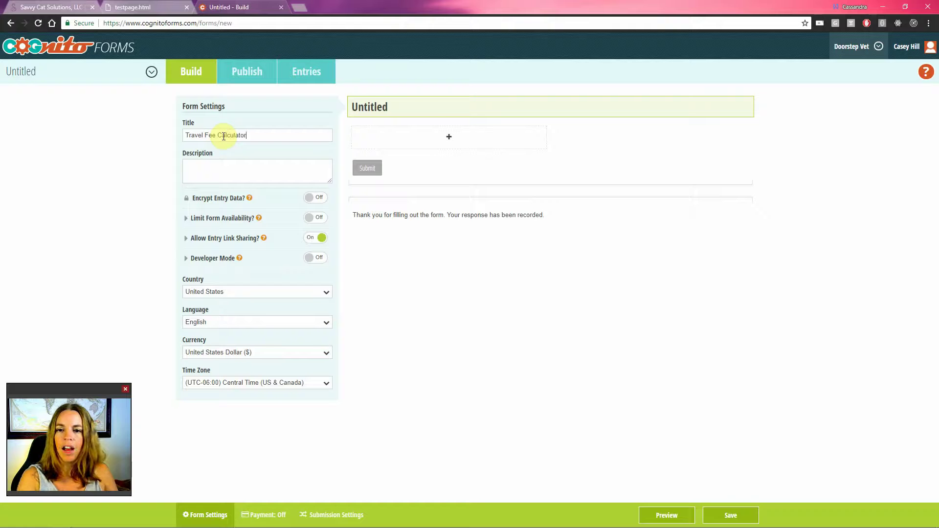
key("Tab")
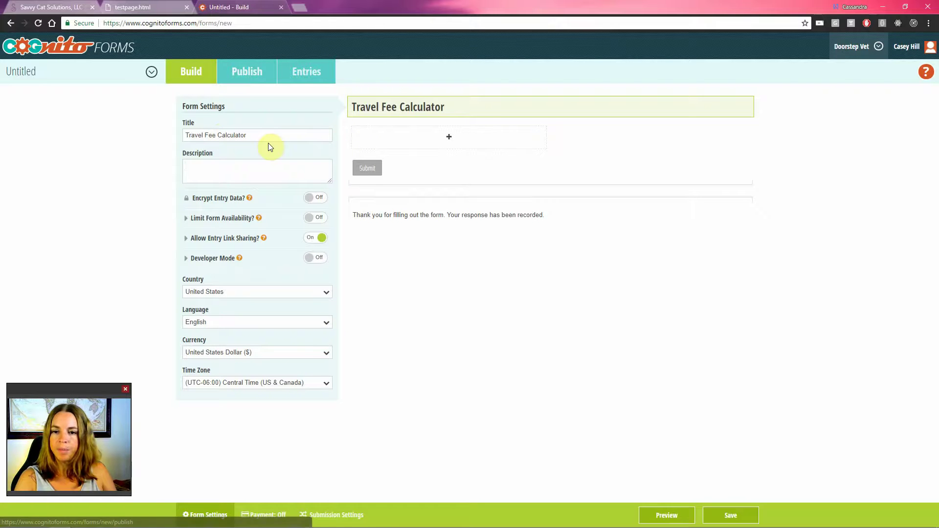
Step: Add a single-line textbox field labelled "Zip Code" to the form and select the empty row beneath it
left_click(414, 137)
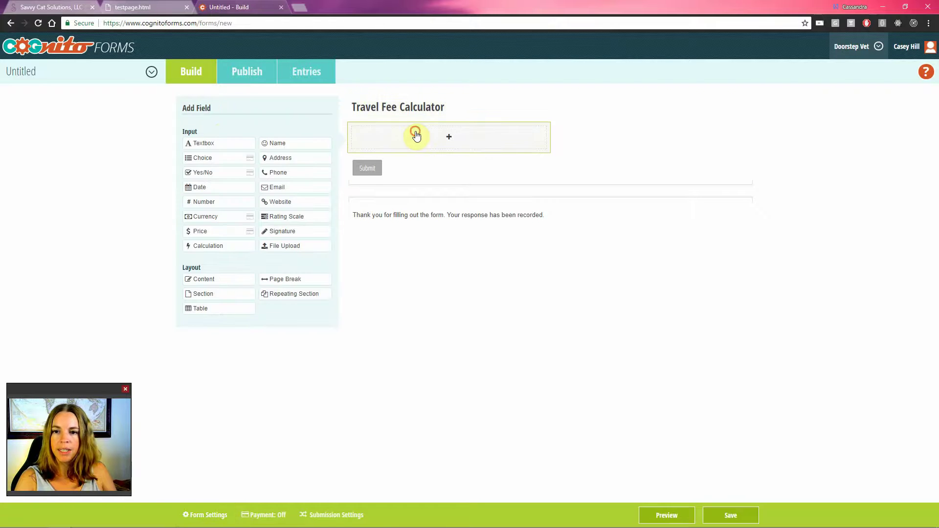
left_click(226, 148)
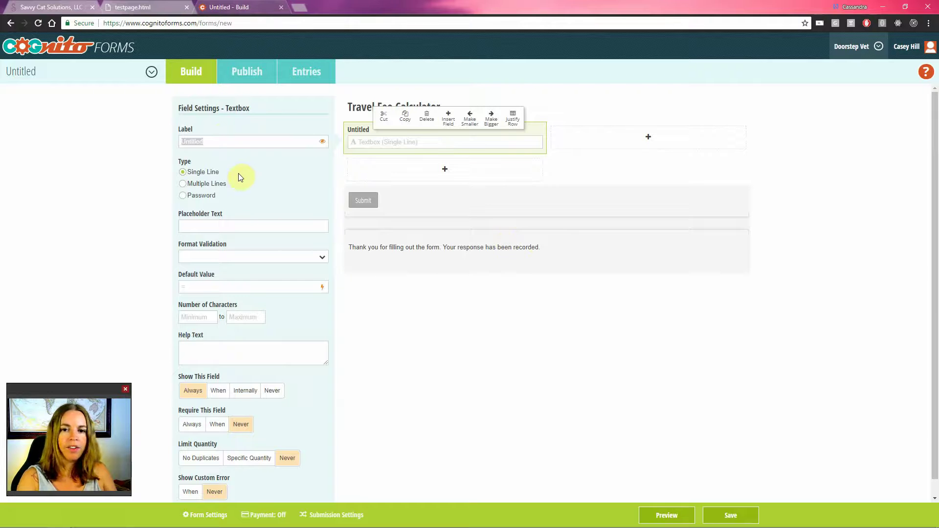
type("Zip Code")
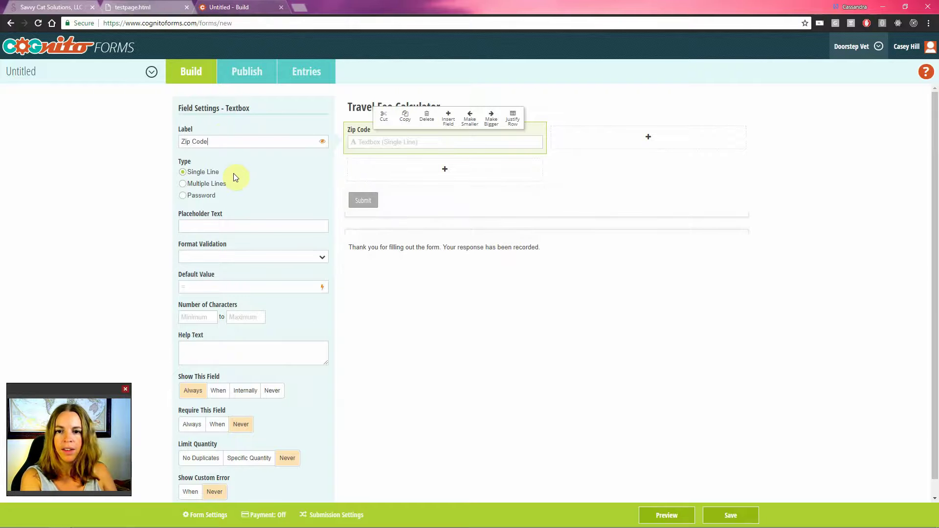
key("Return")
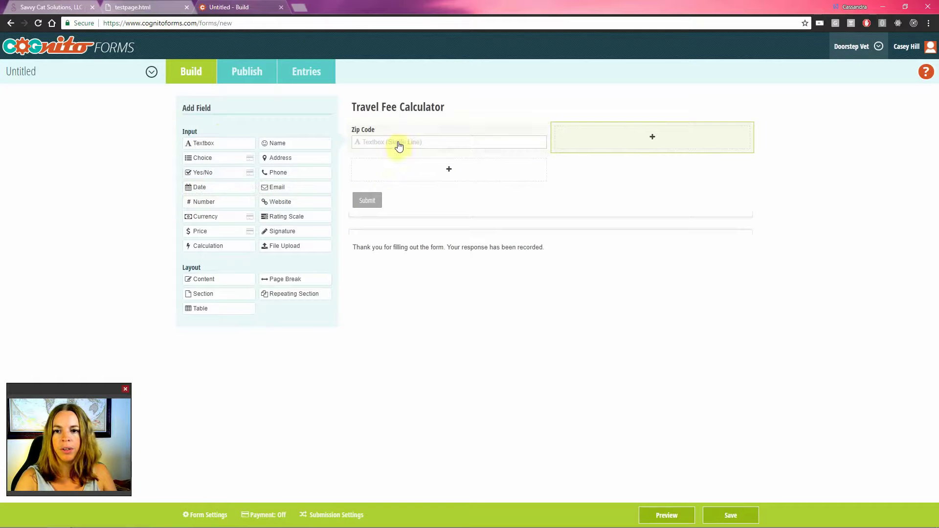
left_click(465, 180)
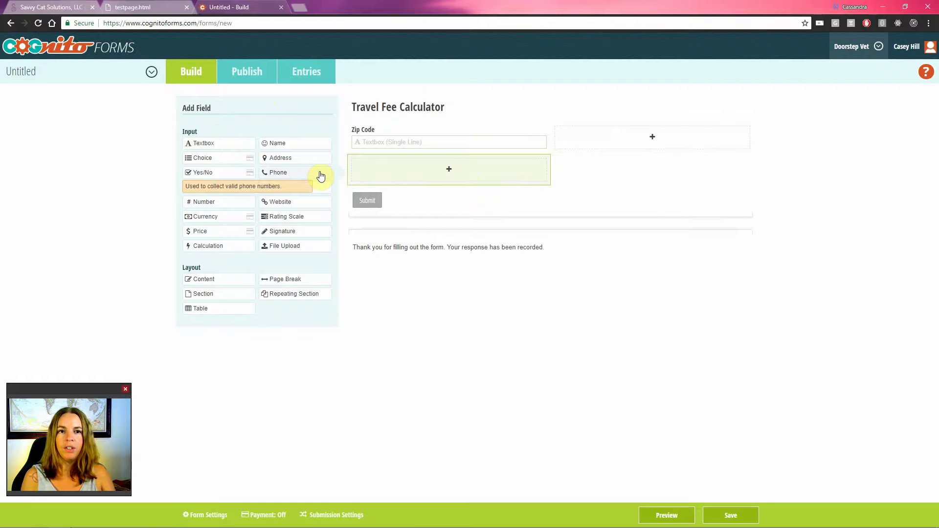
Step: Switch to the Excel workbook and add zip code 78758 in B4 with a fee of 50 in D4
key("alt+Tab")
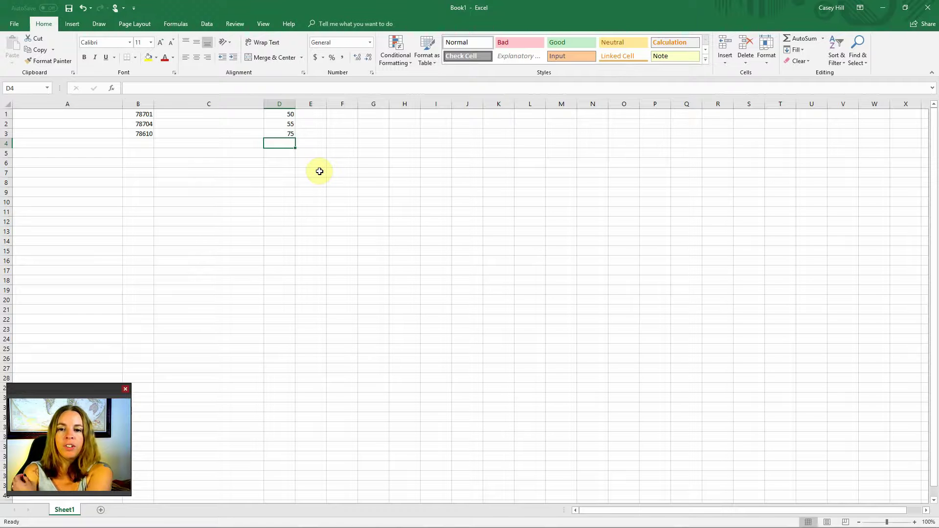
left_click(139, 143)
type("8758")
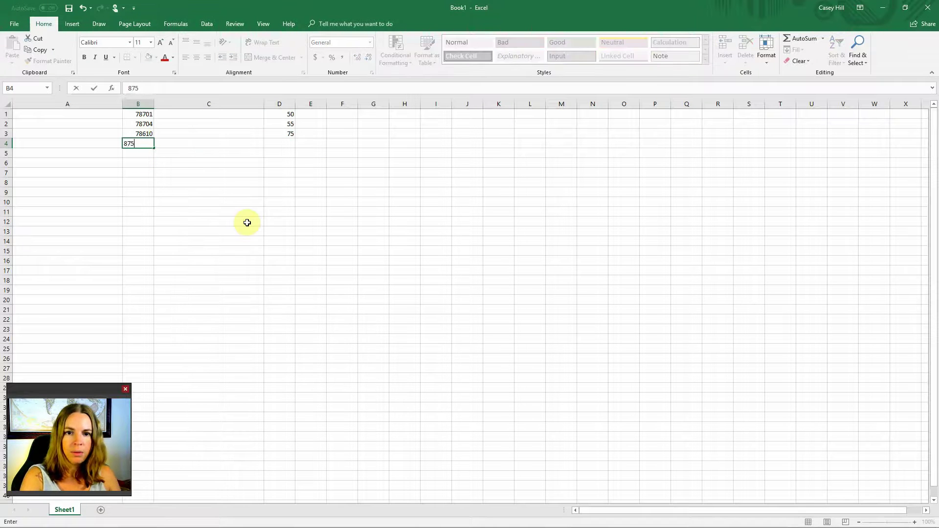
key("Tab")
key("Left")
key("F2")
key("Home")
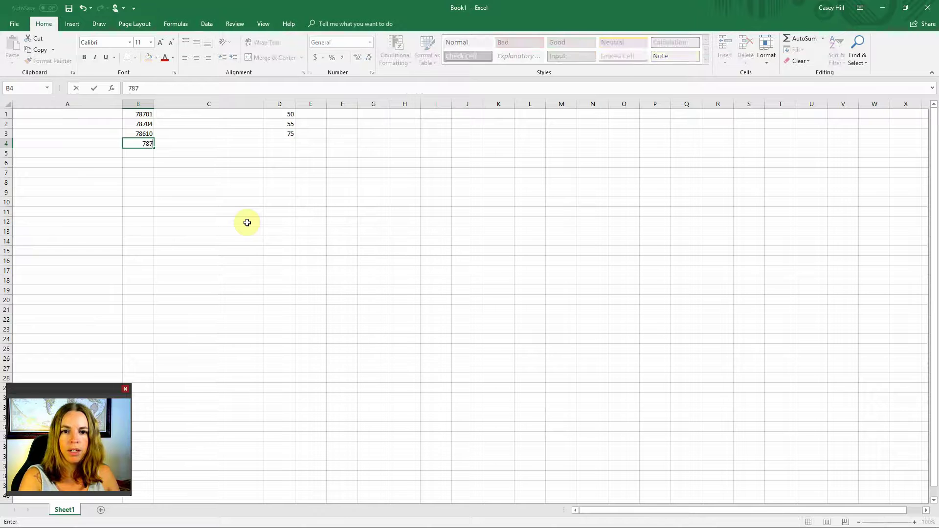
type("7")
key("Tab")
key("Tab")
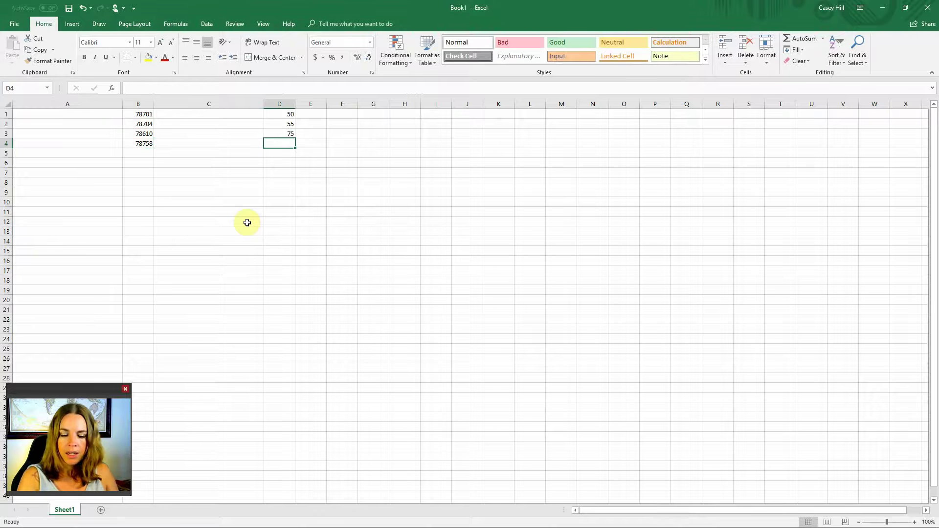
type("50")
key("Return")
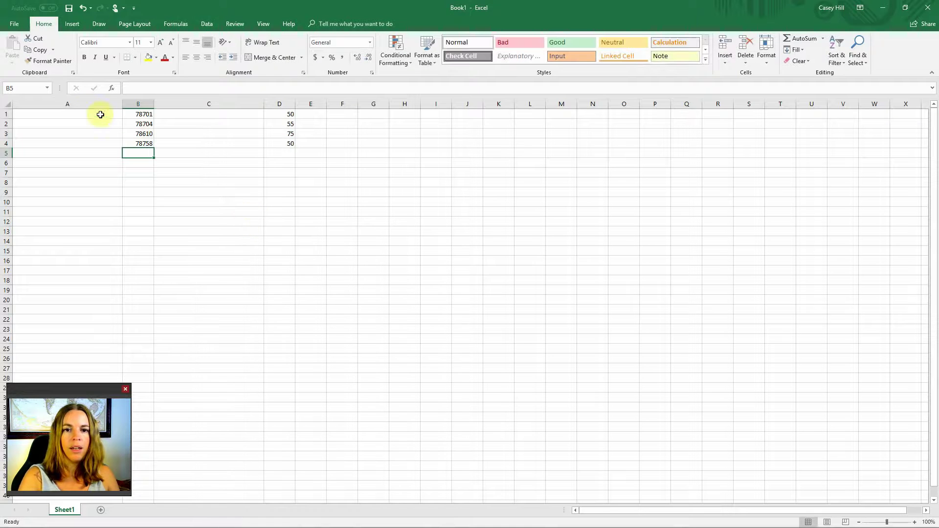
Step: Begin the conditional text "= if ZipCode" in cell A1
left_click(87, 113)
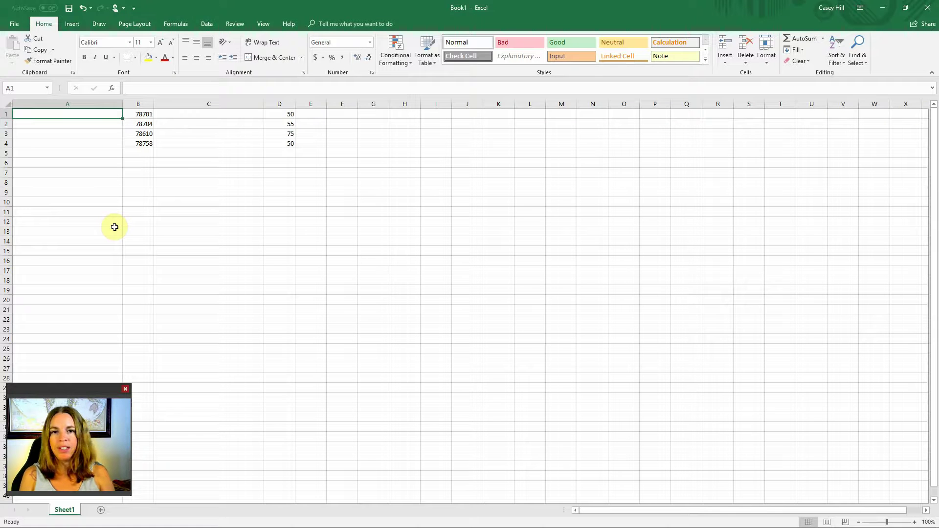
type("=")
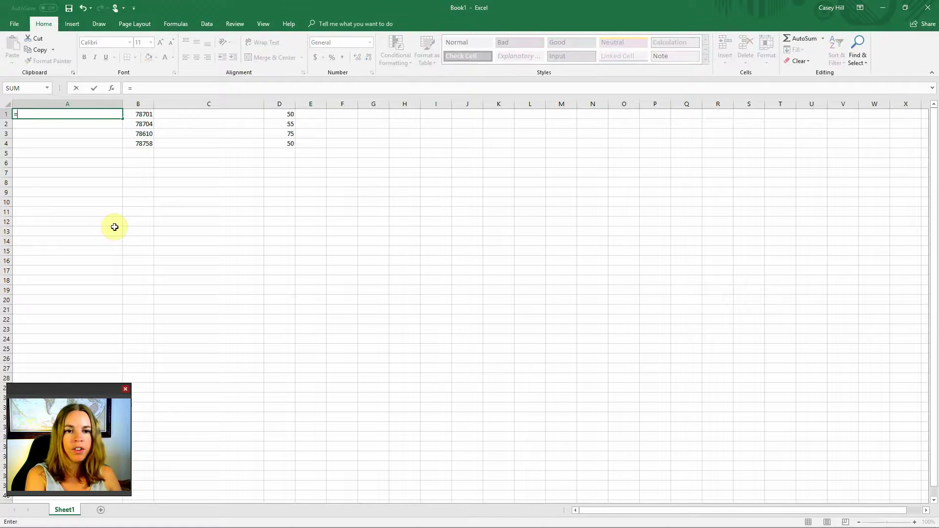
key("Escape")
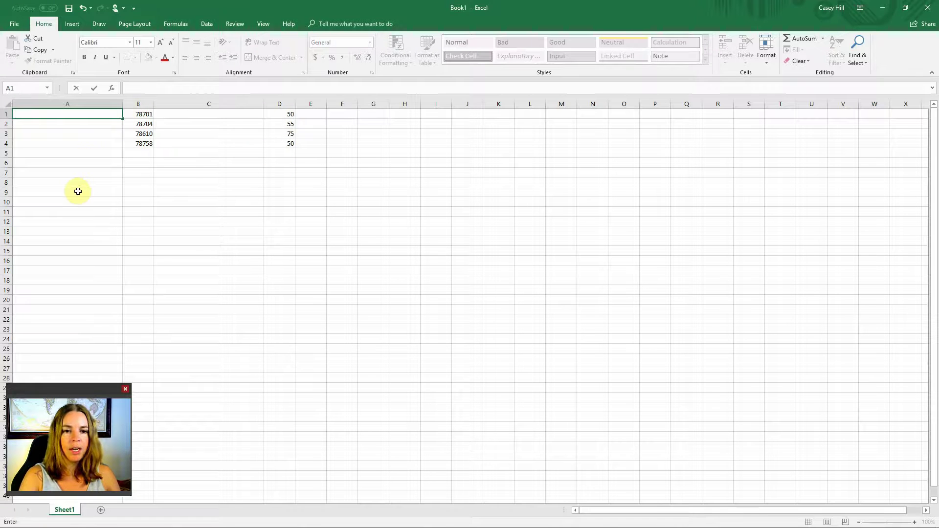
type("=")
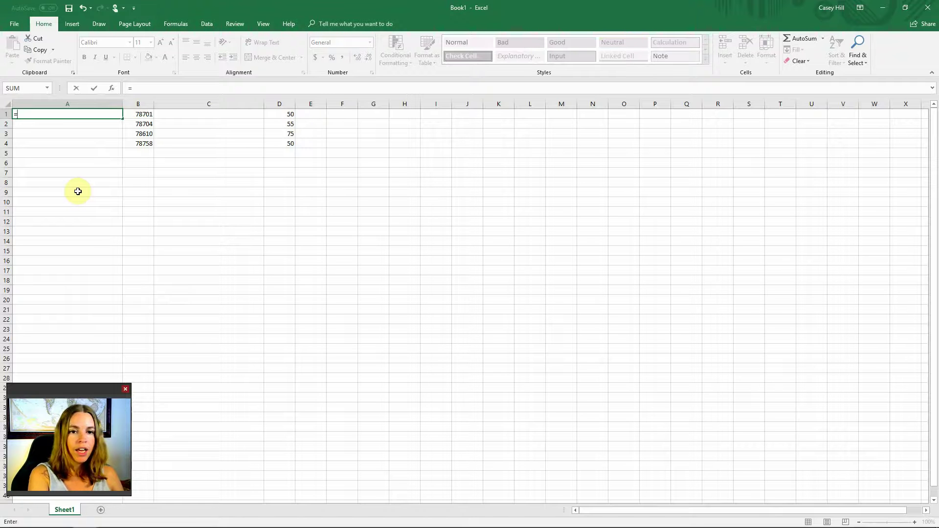
type("i")
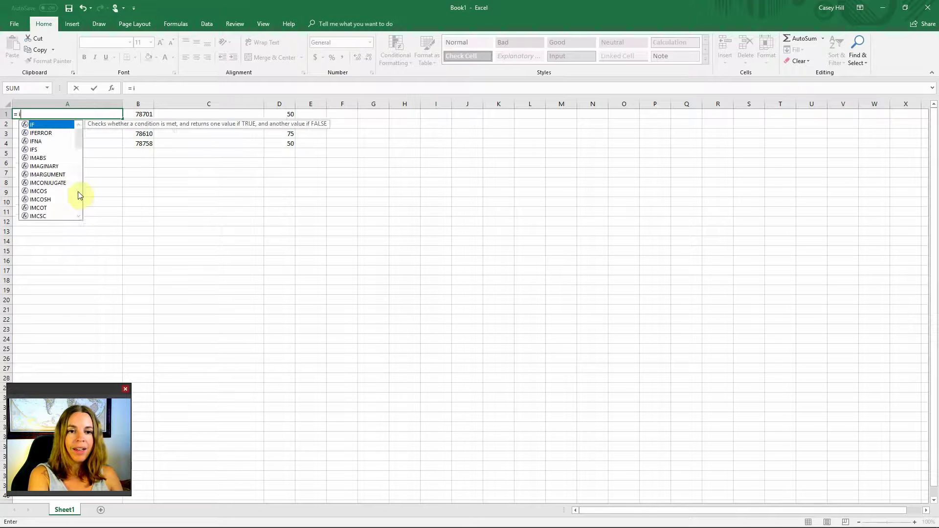
type("f Zi")
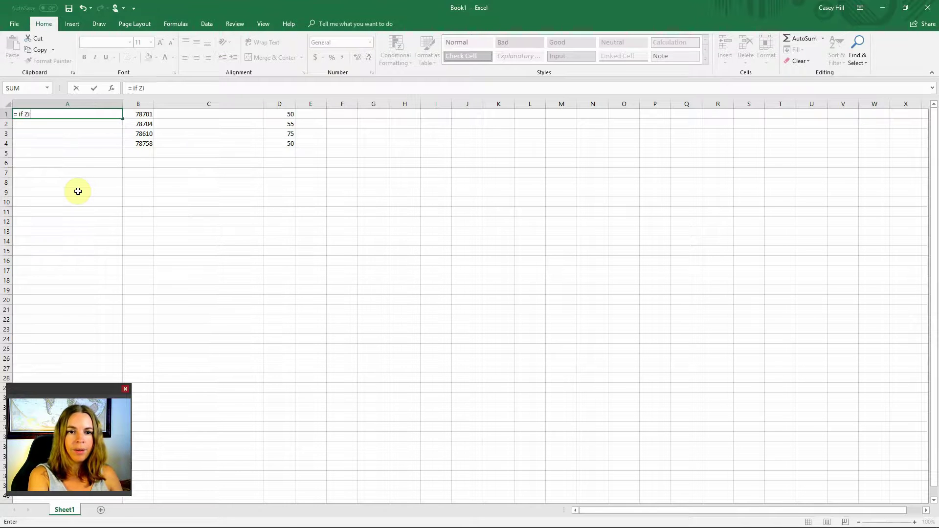
type("pCode")
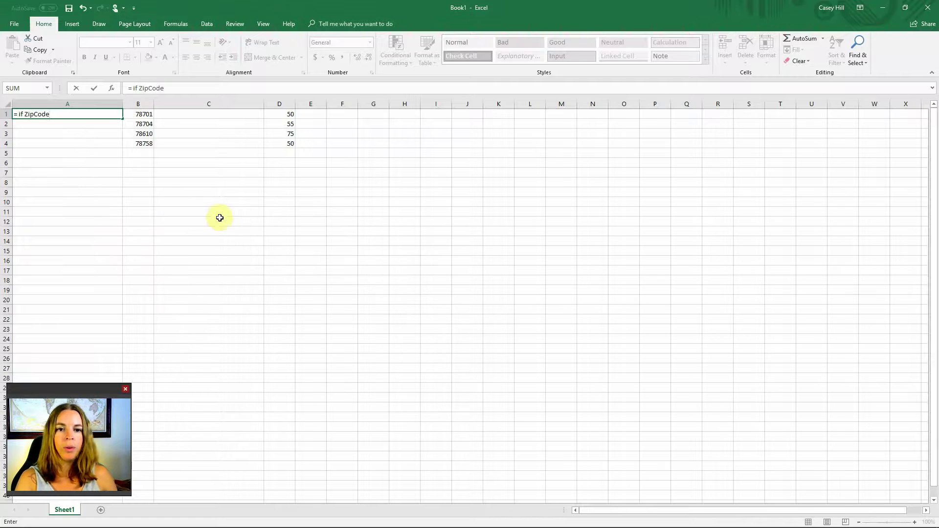
Step: Switch back to Cognito Forms and enable Developer Mode with Customize Field Names in the form settings
key("alt+Tab")
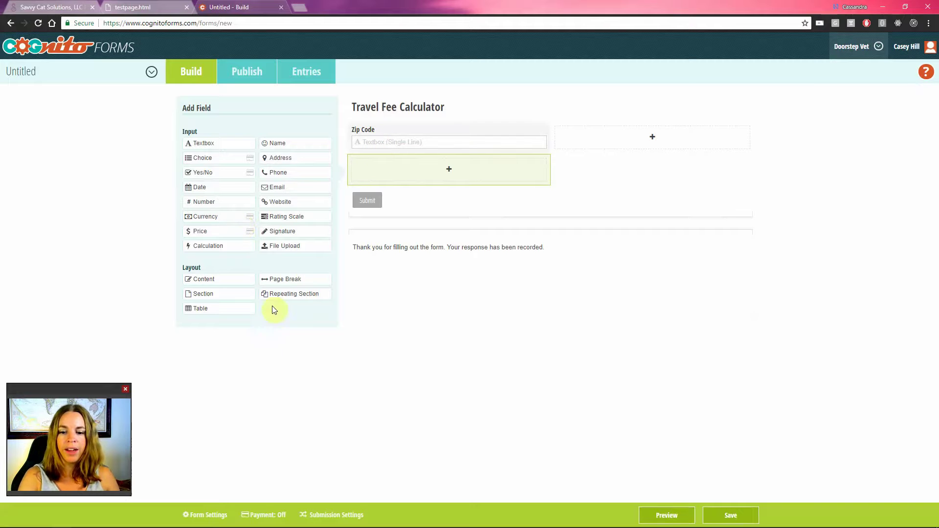
left_click(214, 514)
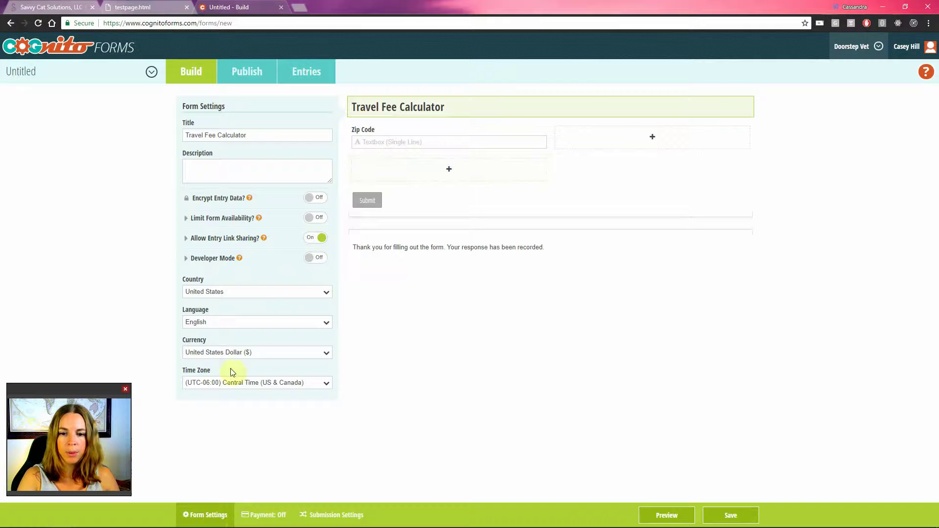
left_click(310, 261)
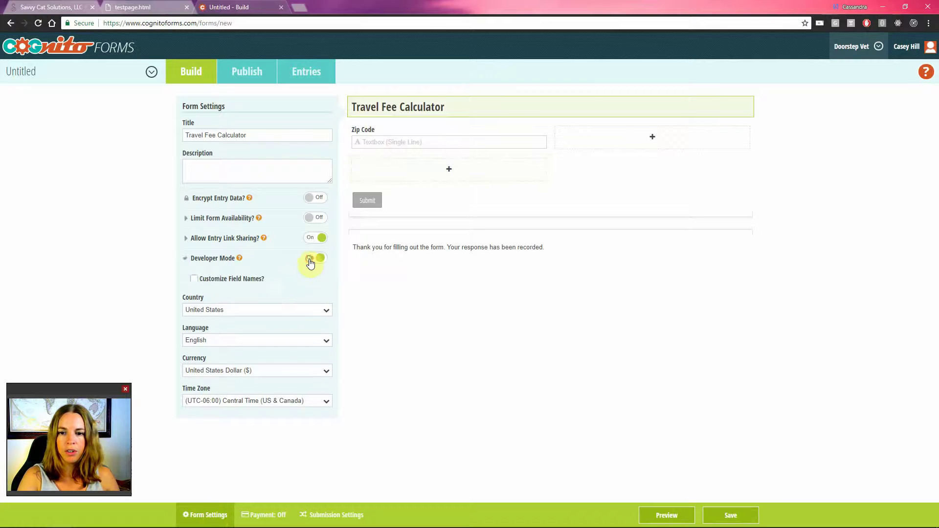
left_click(194, 279)
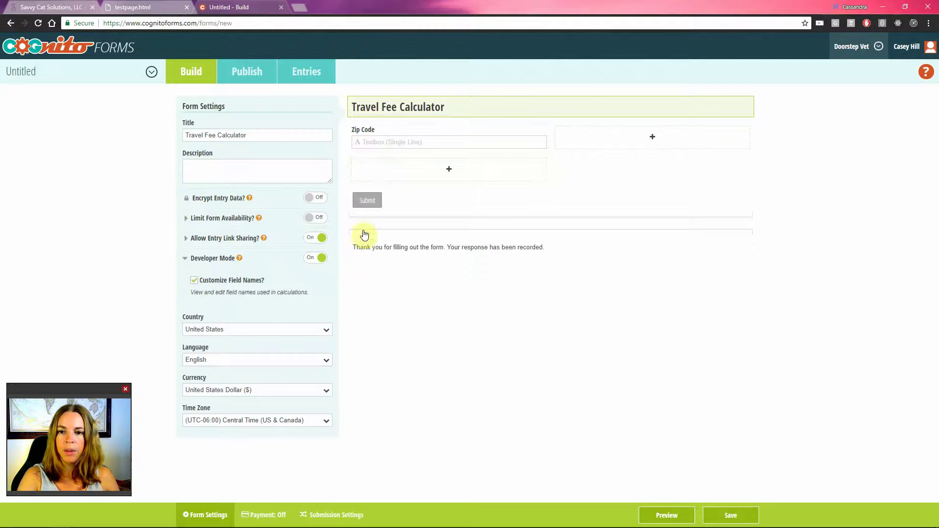
Step: Open the Zip Code field's settings and check its field name
left_click(403, 137)
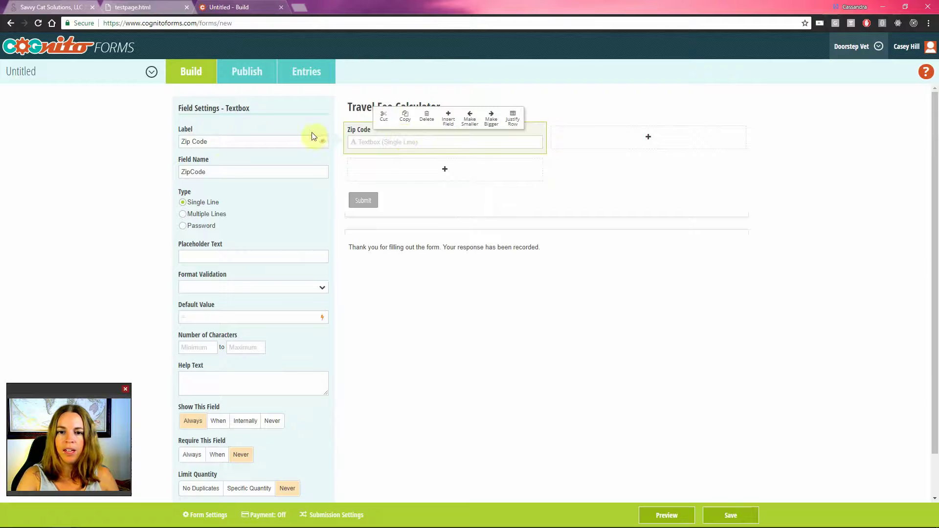
left_click(211, 171)
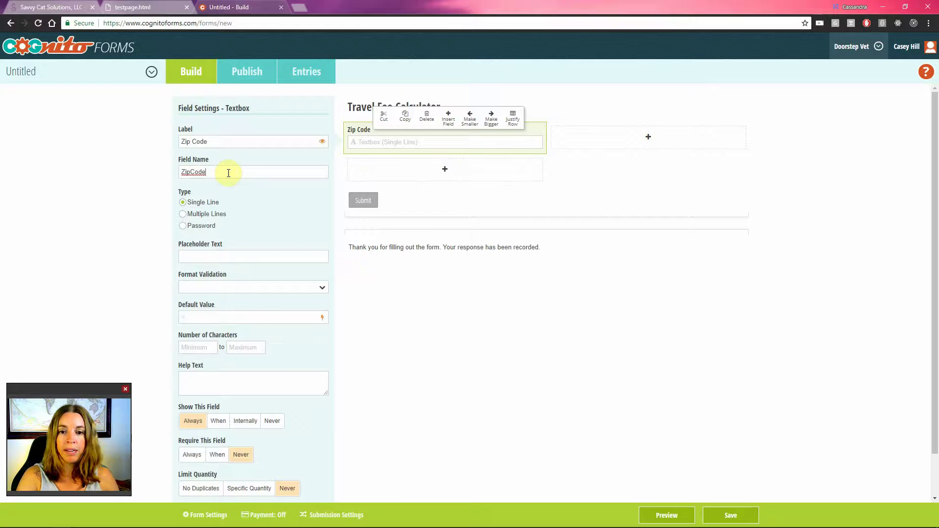
left_click_drag(220, 171, 163, 175)
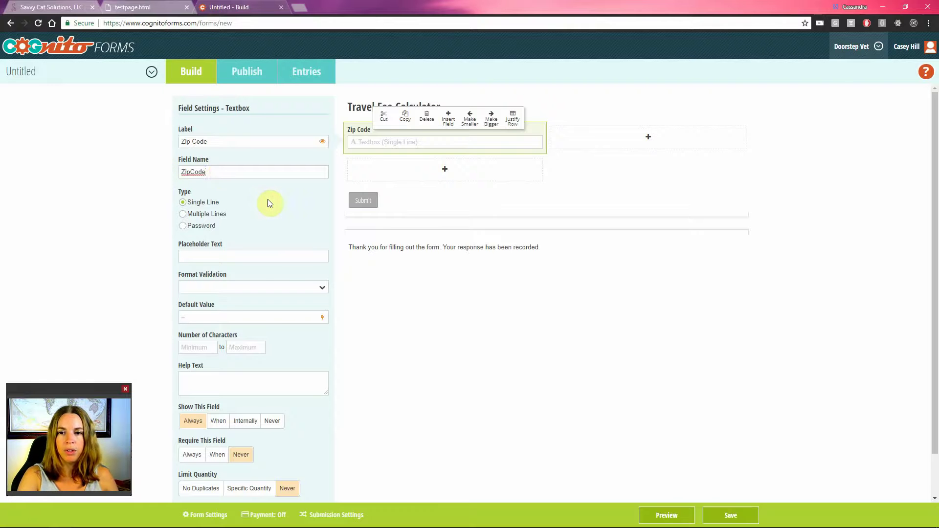
Step: Switch to the Excel workbook and finish cell A1 as if ZipCode = " without the leading equals sign
key("alt+Tab")
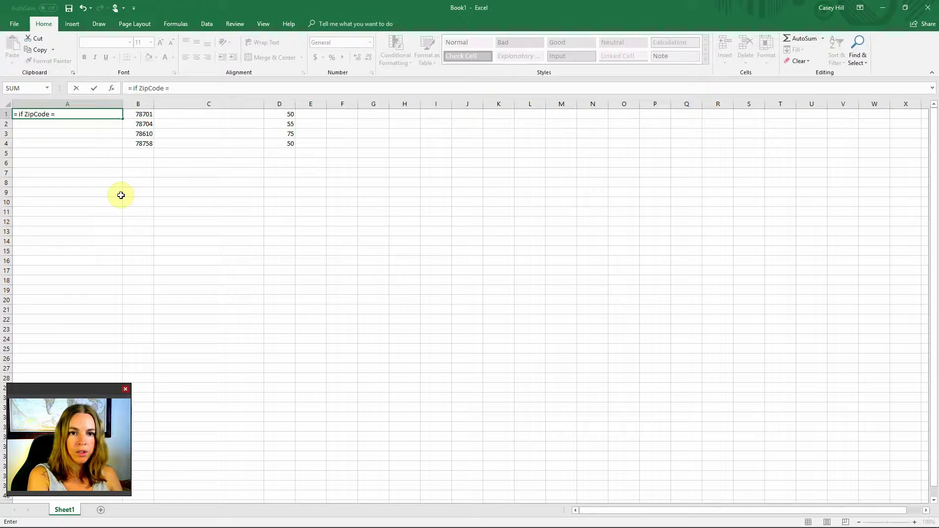
type("\"")
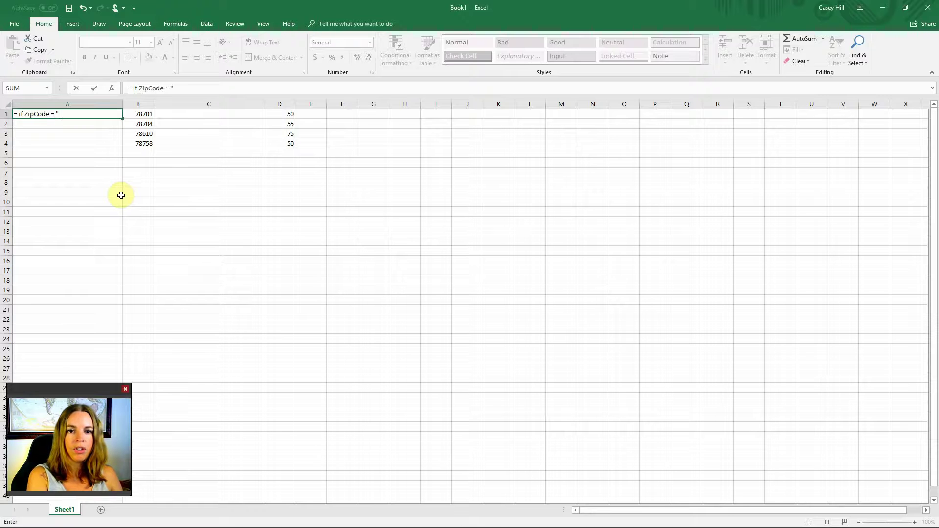
left_click(143, 116)
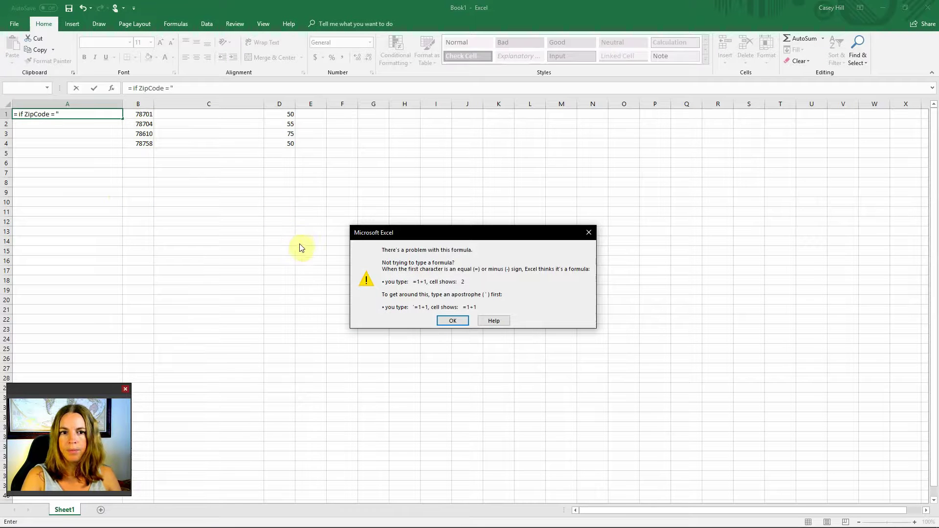
left_click(452, 321)
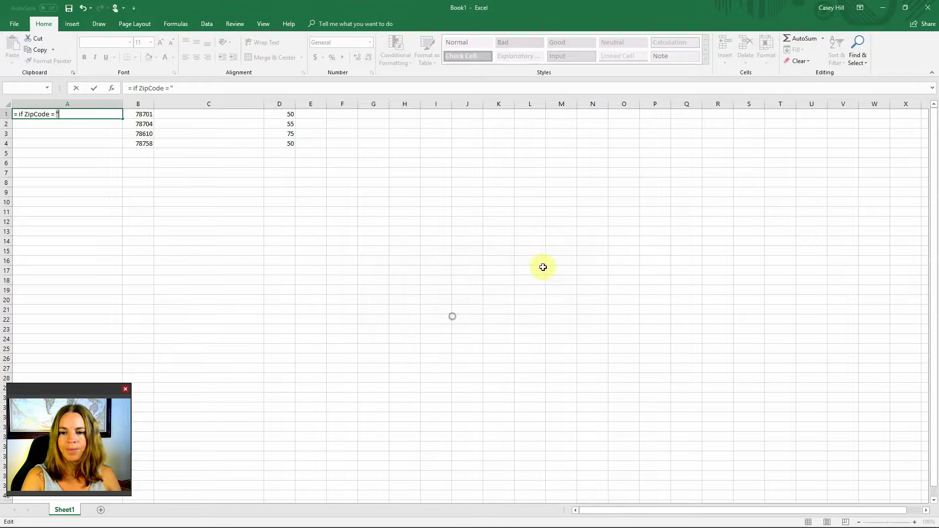
left_click(18, 115)
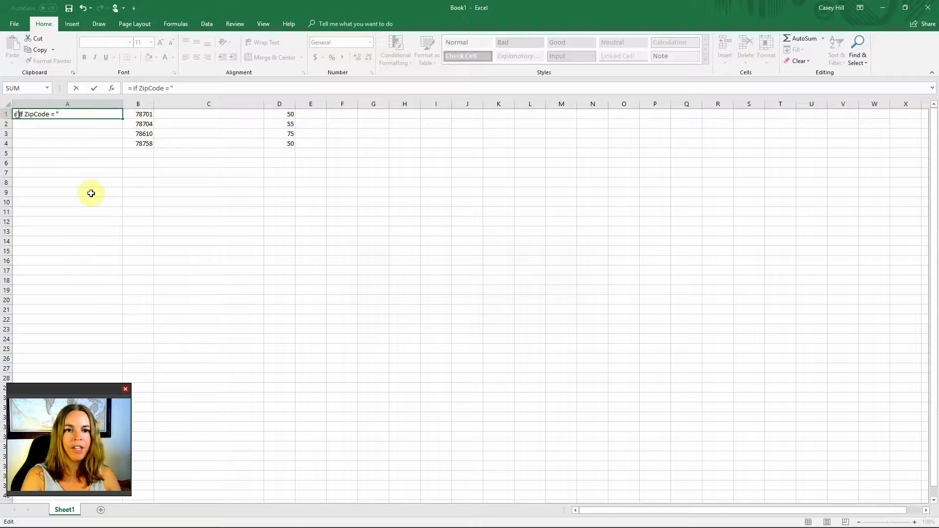
key("BackSpace")
key("BackSpace")
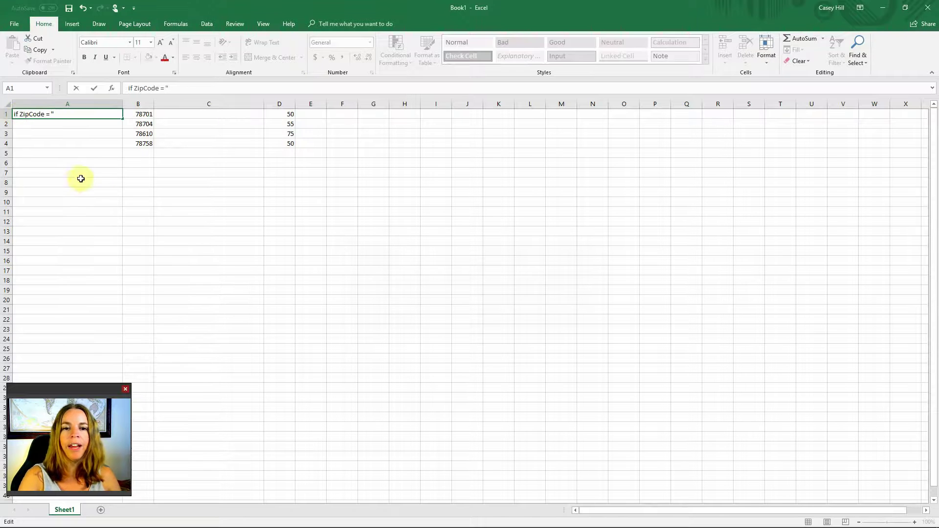
left_click(98, 115)
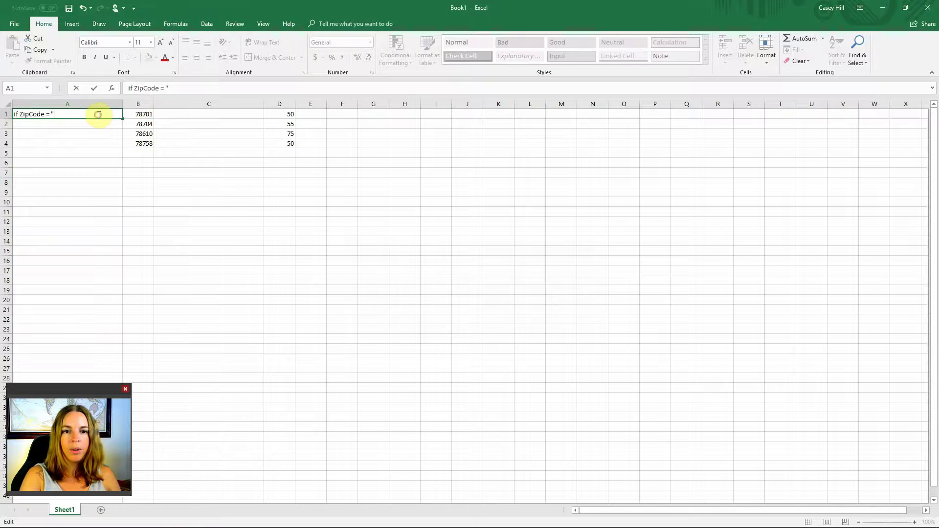
Step: Enter the closing quote followed by the word then (" then) in cell C1
left_click(201, 114)
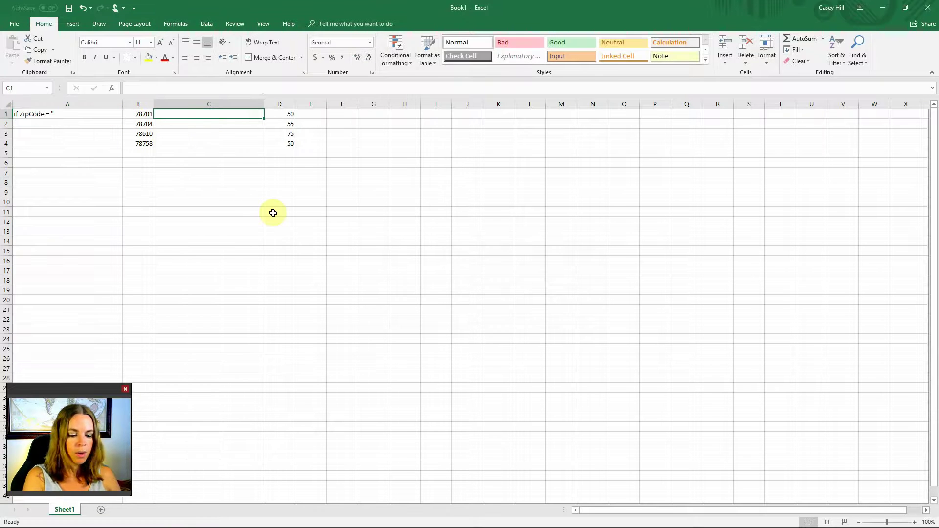
type("\"")
type("then")
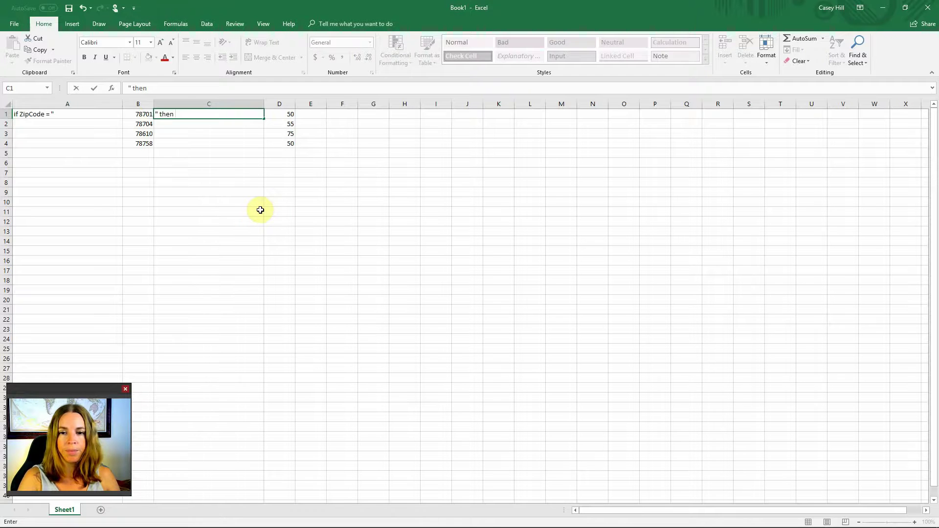
key("Tab")
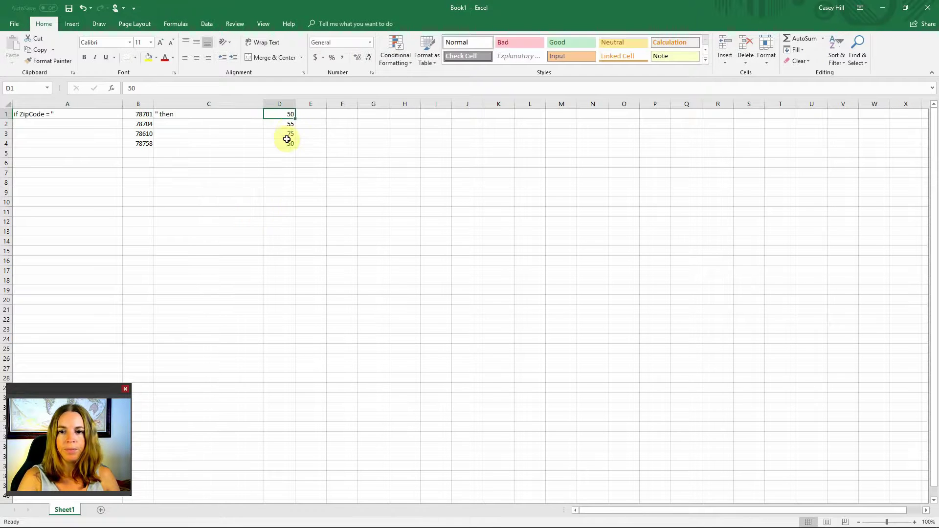
Step: Enter else if ZipCode = " in cell A2 and " then in cell C2
left_click(85, 125)
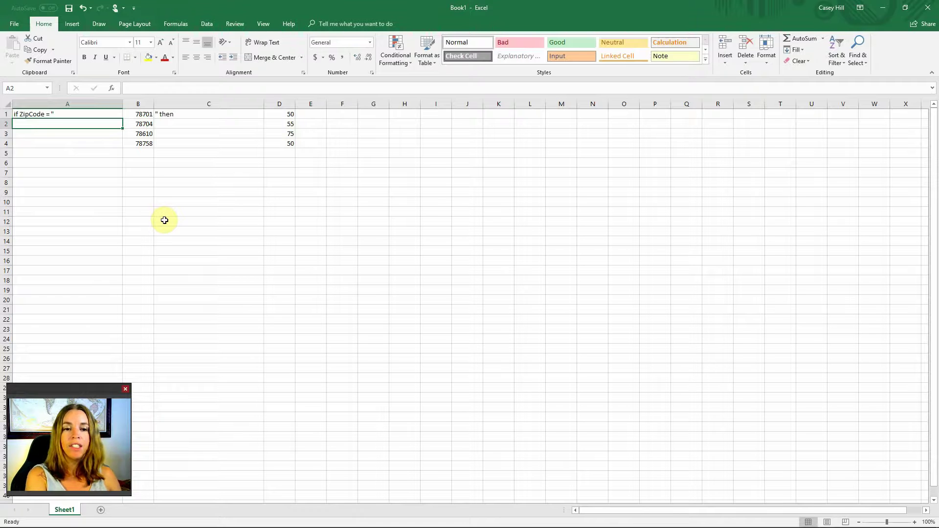
type("else ")
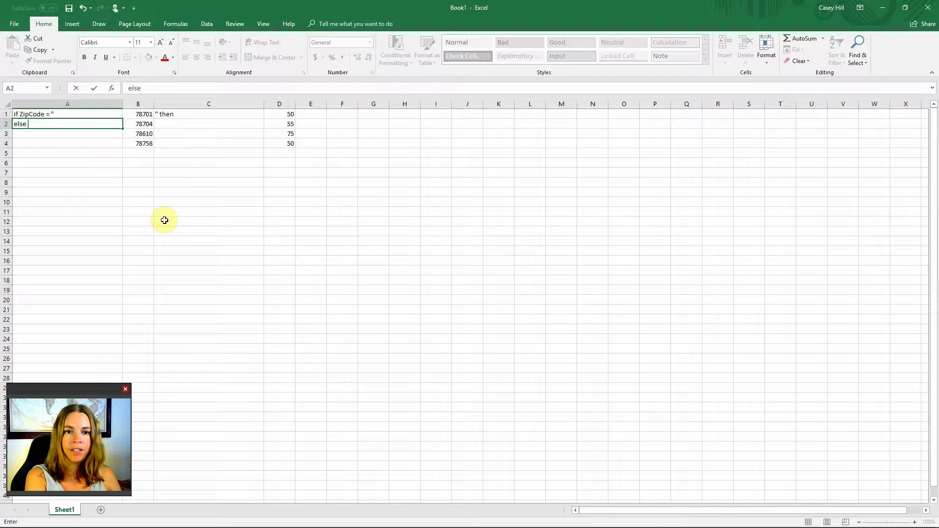
type("if Zip")
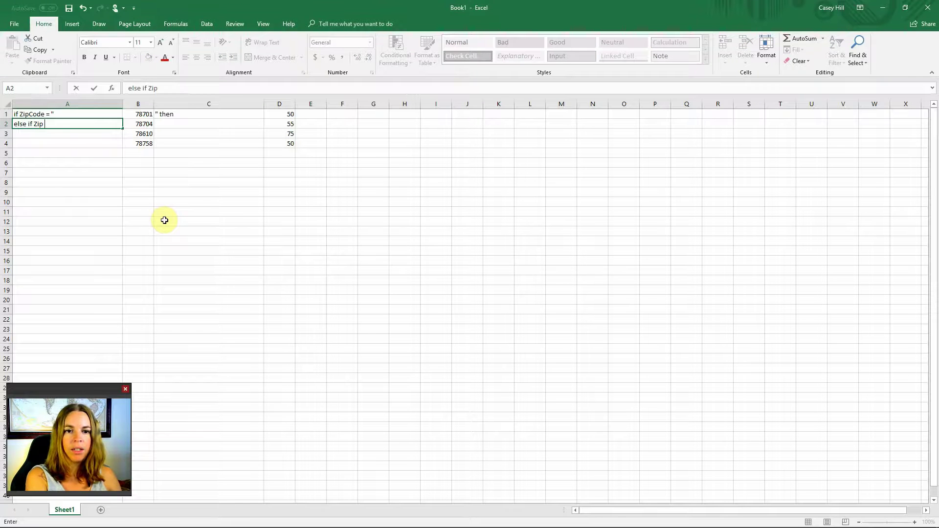
type("Code = \"")
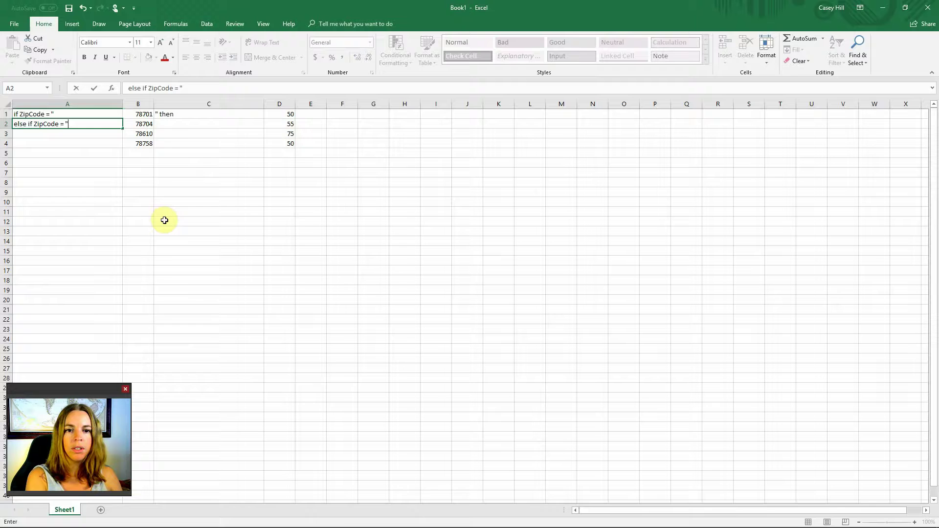
left_click(173, 124)
type("\" the")
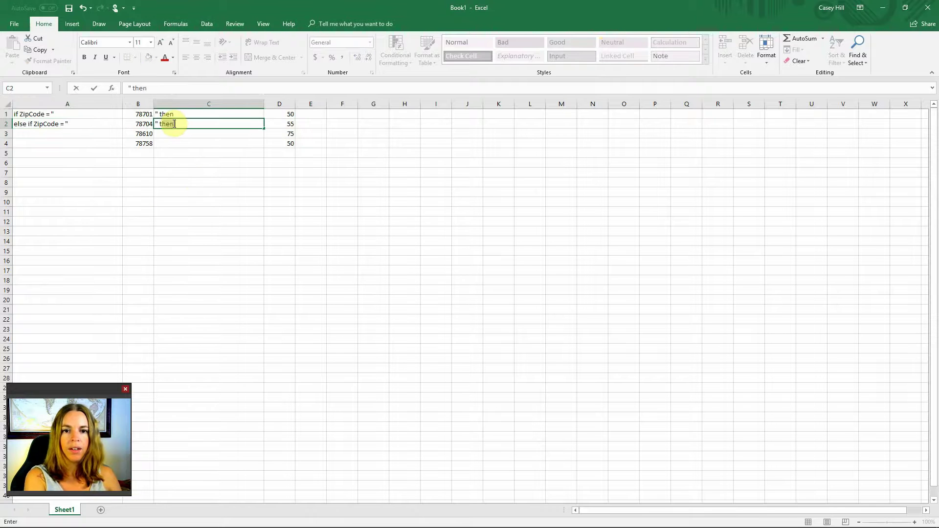
type("n")
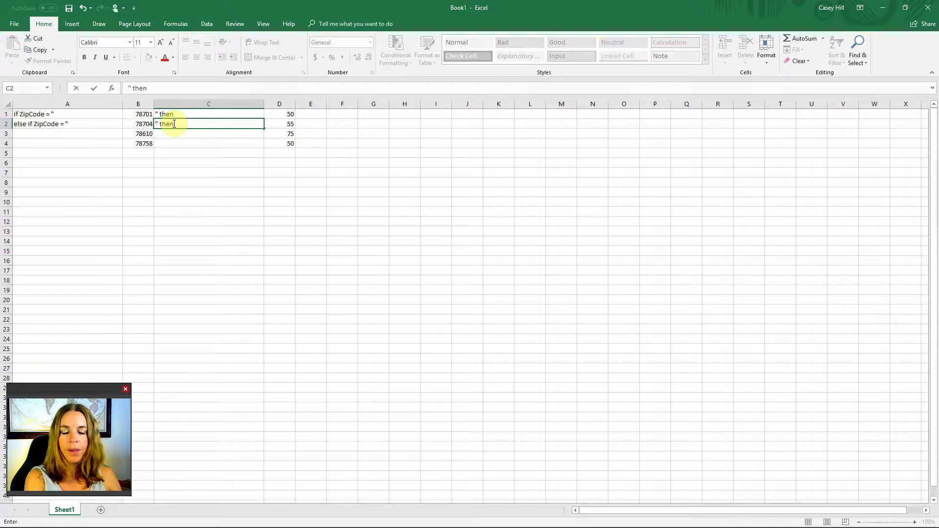
left_click(183, 137)
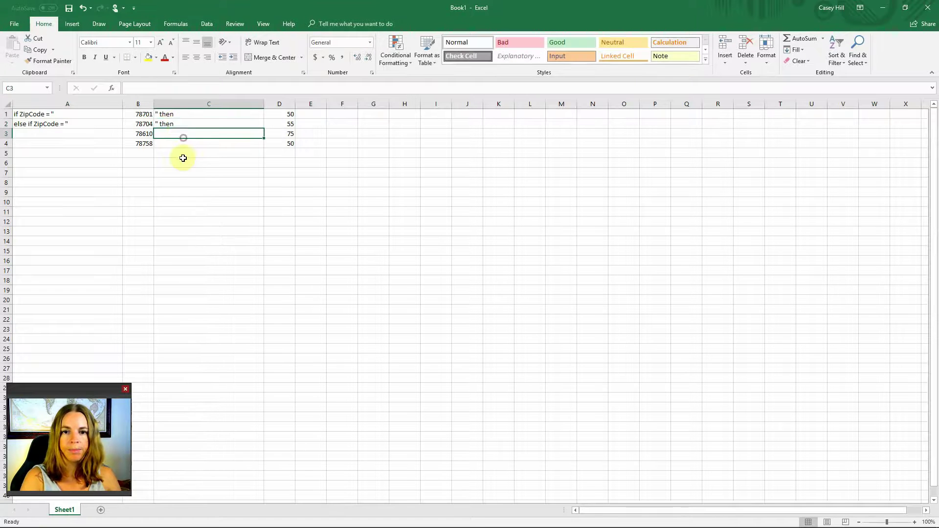
Step: Fill the text of C1 down through C4 and the else if text of A2 down through A4
left_click(169, 115)
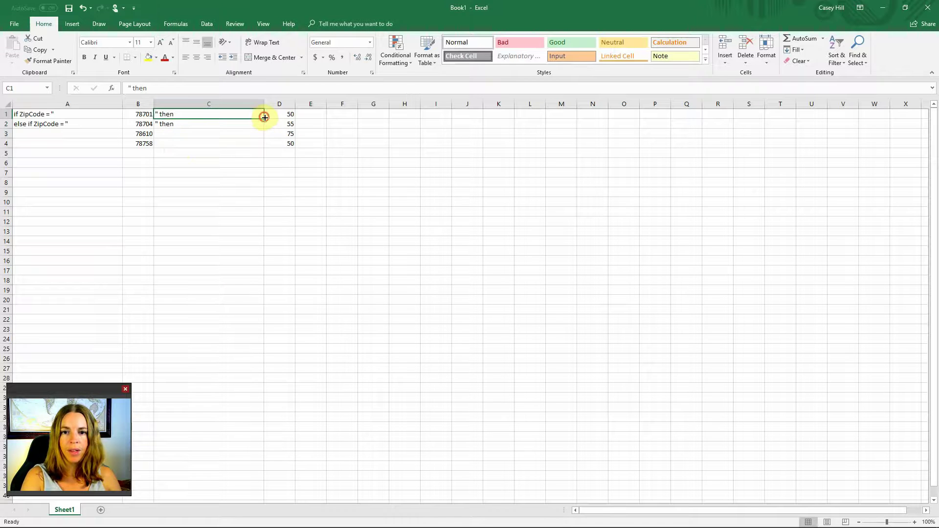
left_click_drag(263, 118, 254, 147)
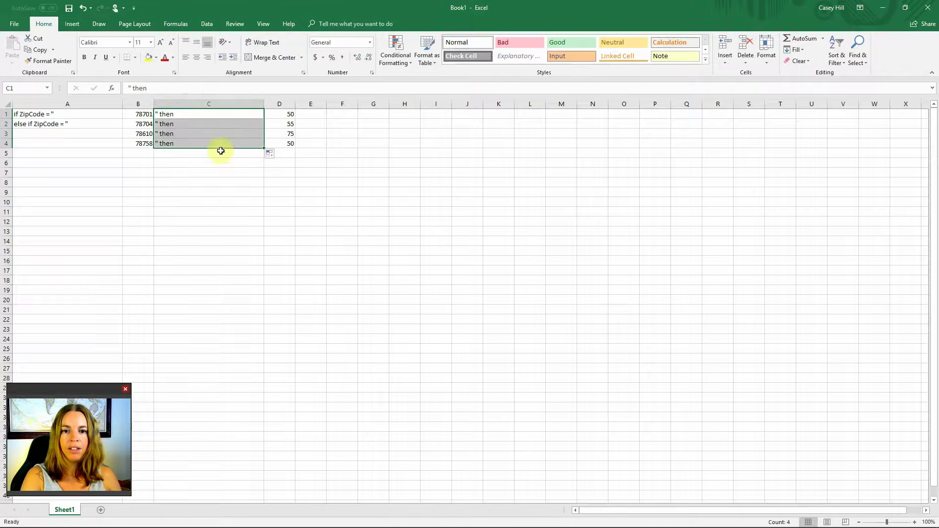
left_click(32, 125)
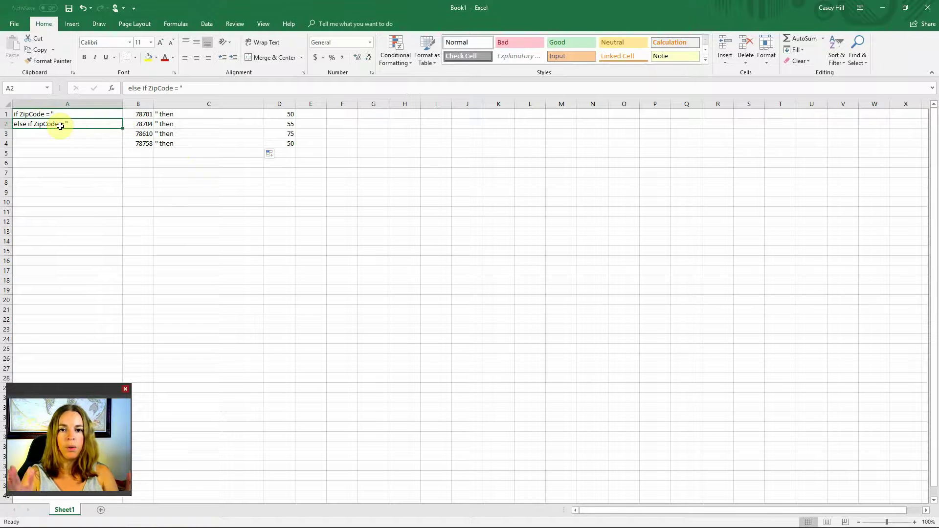
left_click_drag(122, 128, 121, 147)
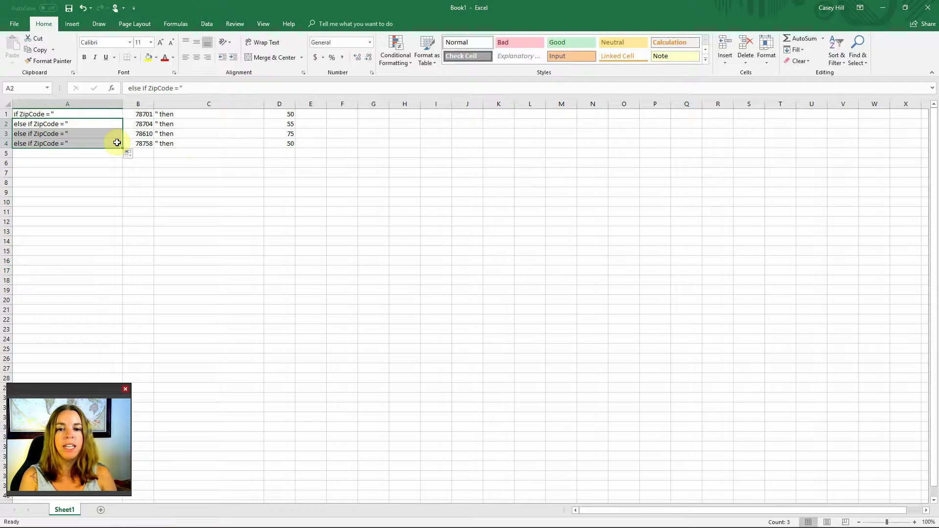
Step: Enter a blank space in cell E1 and fill it down through E4
left_click(312, 115)
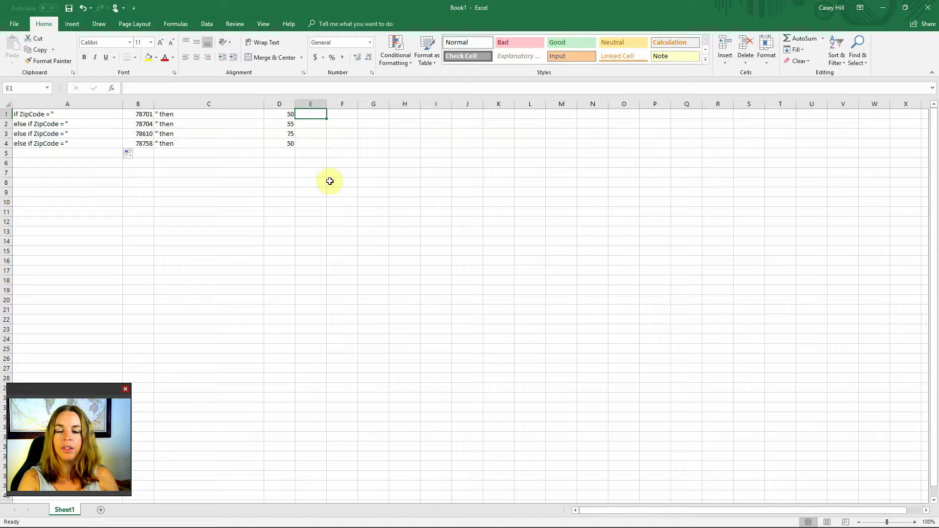
key("F2")
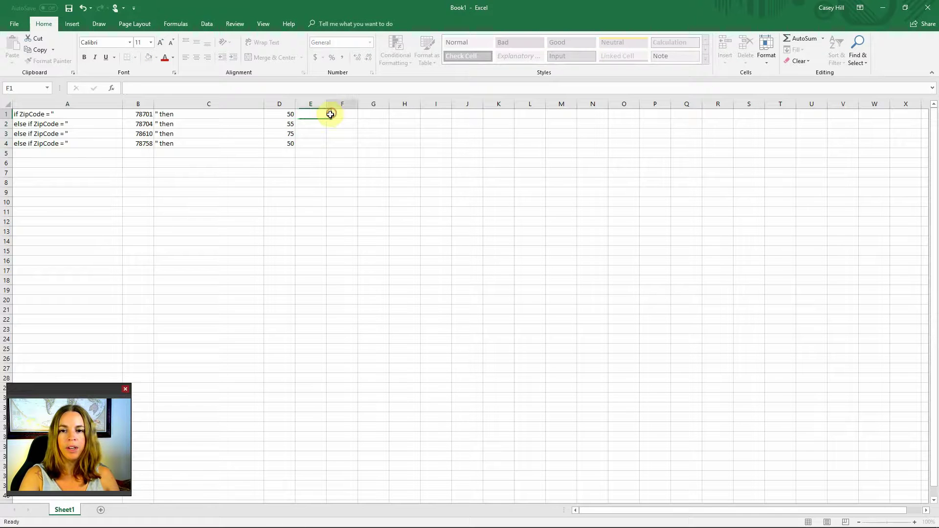
key("Escape")
left_click_drag(326, 119, 326, 147)
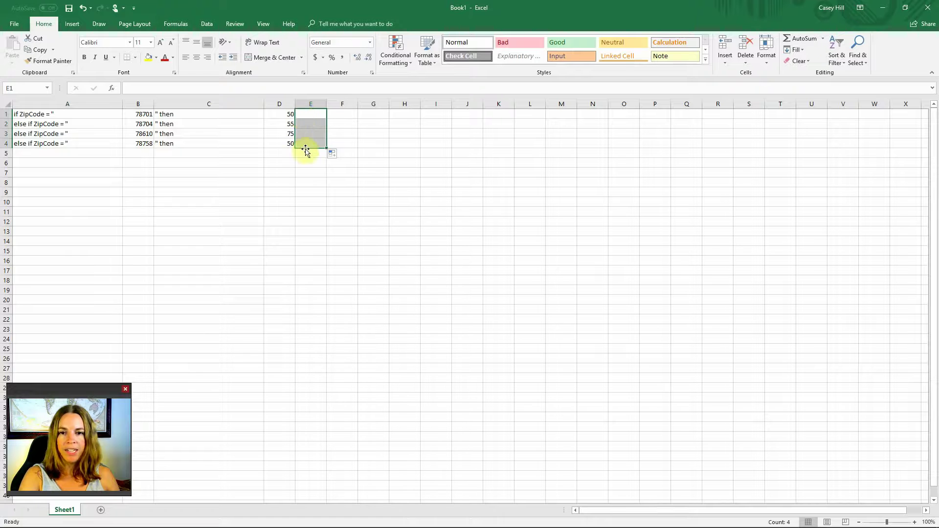
left_click(277, 170)
Step: Copy the range A1:E4 and paste it into an empty Notepad document
left_click_drag(65, 116, 318, 146)
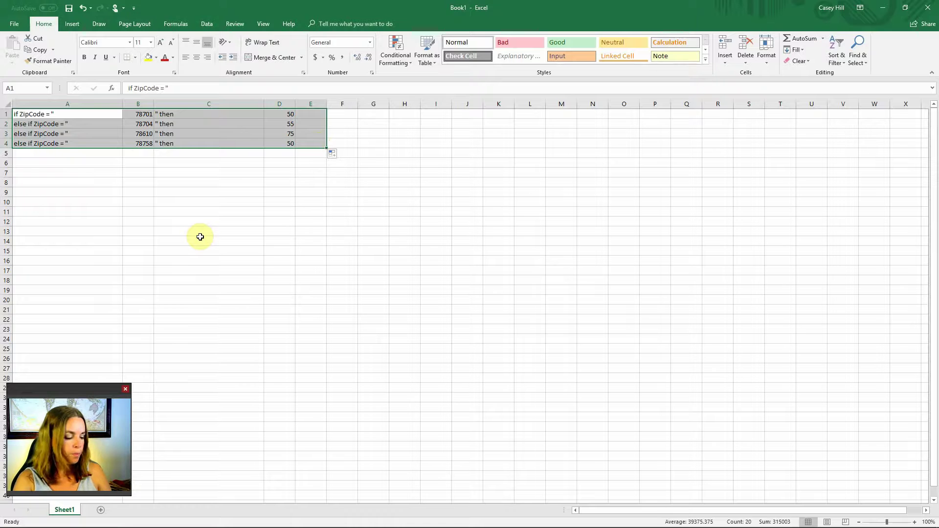
key("ctrl+c")
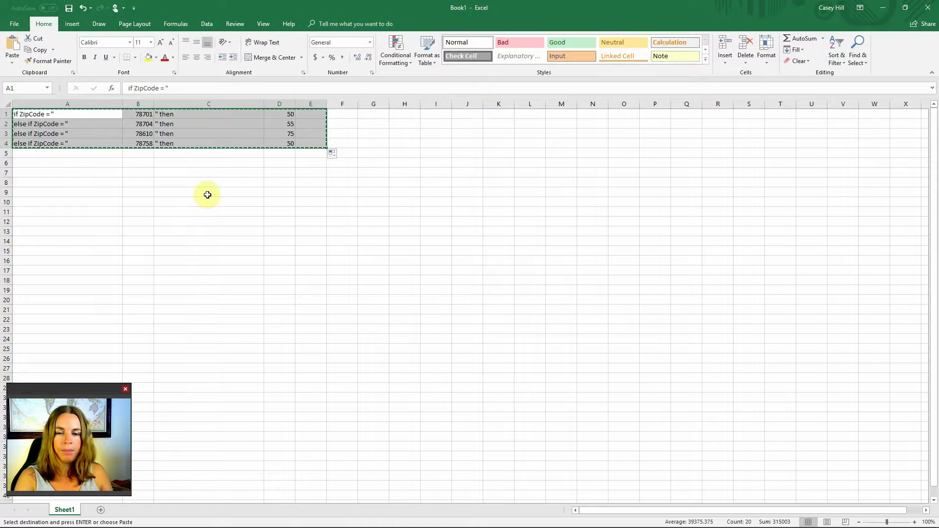
key("alt+Tab")
key("alt+Tab")
key("alt+Tab")
key("alt+Tab")
key("alt+Tab")
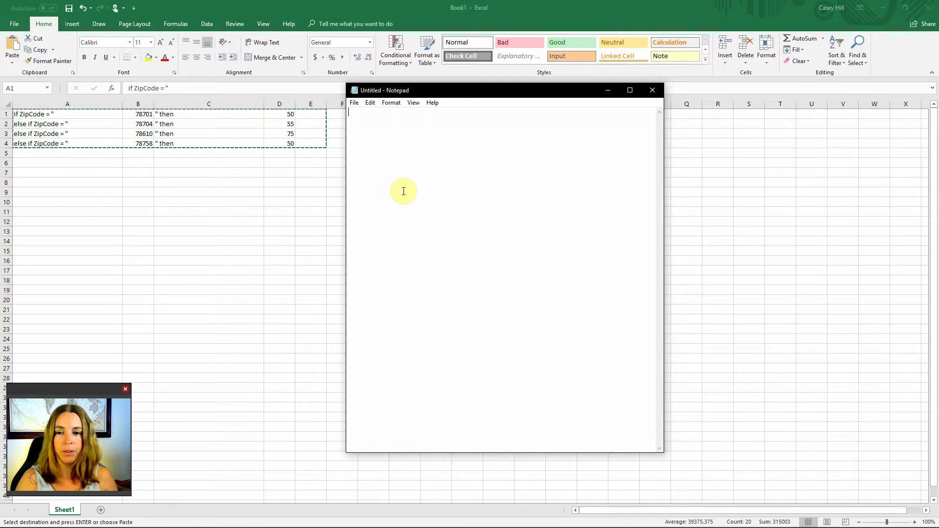
key("ctrl+v")
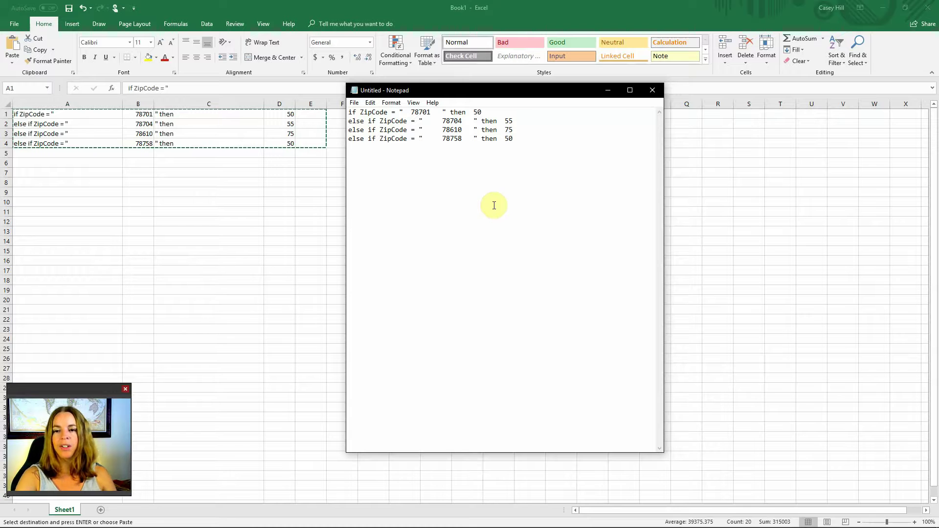
Step: Copy the tab gap between the opening quote and 78701 in the first line of the Notepad text
left_click_drag(402, 112, 411, 112)
left_click(411, 112)
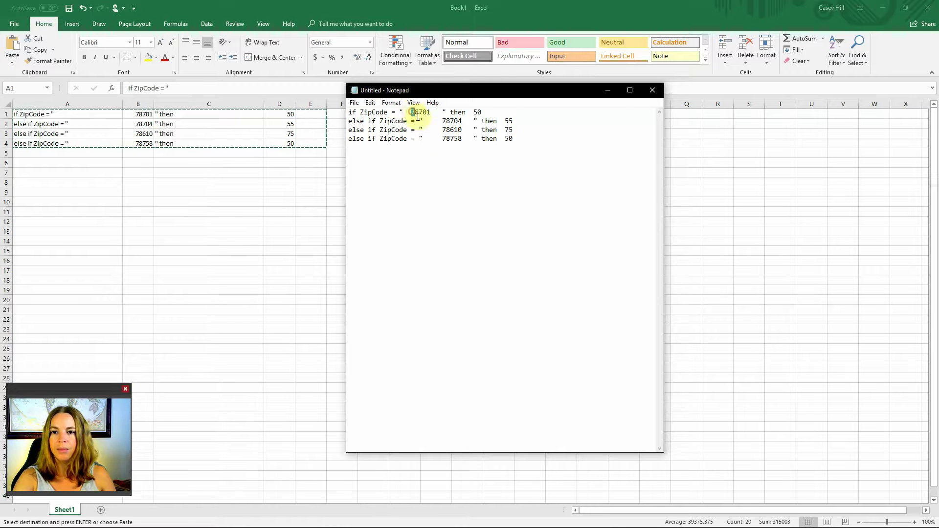
key("shift+Left")
key("shift+Right")
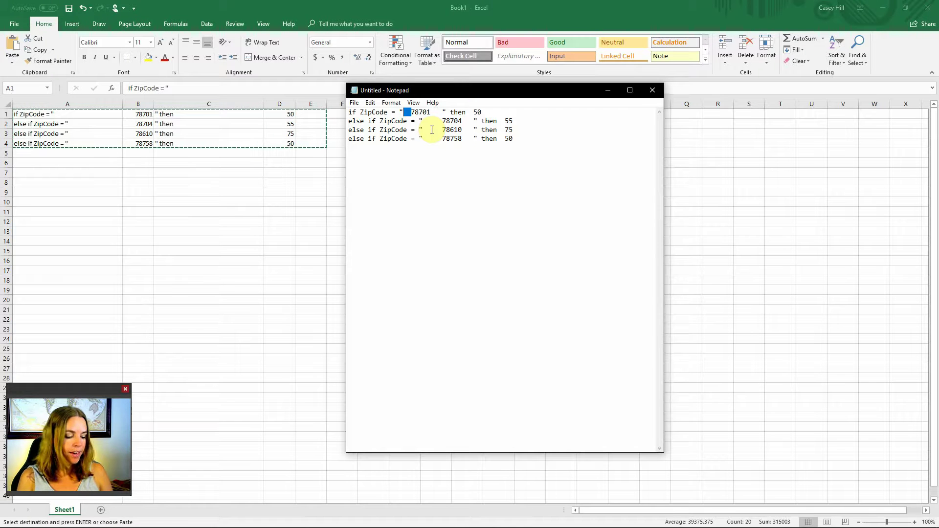
key("ctrl+c")
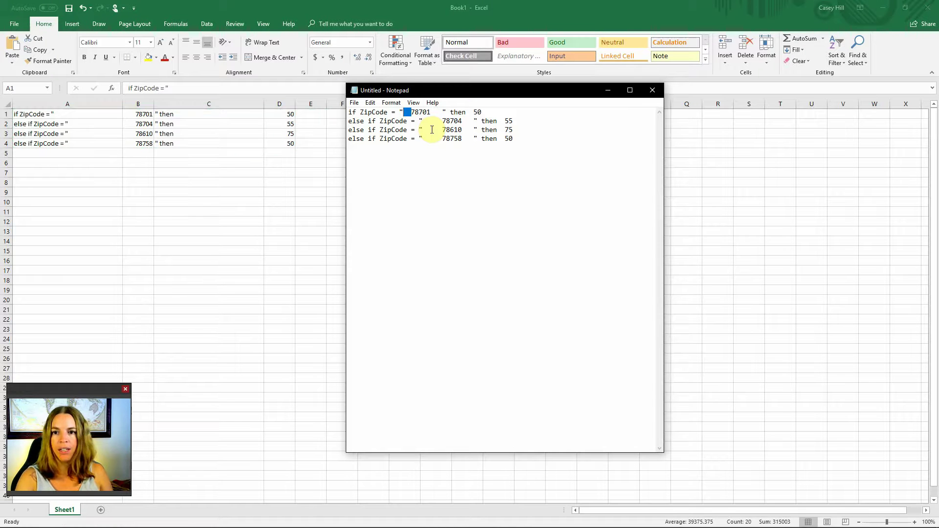
right_click(406, 112)
left_click(371, 142)
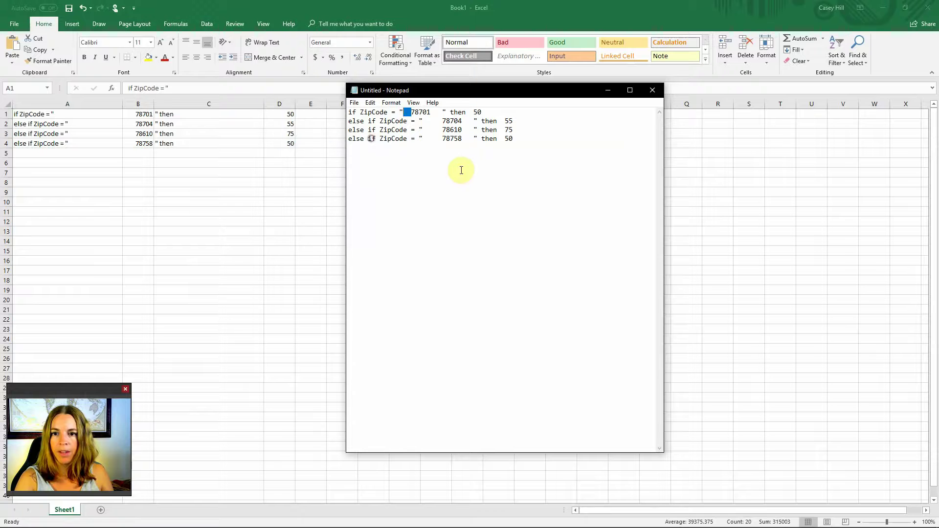
Step: Replace every copied tab gap in the Notepad text with nothing, using Replace All
left_click(460, 167)
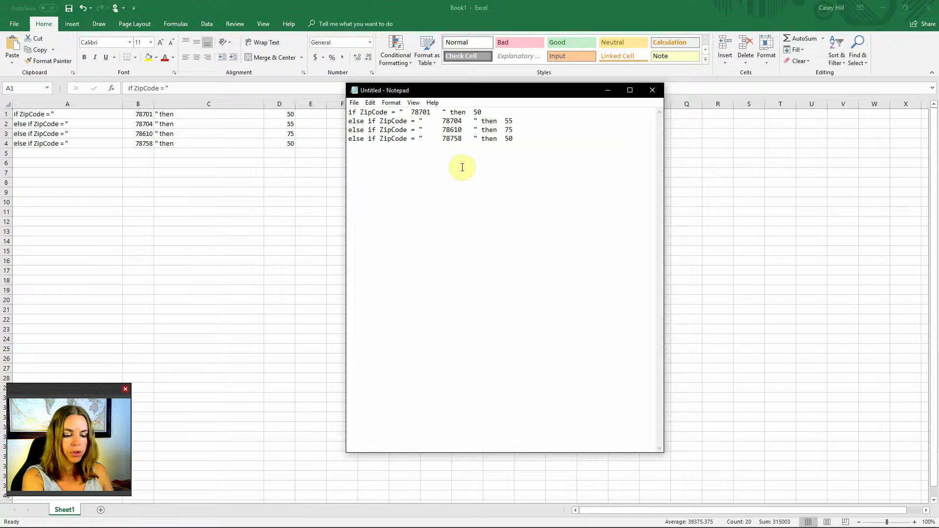
key("ctrl+h")
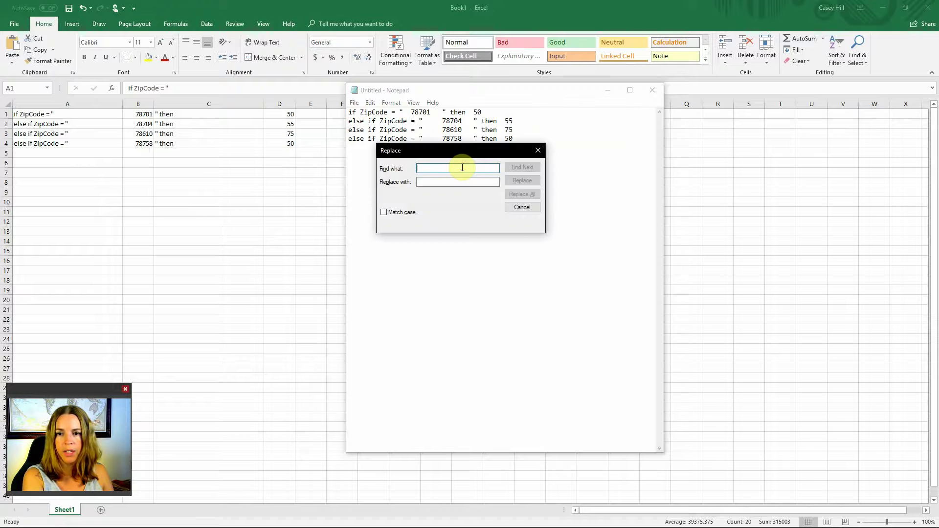
left_click(537, 150)
left_click(368, 103)
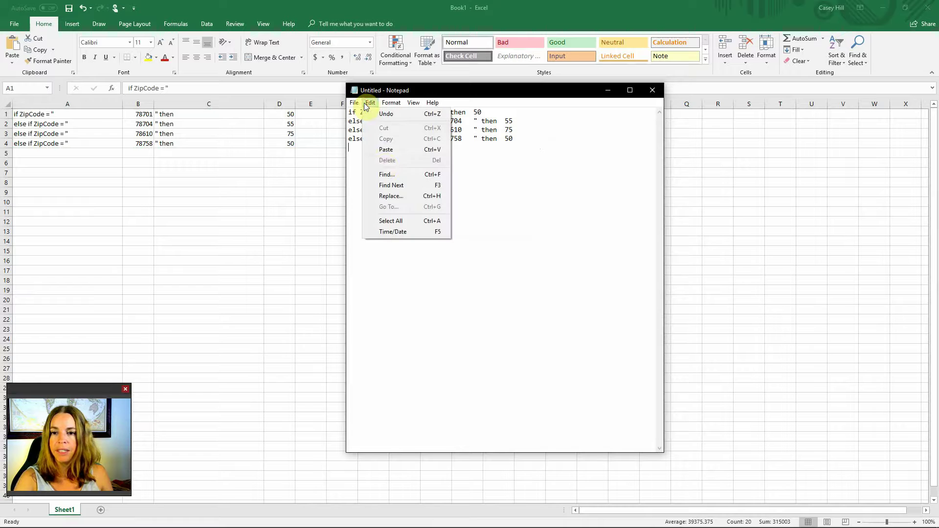
left_click(390, 197)
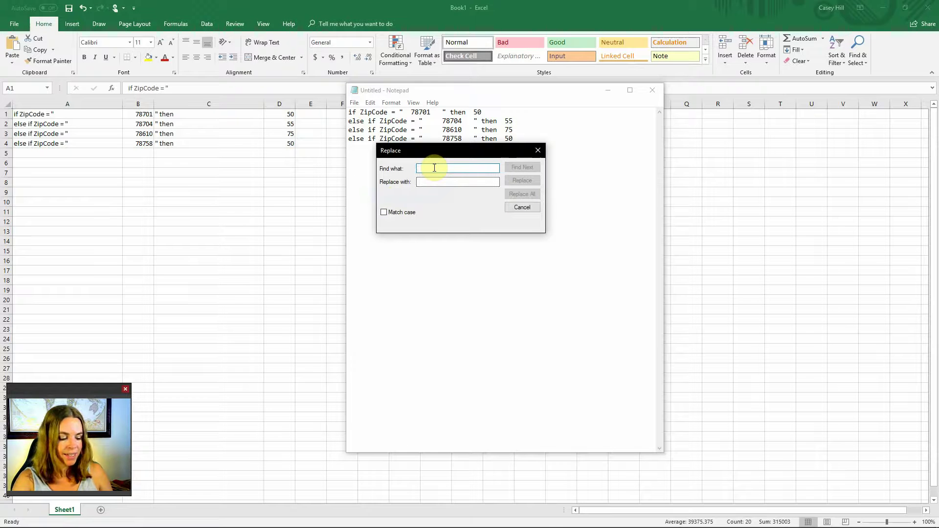
right_click(435, 168)
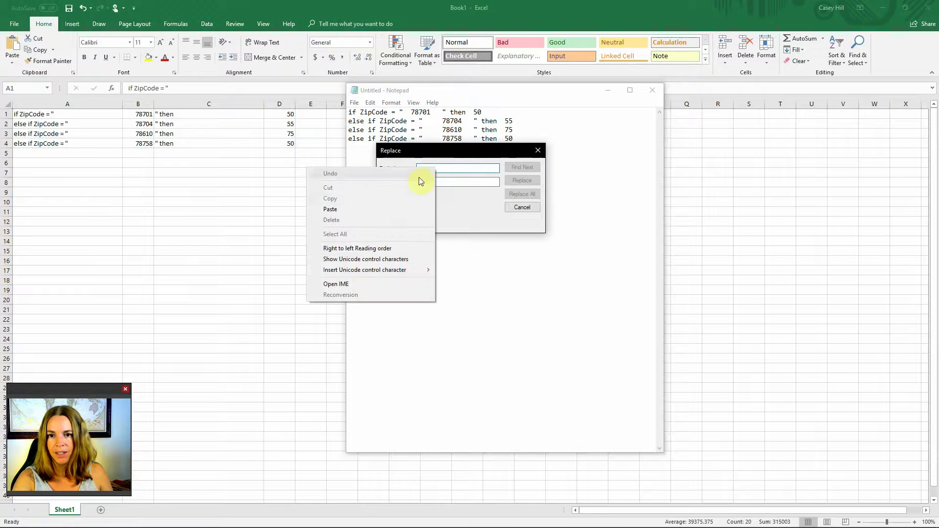
left_click(398, 205)
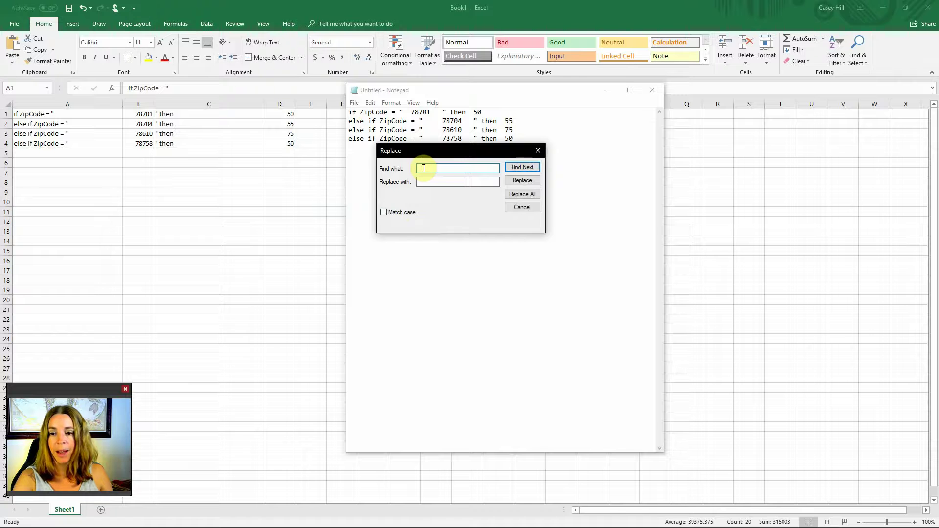
left_click(419, 182)
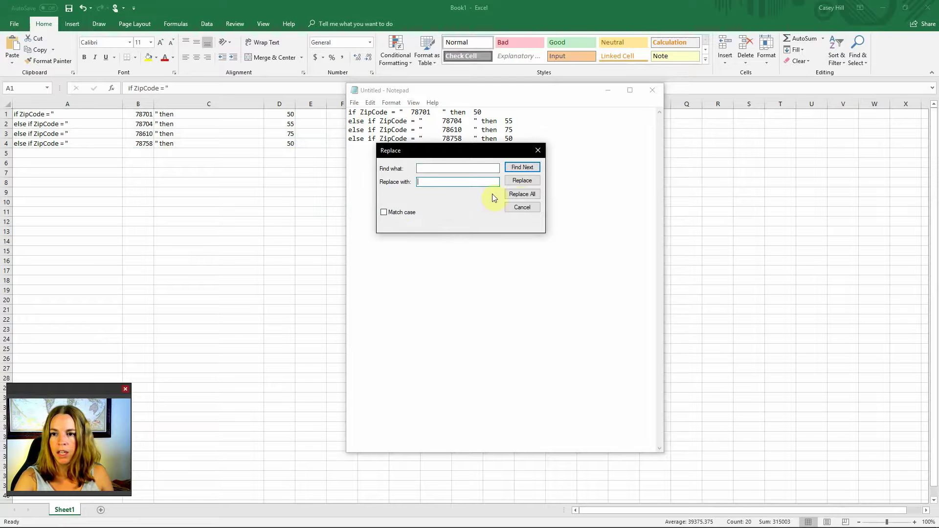
left_click(518, 196)
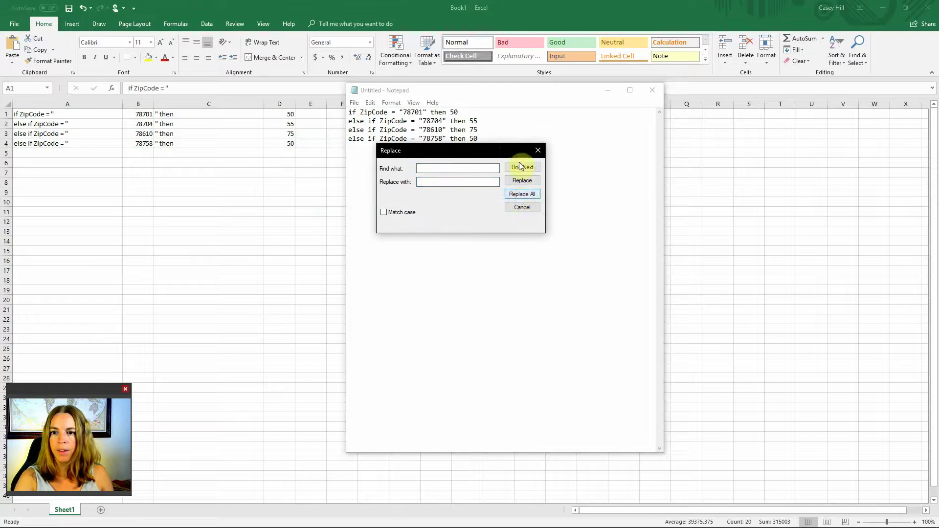
left_click(537, 152)
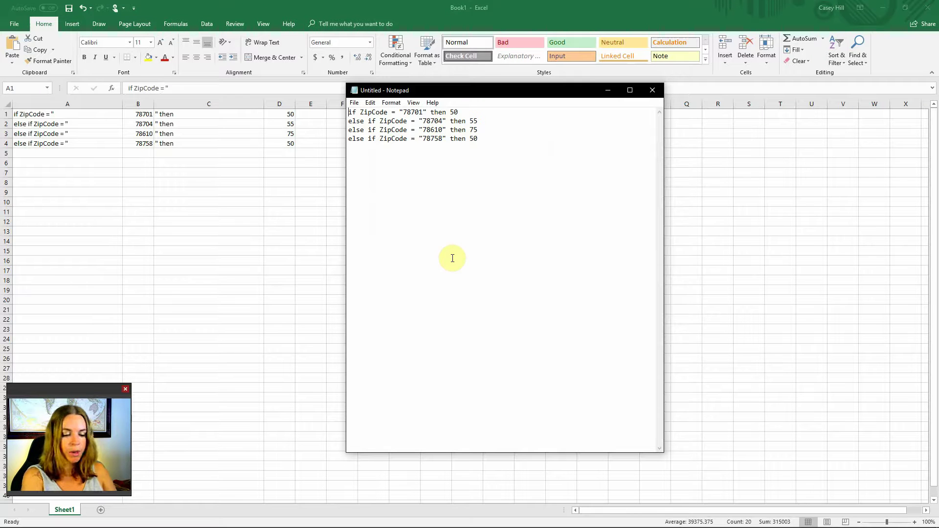
Step: Insert a single equals sign before the opening if in the first line of the Notepad formula
type("====")
key("BackSpace")
key("BackSpace")
key("BackSpace")
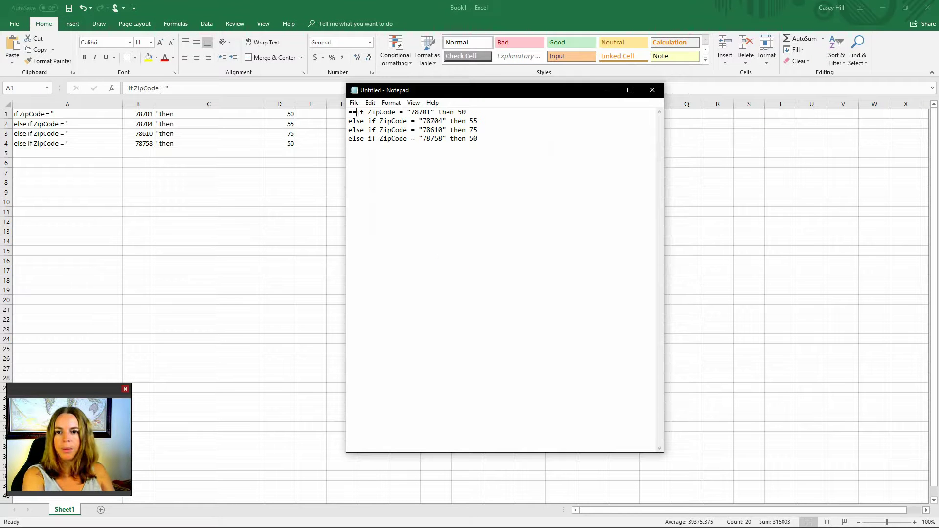
Step: Add a final line to the formula below the 78758 condition reading else 'outside of service area'
left_click(496, 142)
key("Return")
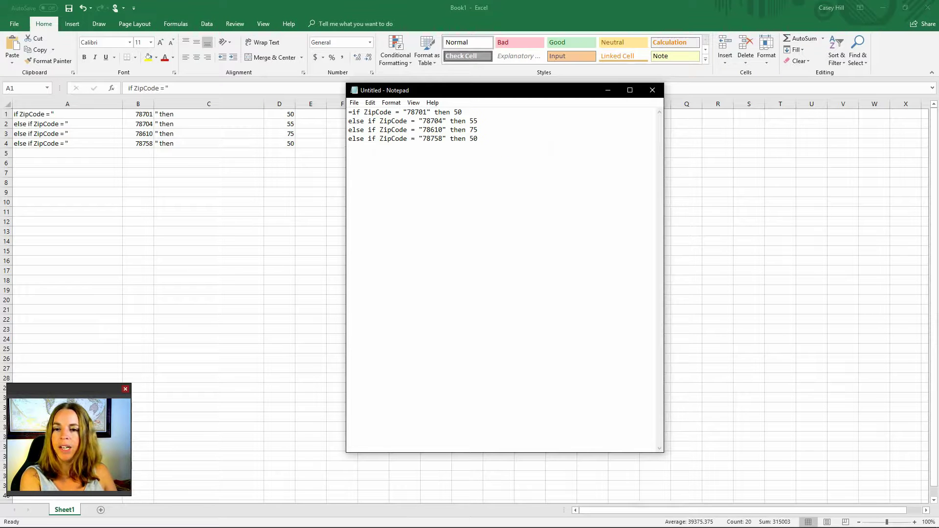
type("else")
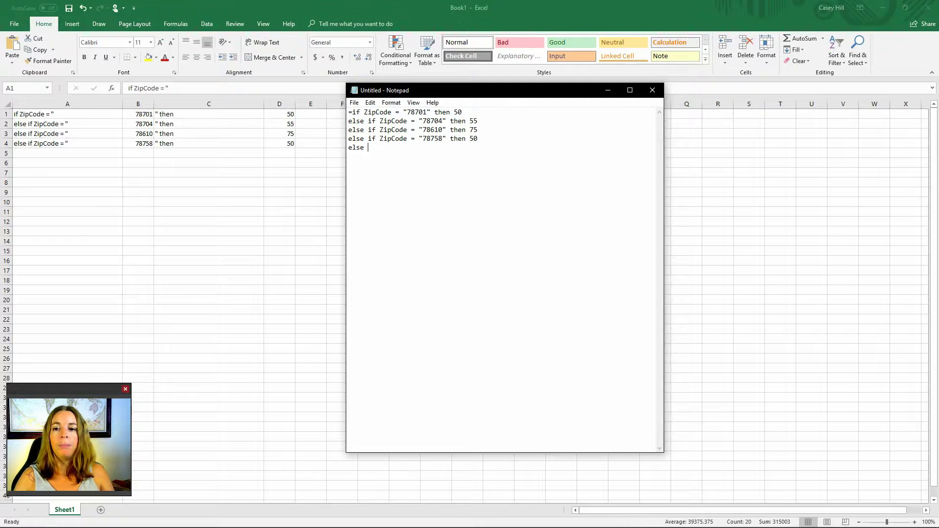
type("0")
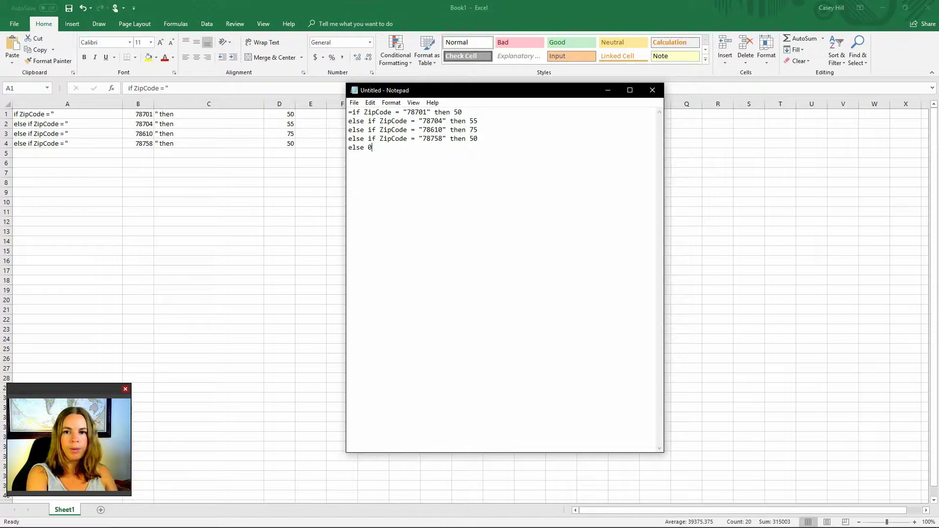
key("BackSpace")
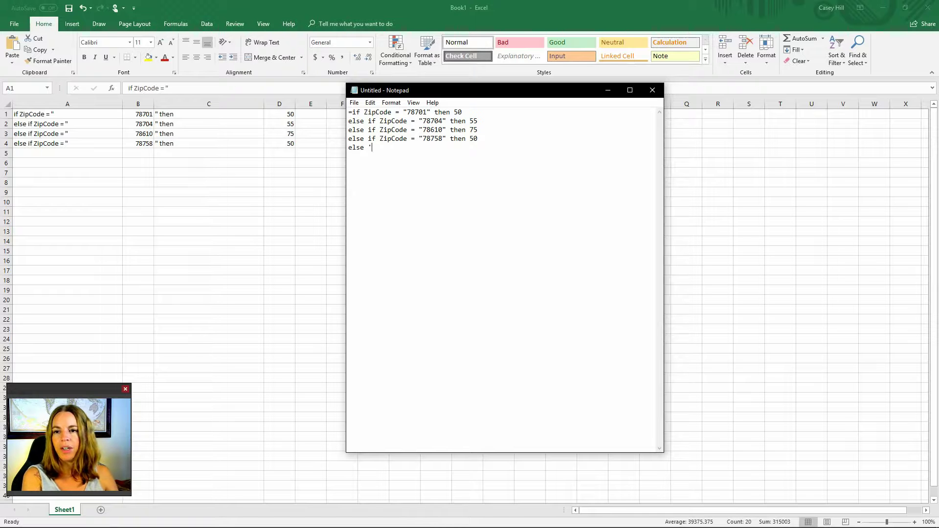
type("'outsid")
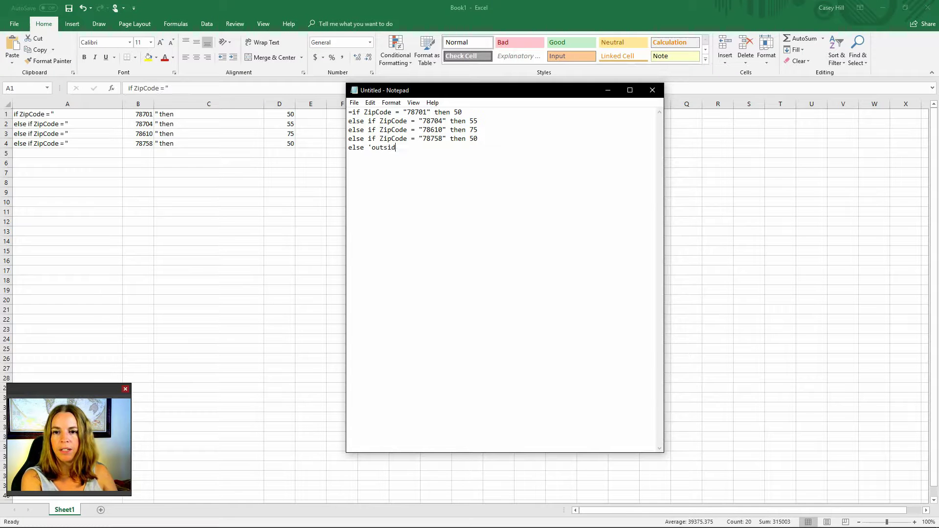
type("e of ser")
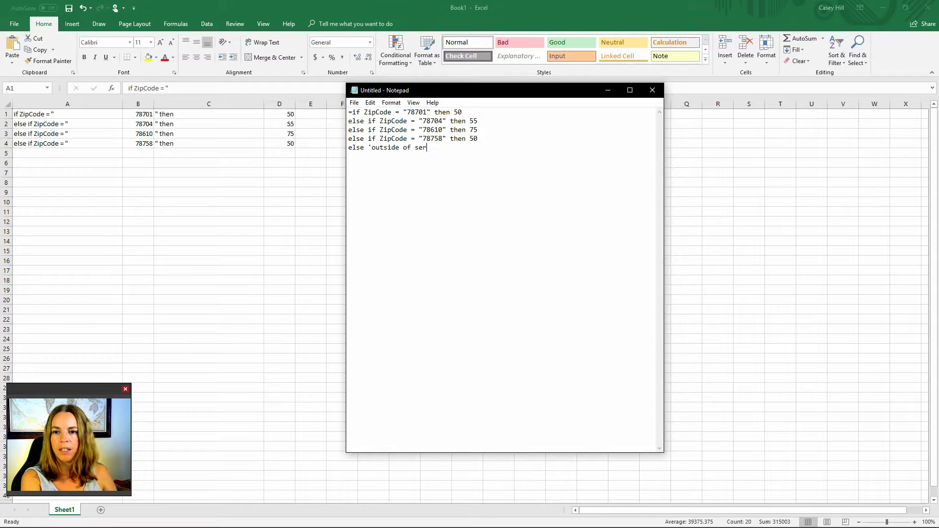
type("vice area'")
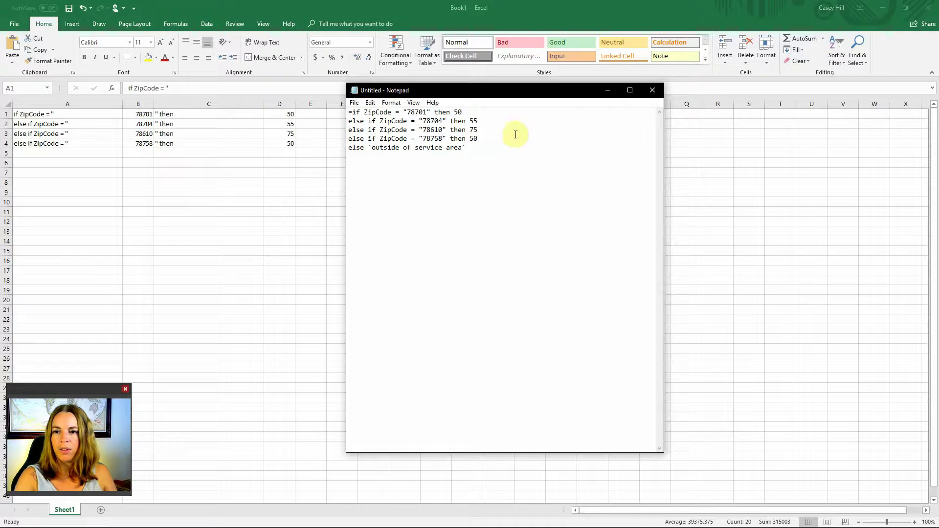
Step: Copy the complete five-line formula from Notepad and switch to the Cognito Forms builder in Chrome
left_click_drag(468, 147, 327, 112)
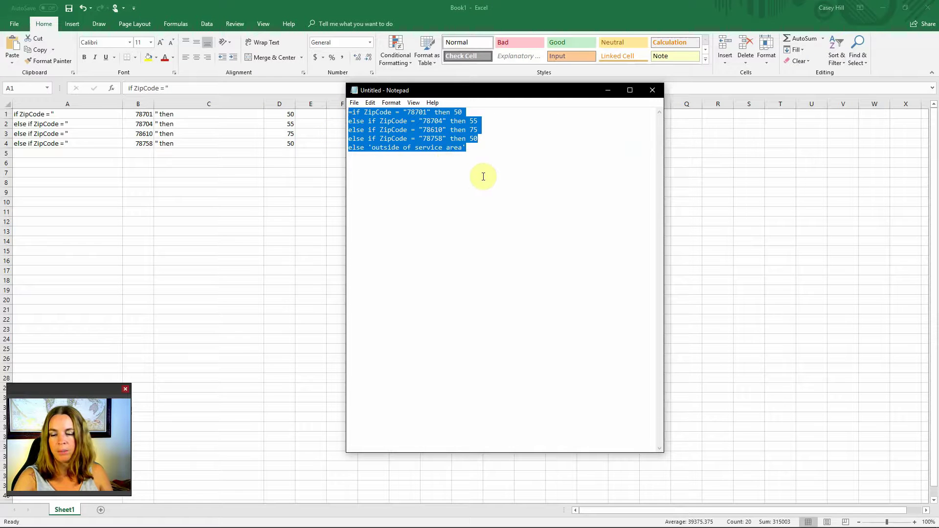
key("alt+Tab")
key("alt+Tab")
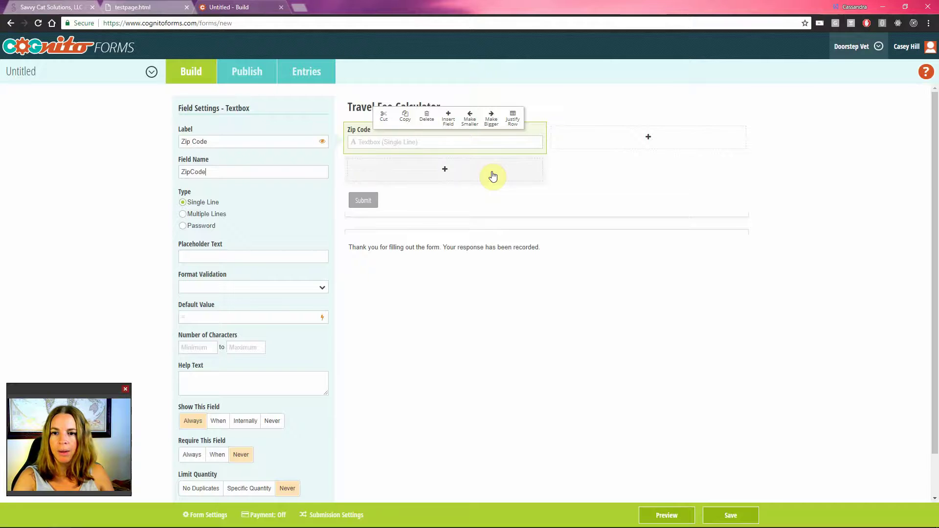
Step: Add a Calculation field below the Zip Code field and label it Travel Fee
left_click(494, 175)
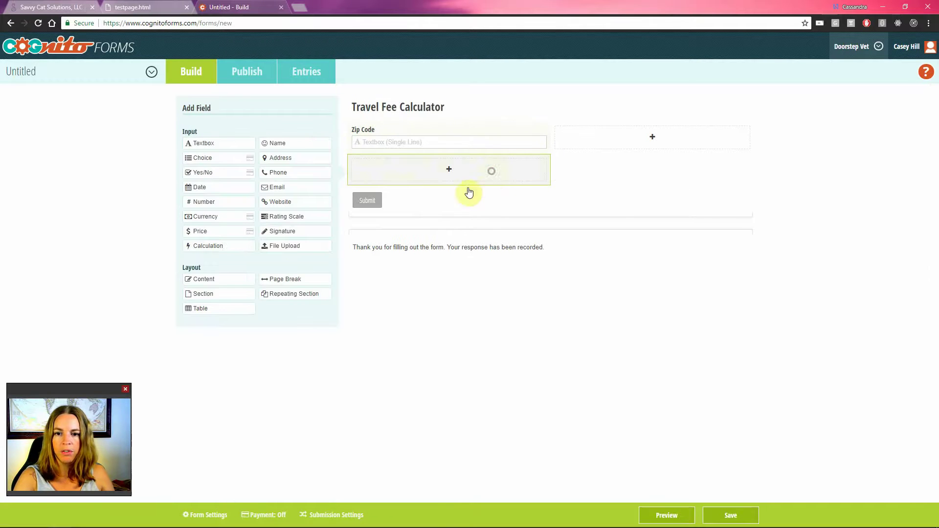
left_click(232, 246)
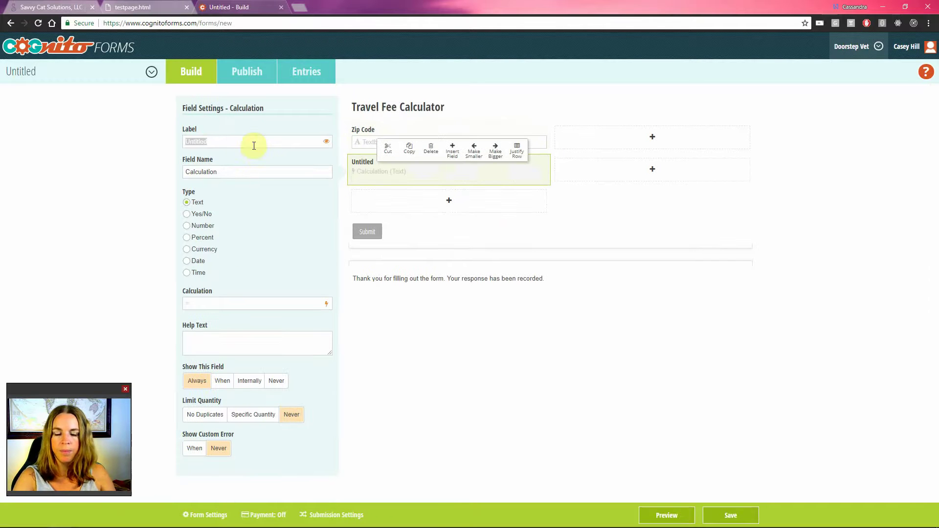
type("Travel Fee")
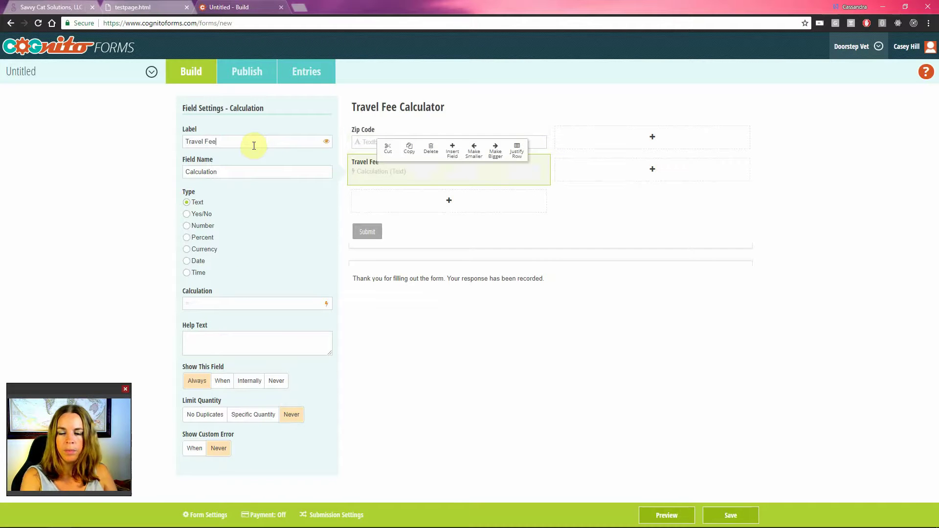
left_click(359, 170)
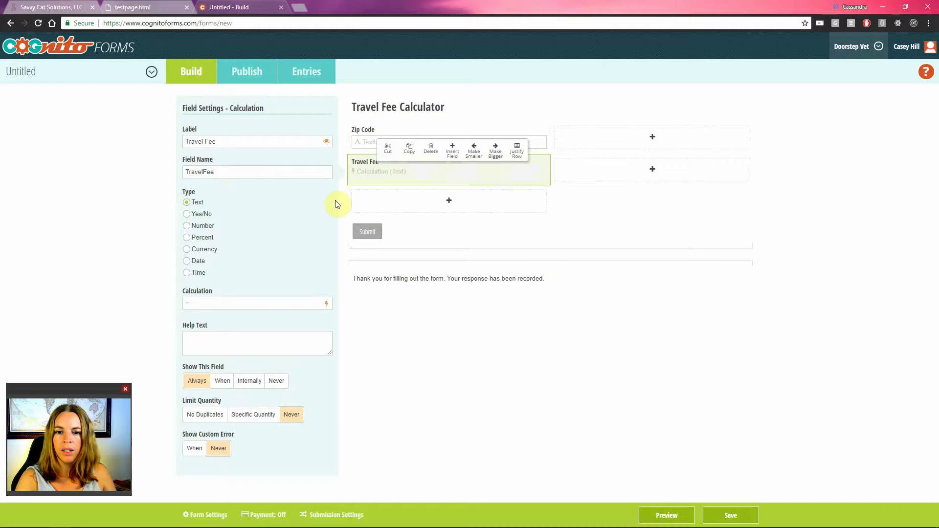
Step: Paste the copied zip code formula as the Travel Fee field's calculation
left_click(282, 305)
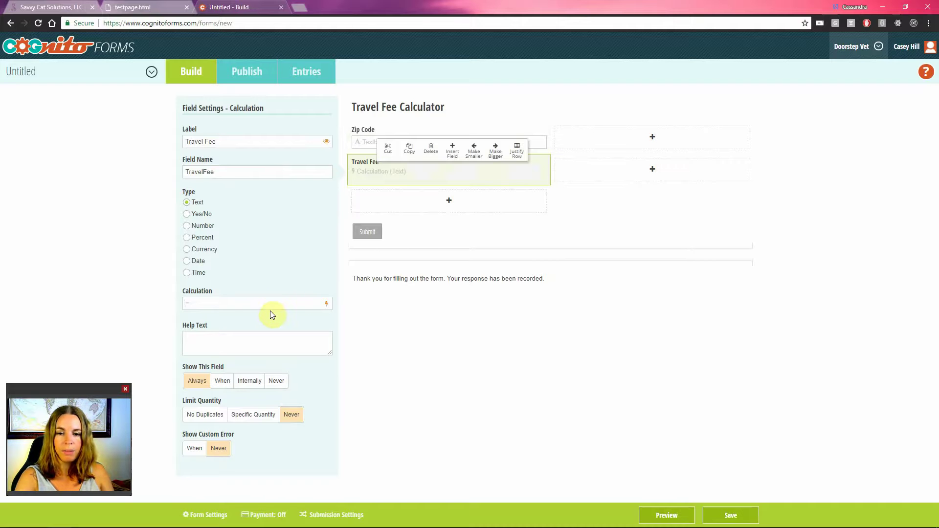
key("ctrl+v")
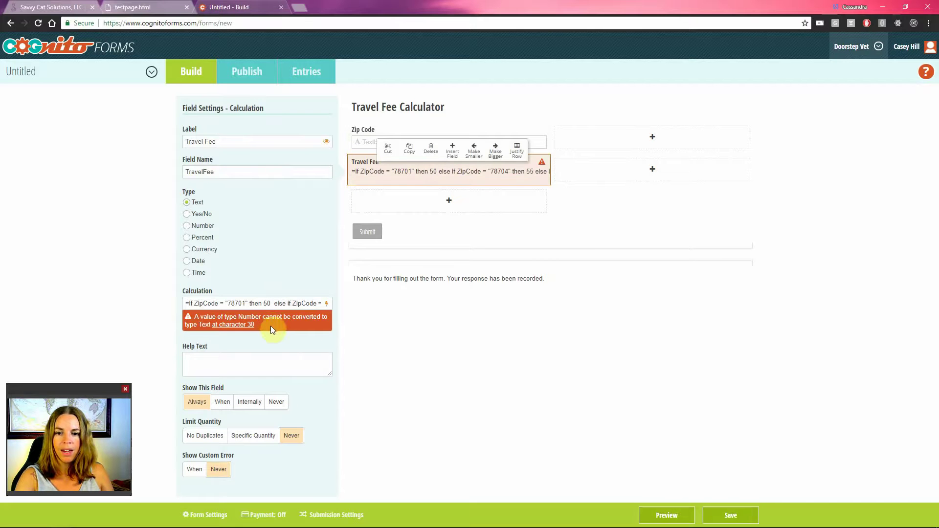
Step: Switch to the Excel workbook and append a double quote after then in cell C1, making it " then "
key("alt+Tab")
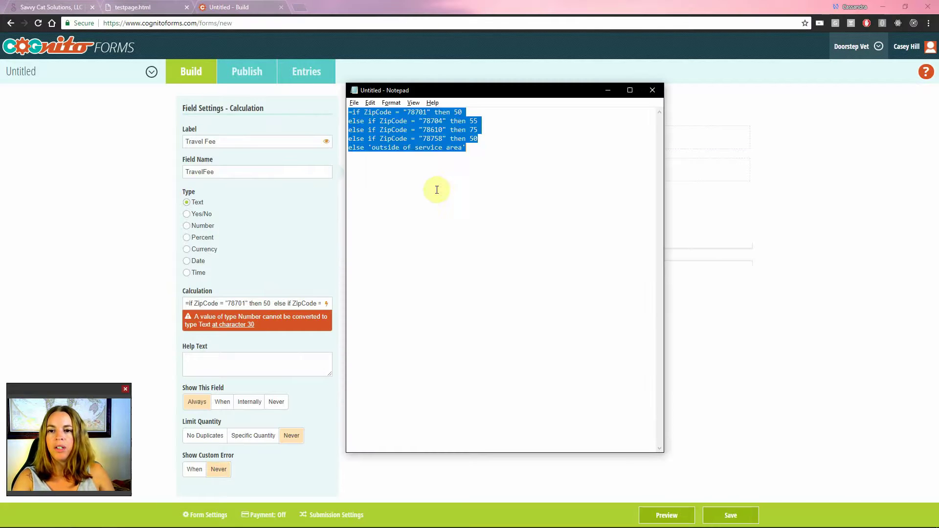
left_click(443, 180)
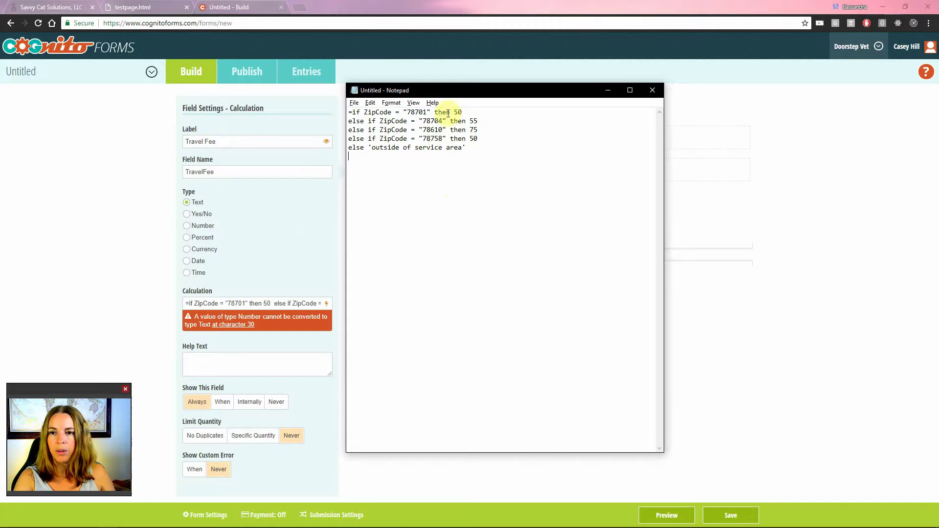
key("alt+Tab")
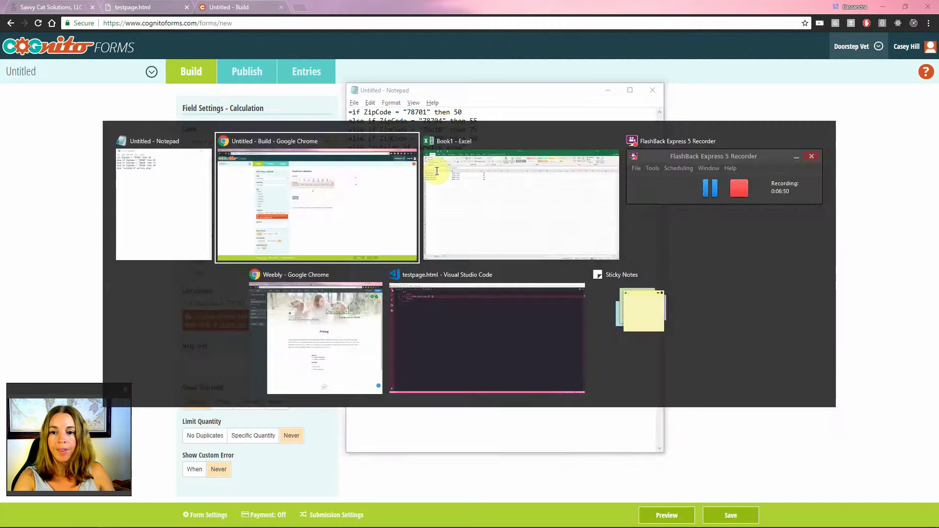
left_click(434, 168)
key("ctrl+v")
left_click(290, 121)
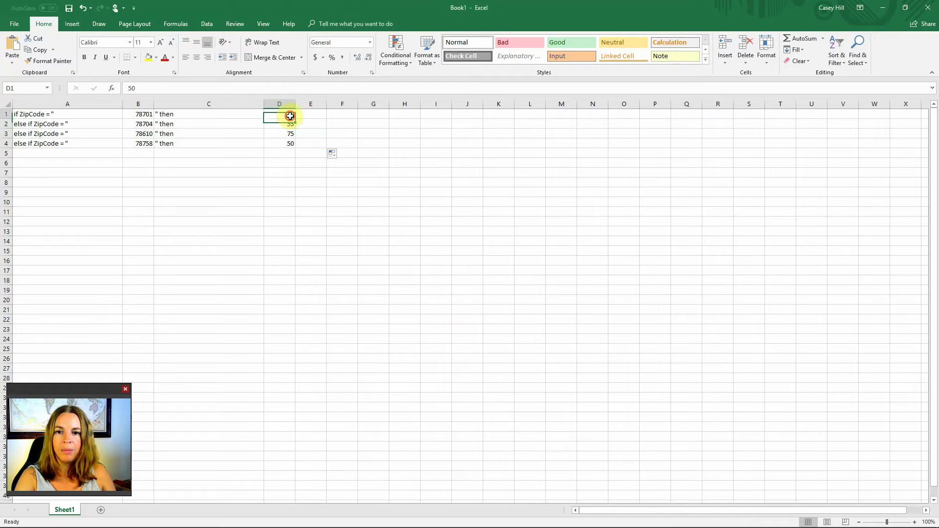
left_click(221, 116)
double_click(241, 118)
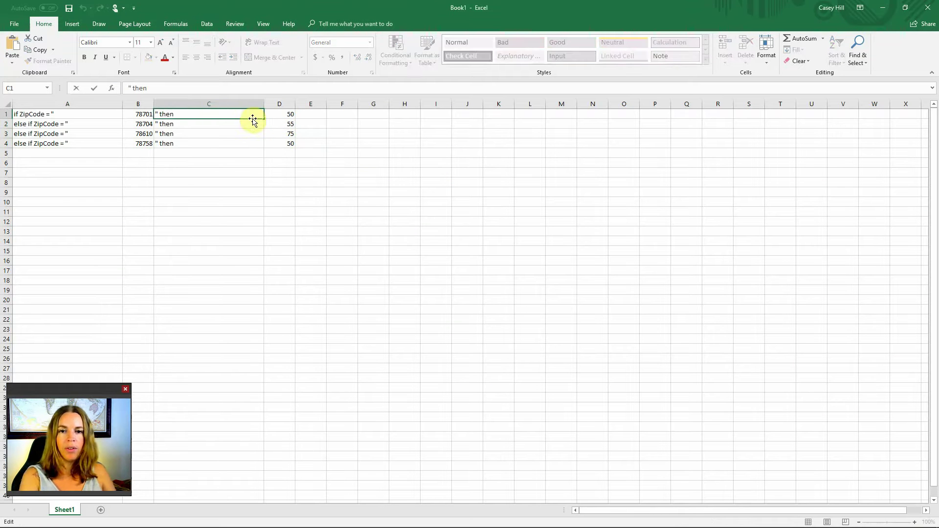
type("\"")
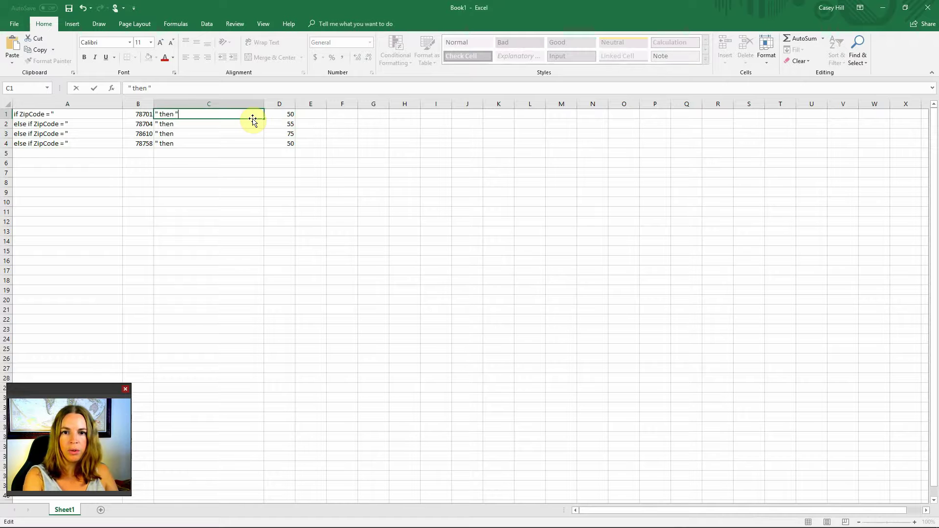
Step: Enter a closing double quote in cell E1, beside the first fee
left_click(304, 113)
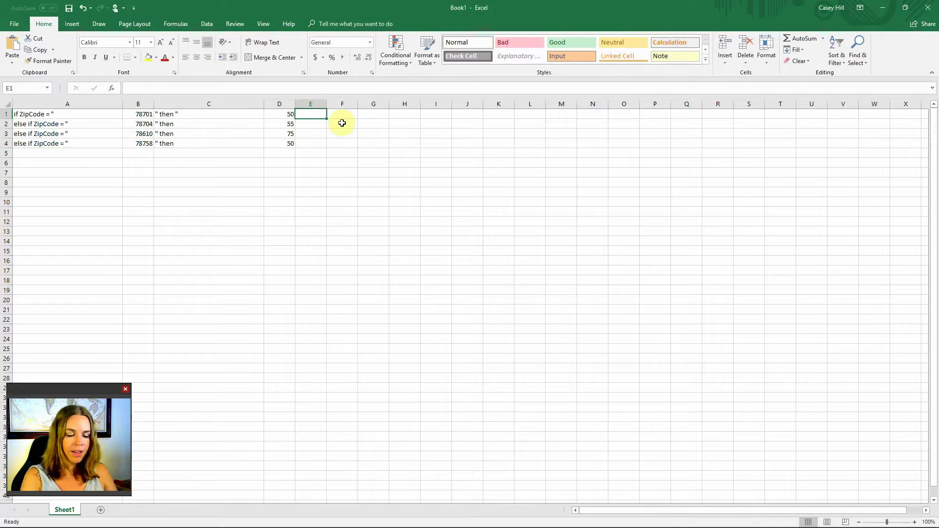
type("\"")
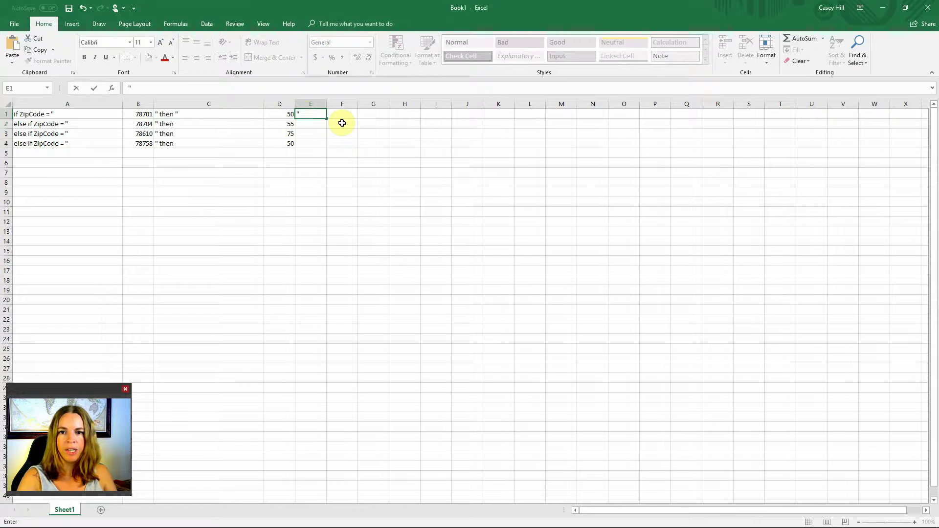
left_click(340, 132)
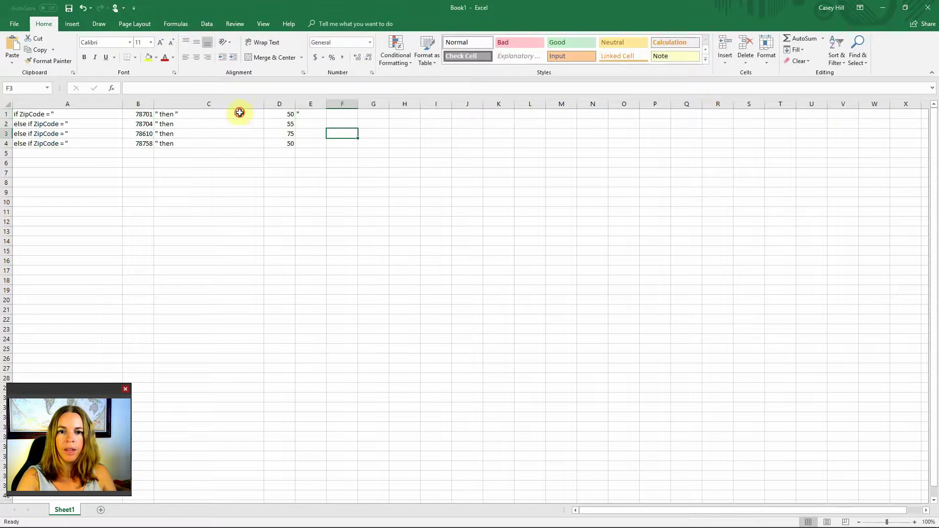
Step: Fill the " then " text of C1 down through C4
left_click(240, 116)
left_click_drag(263, 118, 259, 146)
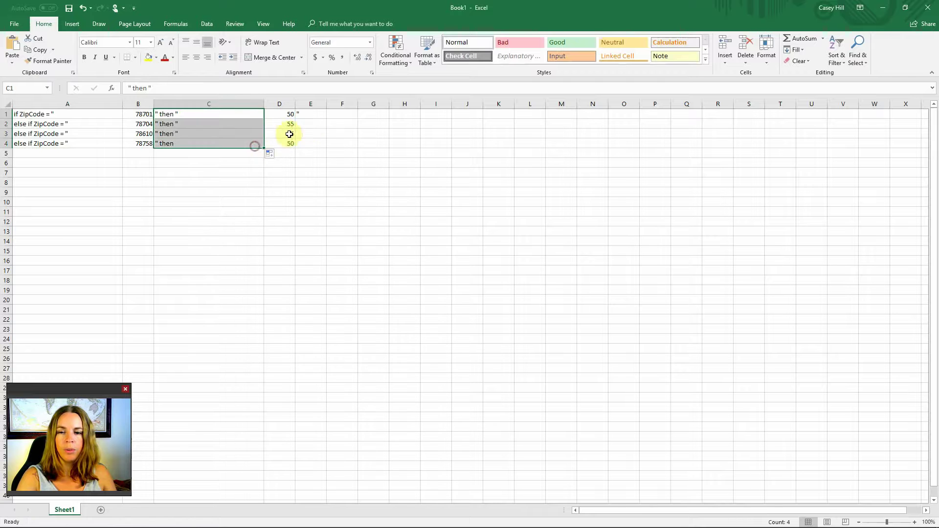
Step: Fill the closing double quote of E1 down through E4 and copy the range A1:E4
left_click(314, 117)
left_click_drag(327, 118, 329, 146)
left_click(364, 152)
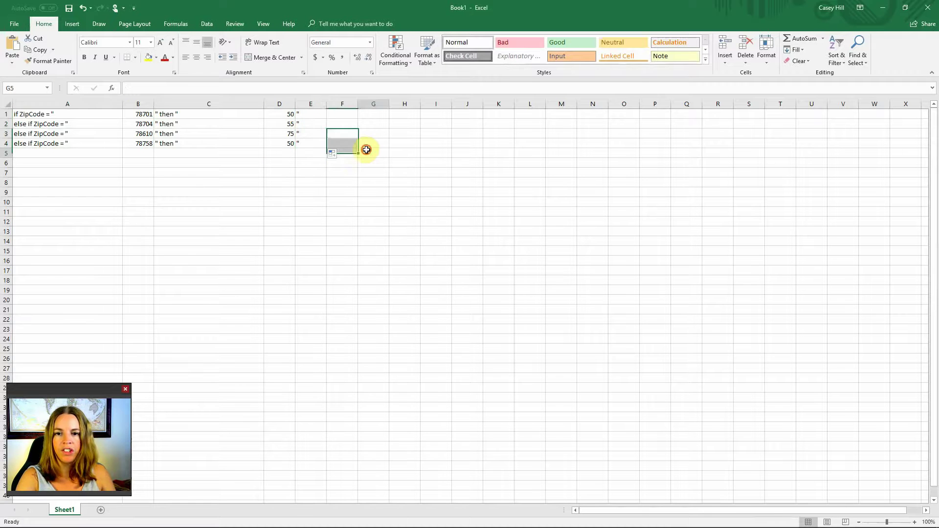
left_click_drag(59, 114, 300, 140)
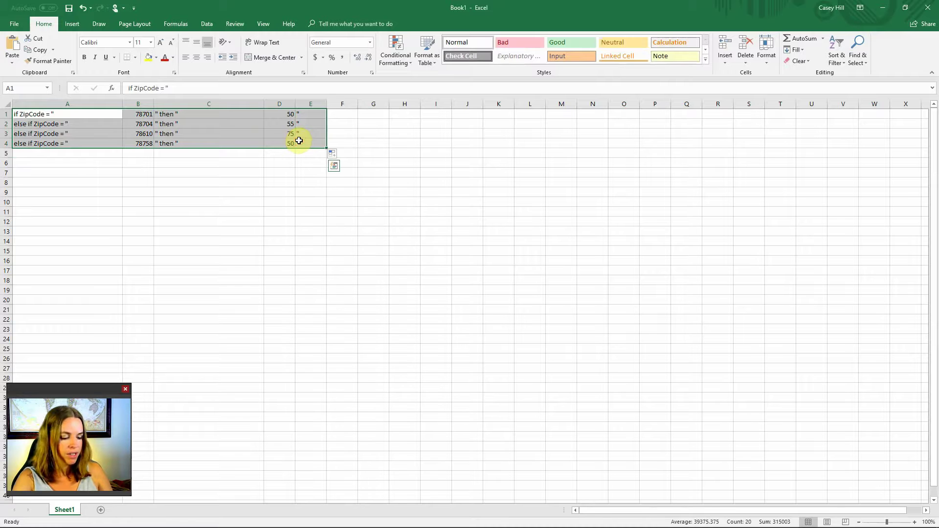
key("ctrl+c")
Step: Prefix the first two fees with a dollar sign, making D1 $50 and D2 $55
double_click(273, 113)
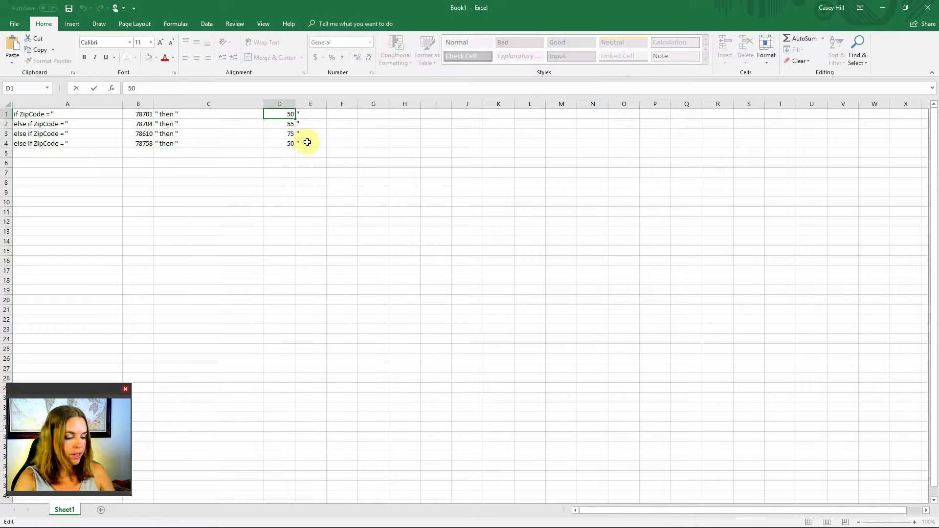
type("$")
left_click(279, 124)
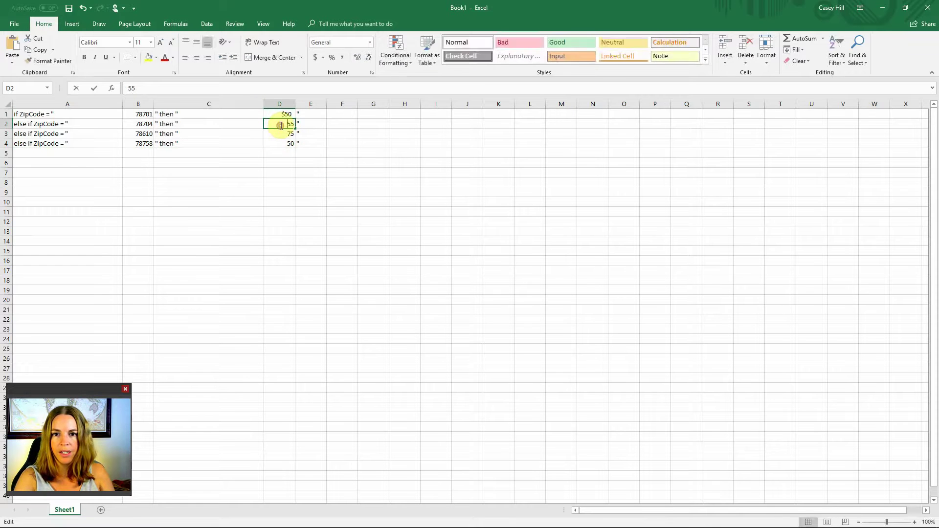
double_click(280, 125)
type("$")
Step: Set the fee in D3 to $75 and the fee in D4 to $50, with dollar signs
left_click(282, 133)
type("$")
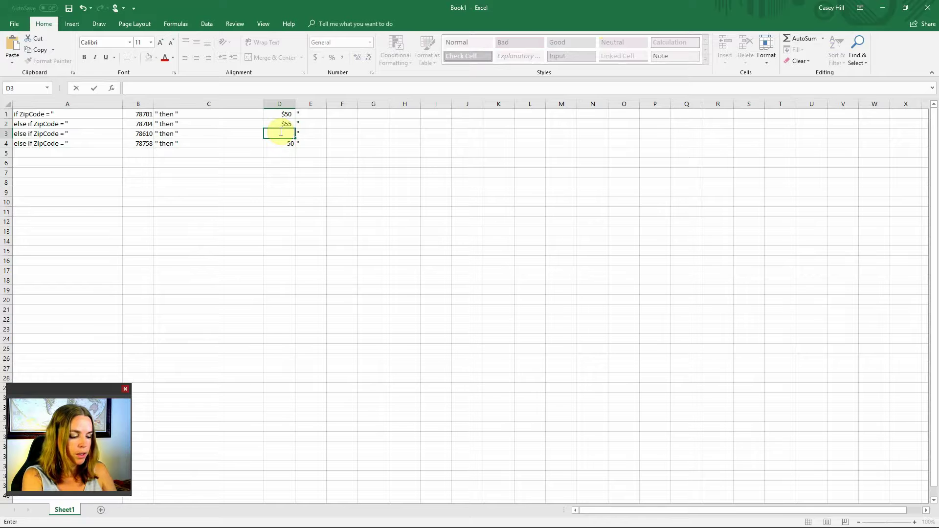
type("75%")
key("Return")
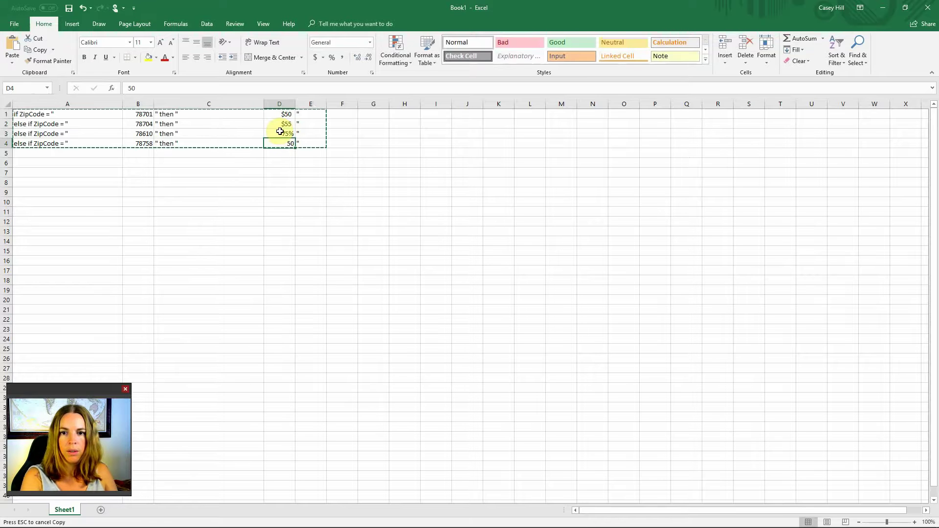
left_click(281, 132)
double_click(281, 133)
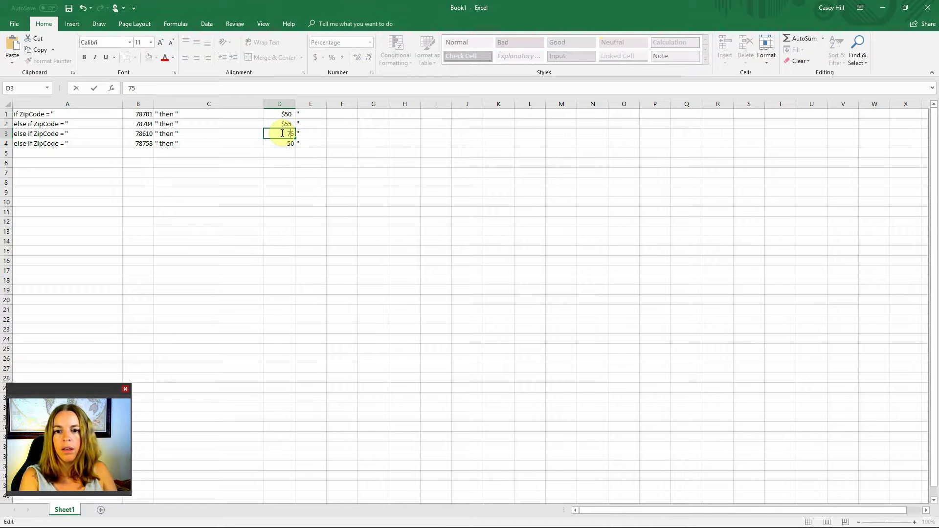
left_click(278, 144)
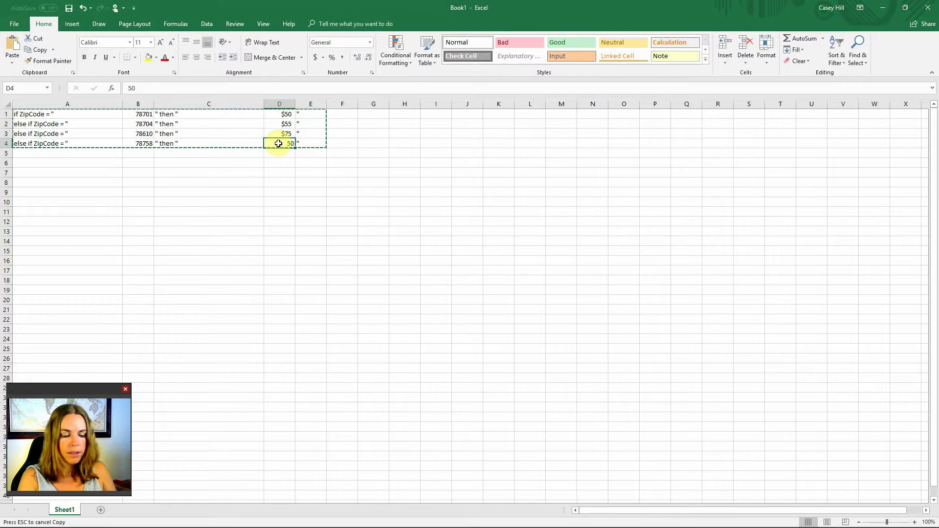
type("$")
key("Return")
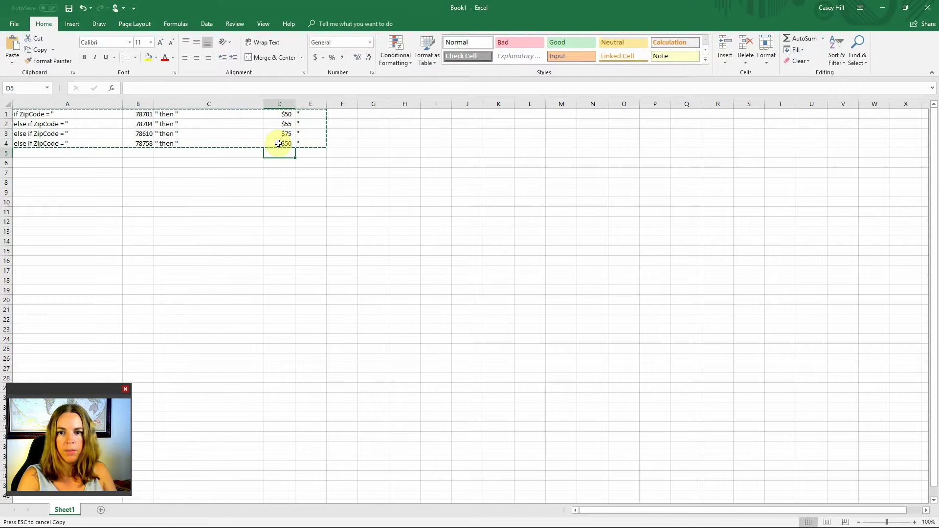
Step: Copy A1:E4, switch to the Notepad window and replace its entire text with the copied rows
left_click_drag(61, 115, 302, 141)
key("ctrl+c")
key("alt+Tab")
key("alt+Tab")
key("alt+Tab")
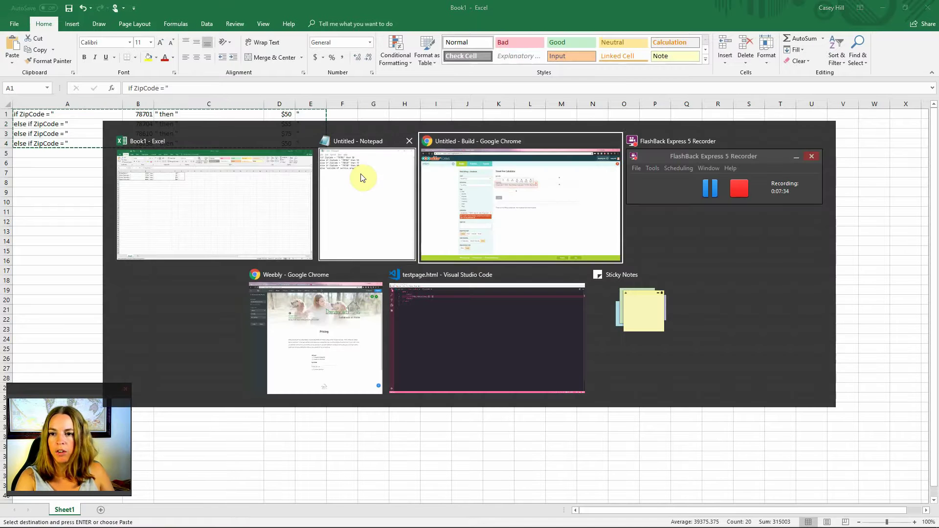
key("alt+Tab")
key("alt+Tab")
key("alt+Tab")
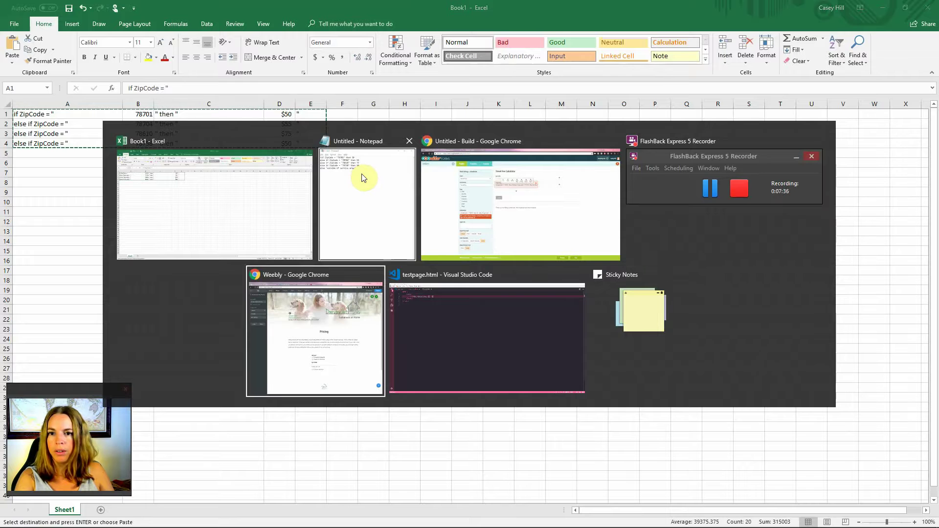
left_click(362, 178)
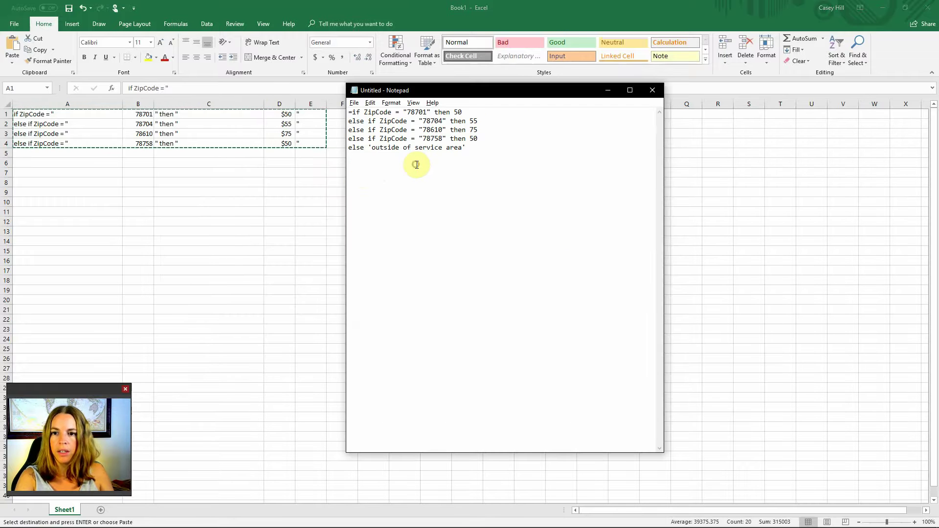
key("ctrl+a")
key("ctrl+v")
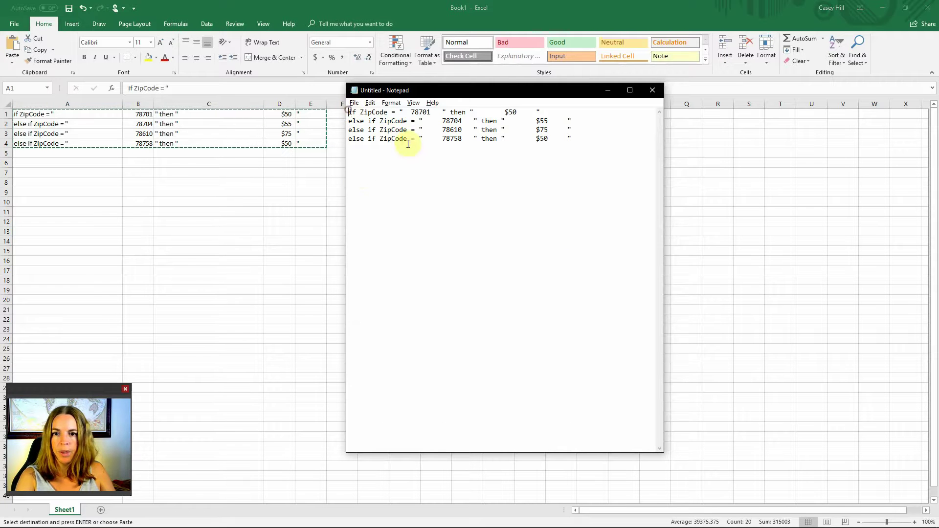
Step: Put an equals sign before the first if and add a final line reading else "outside of service area"
type("=")
left_click(600, 134)
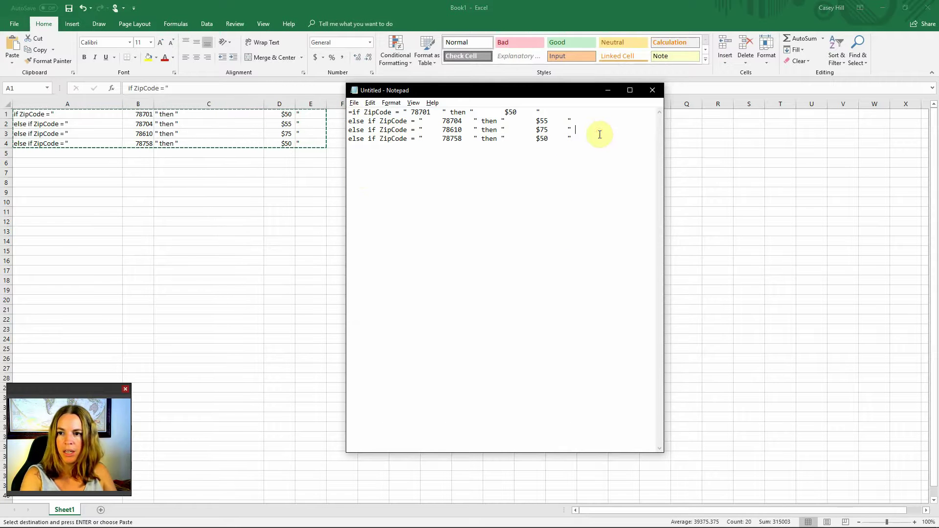
key("Return")
type("else ")
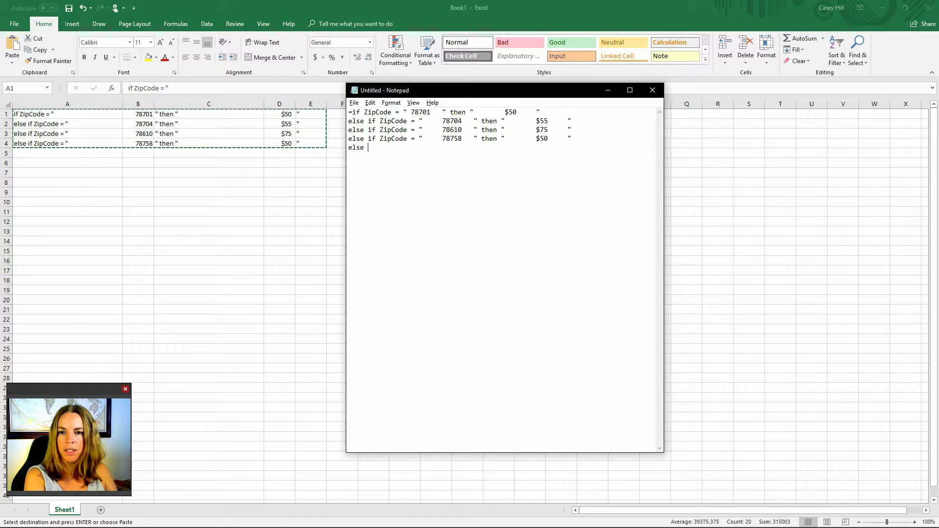
type("\"outside of service area")
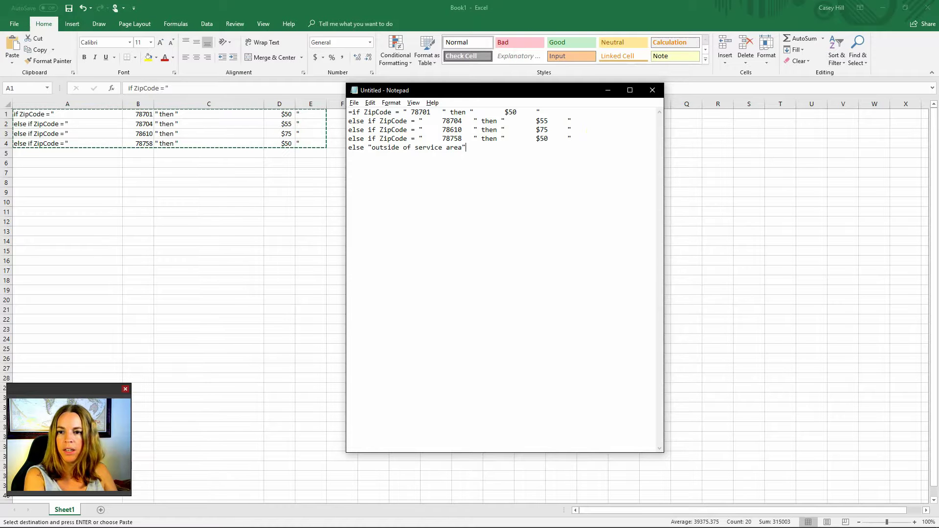
type("\"")
Step: Replace every tab gap in the formula text with nothing
left_click_drag(442, 121, 419, 121)
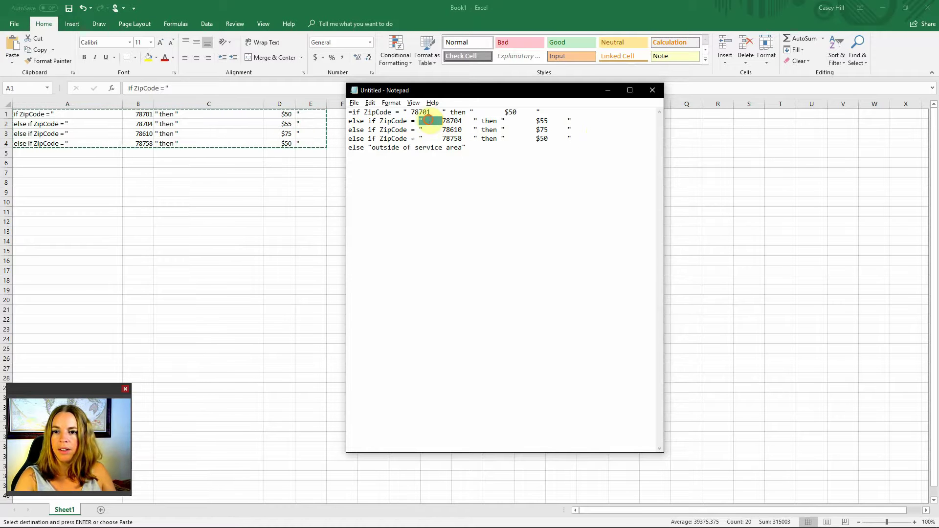
left_click(429, 120)
double_click(442, 121)
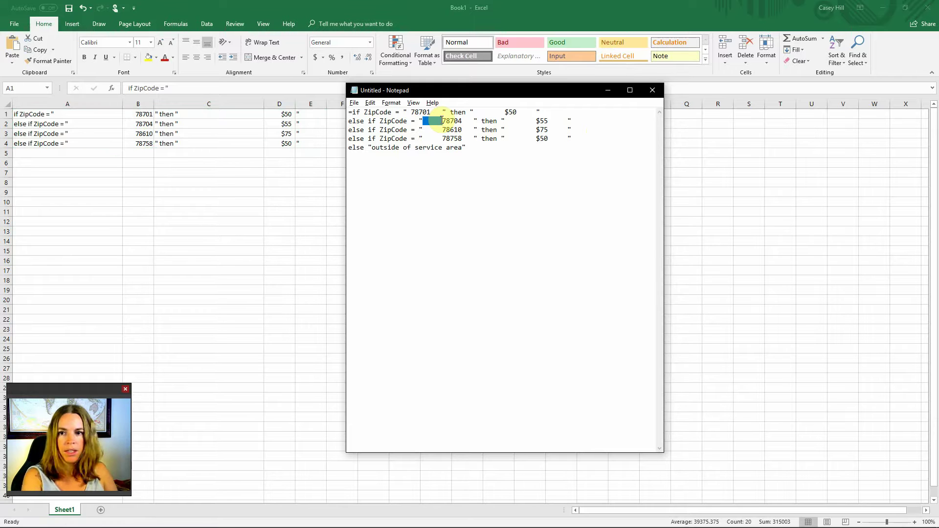
key("ctrl+h")
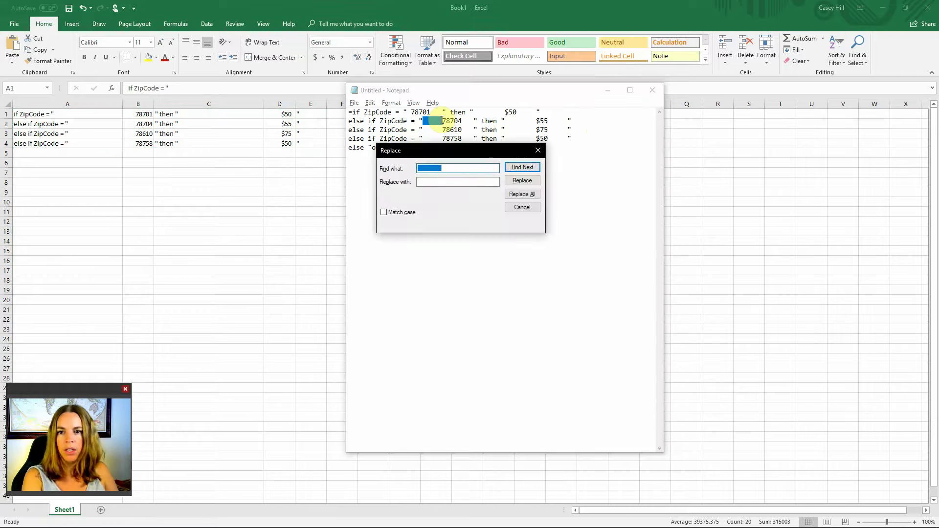
left_click(477, 183)
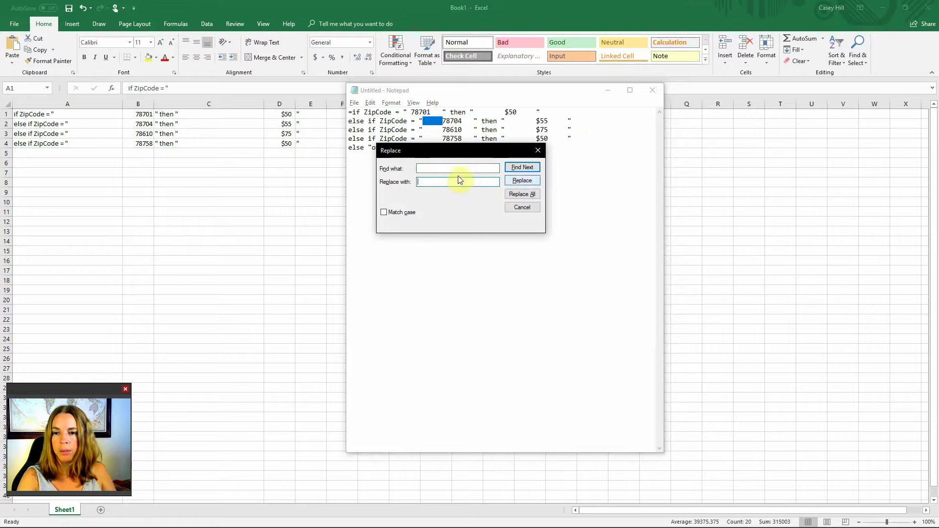
left_click(521, 194)
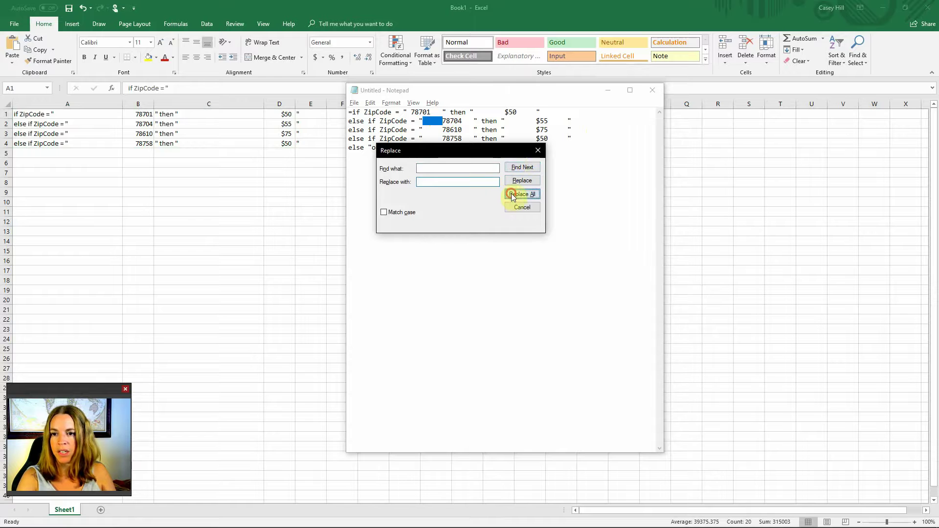
left_click(538, 151)
Step: Copy the whole formula, switch to Cognito Forms in Chrome and paste it over the Travel Fee field's calculation
key("ctrl+a")
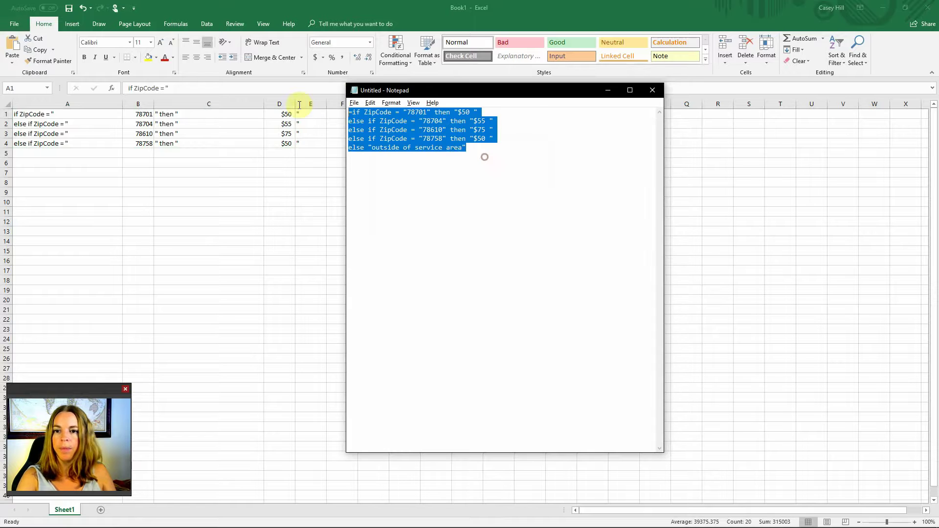
key("alt+Tab")
key("Tab")
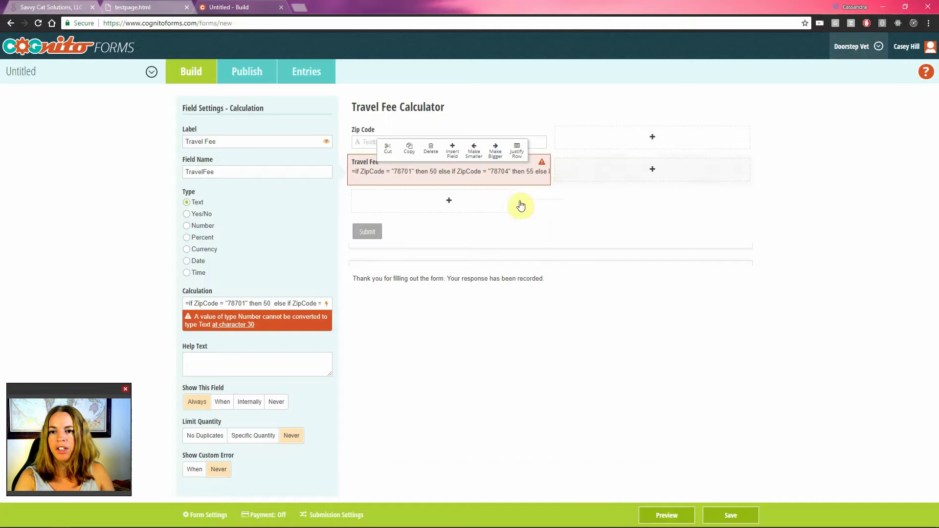
left_click(272, 304)
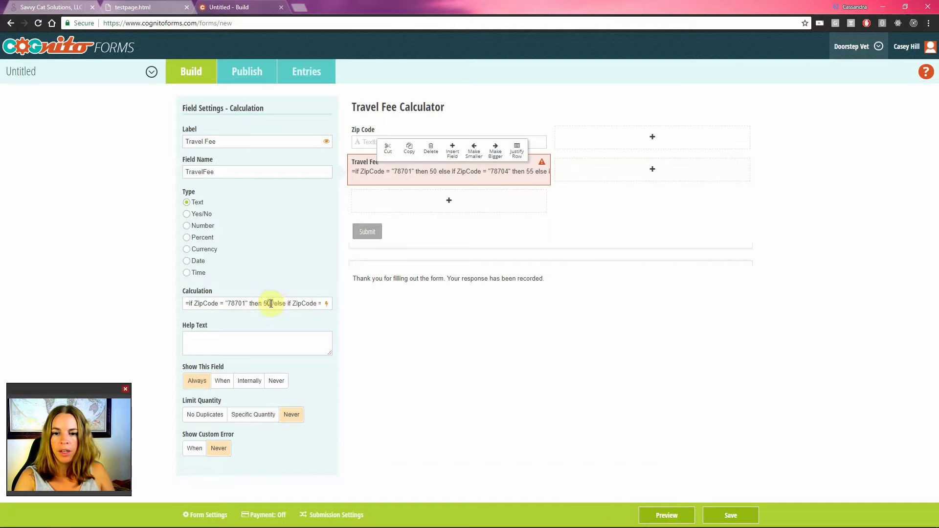
key("ctrl+a")
key("ctrl+v")
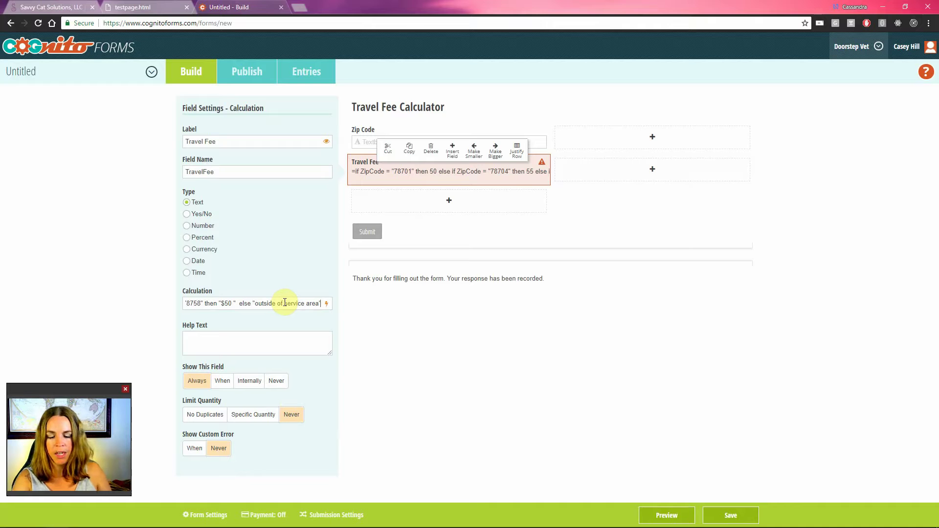
left_click(292, 318)
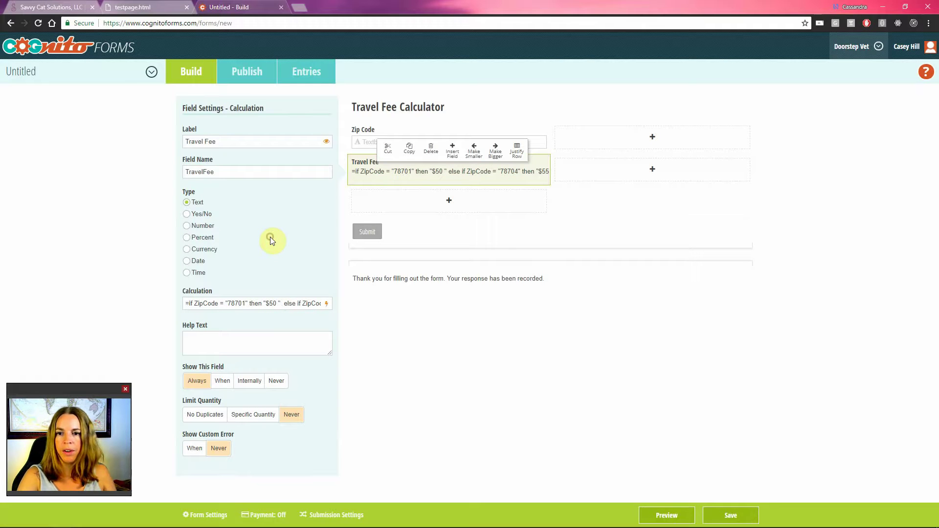
Step: Preview the form and test the travel fee for zip codes 78701, 78704 and 78610
left_click(662, 515)
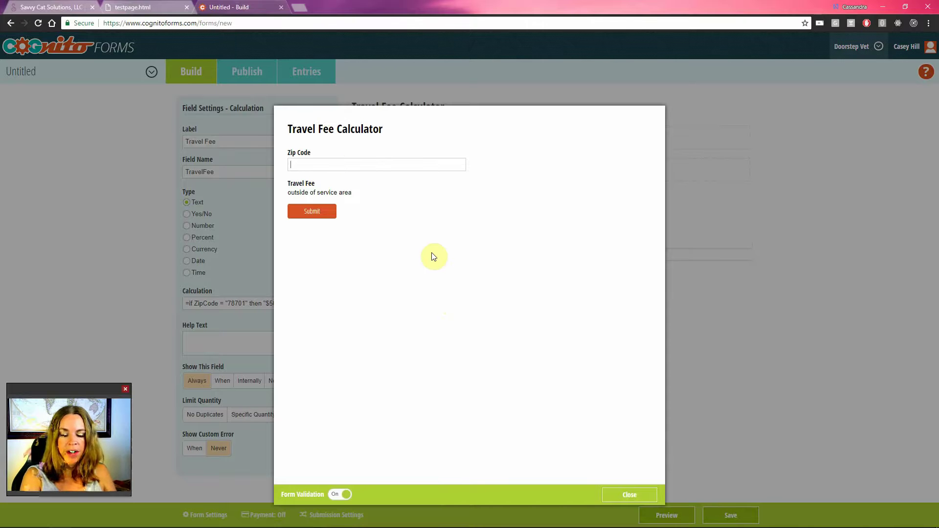
type("78701")
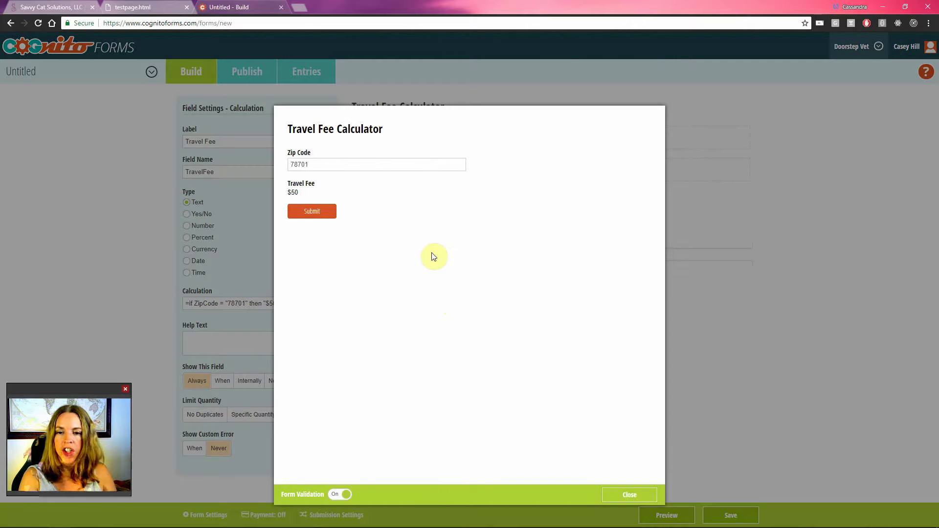
double_click(325, 164)
type("78704")
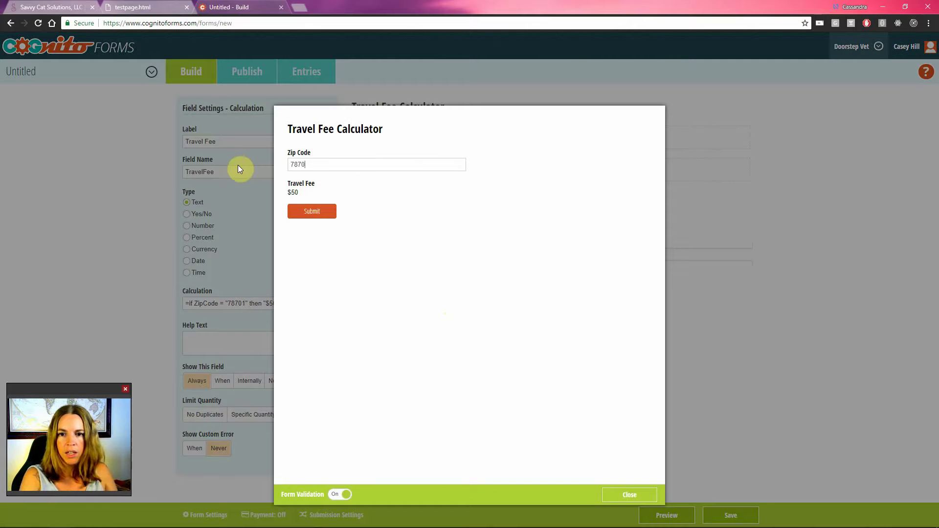
double_click(321, 166)
type("78610")
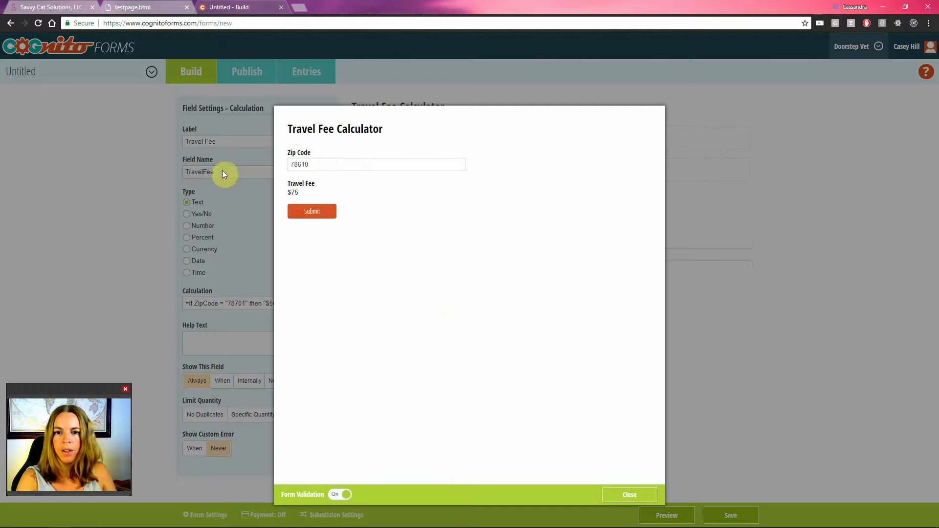
Step: Test the out-of-area zip code 55555, clear the Zip Code field and close the preview
double_click(315, 165)
type("55555")
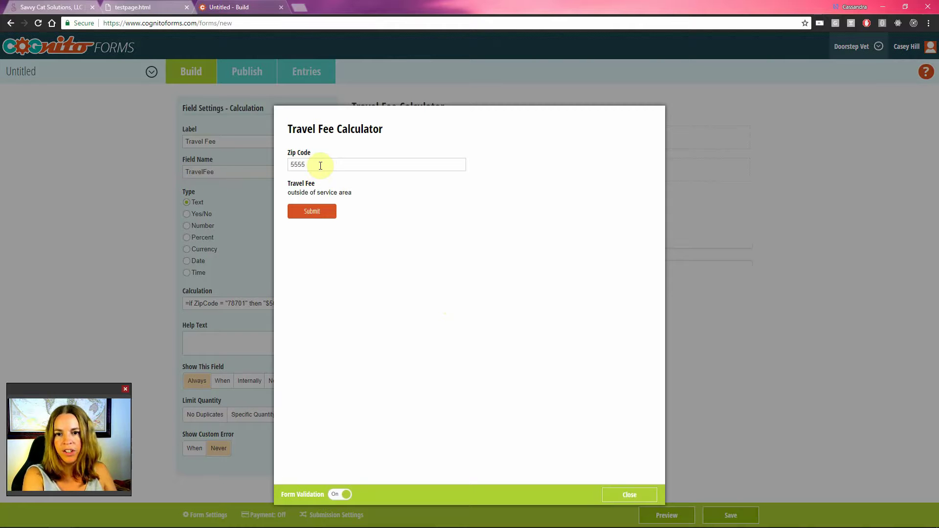
key("BackSpace")
key("BackSpace")
key("BackSpace")
key("BackSpace")
key("BackSpace")
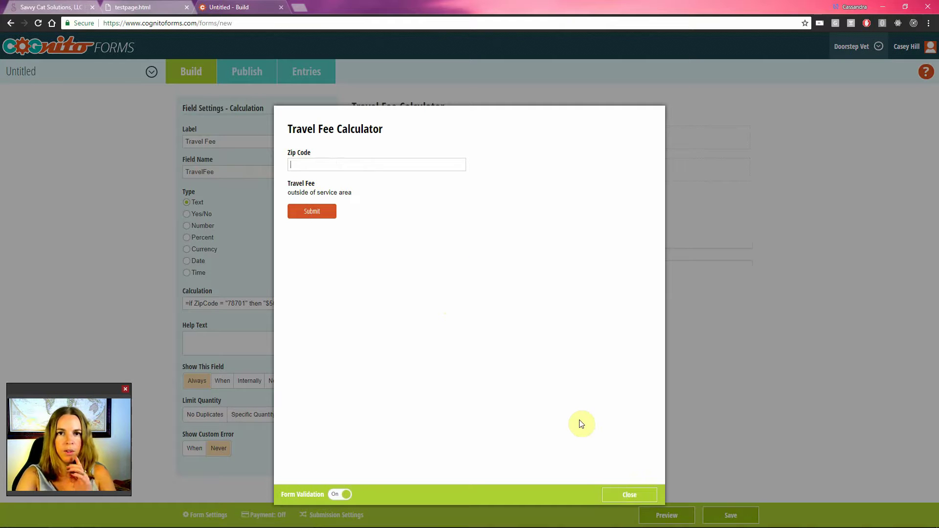
left_click(624, 495)
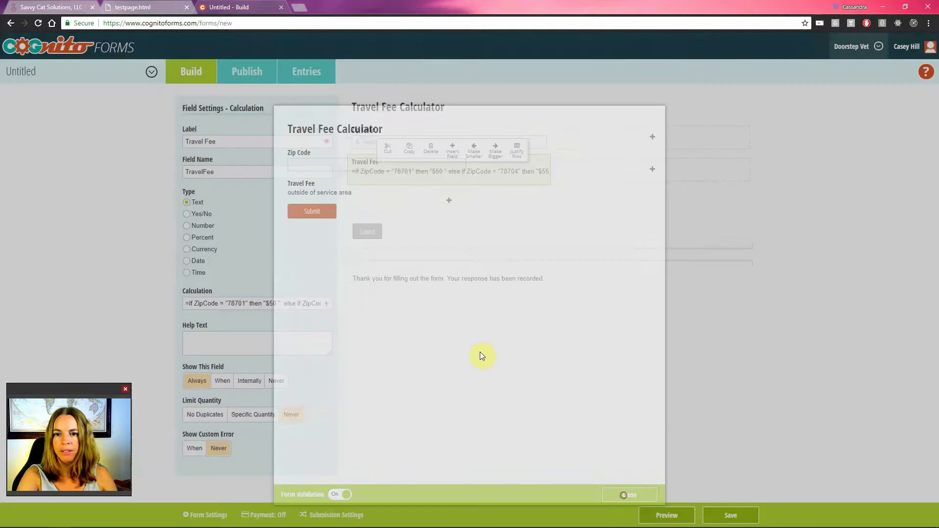
Step: Save the Travel Fee Calculator form and open its publishing page with the embed code
left_click(470, 231)
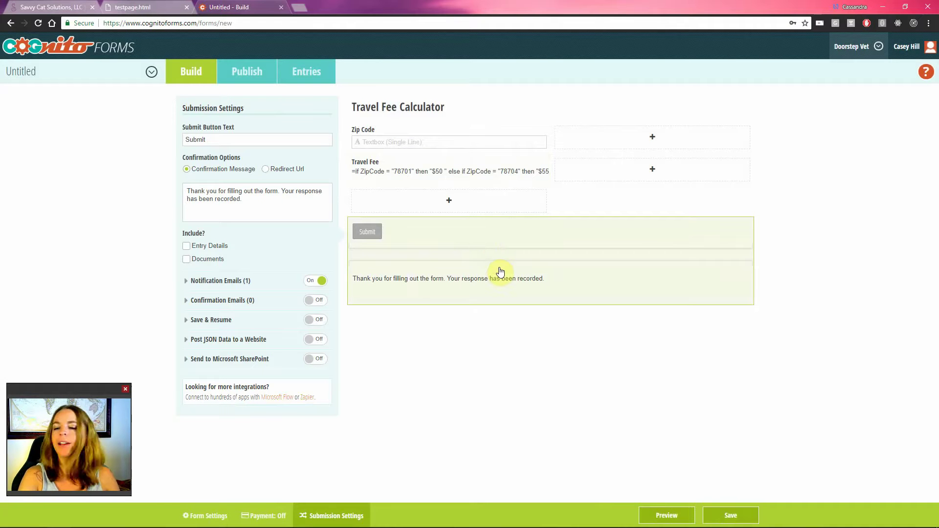
left_click(246, 73)
left_click(483, 344)
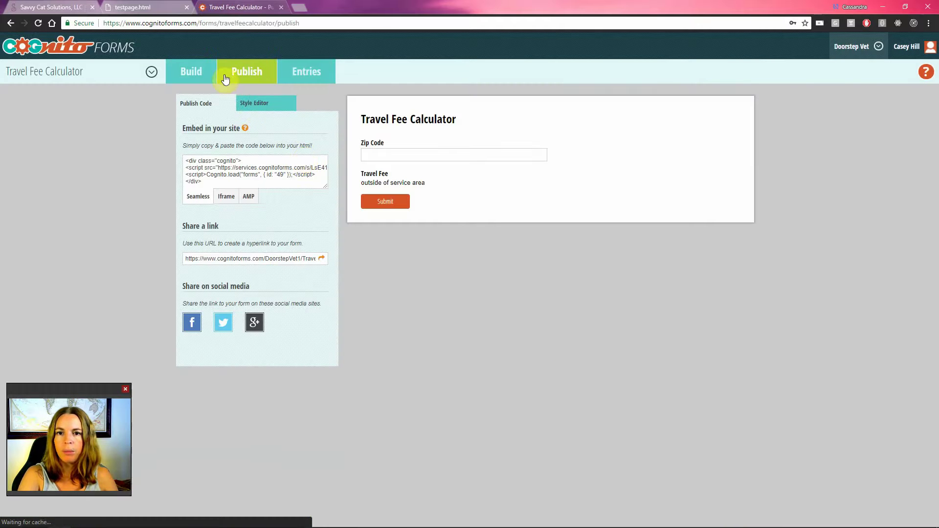
Step: Look over the form's style options, including the header settings, and return to the embed code
left_click(232, 69)
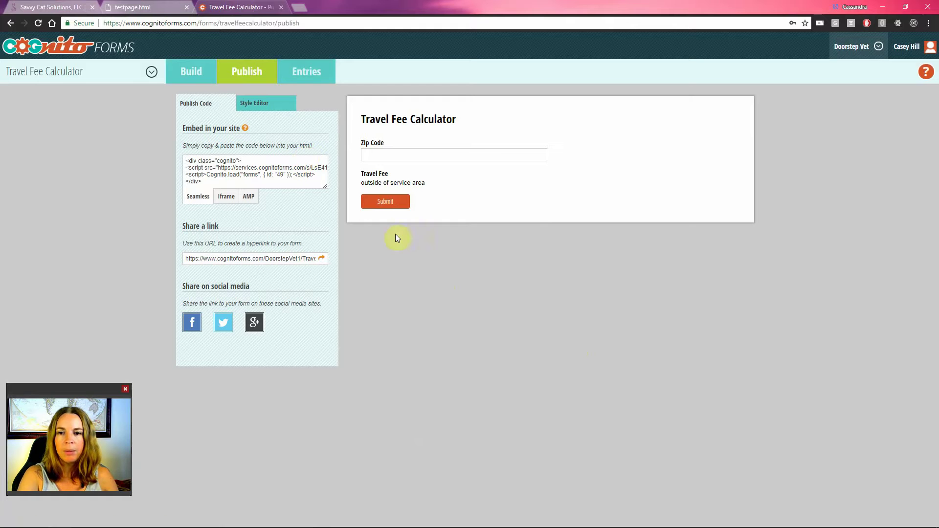
left_click(248, 103)
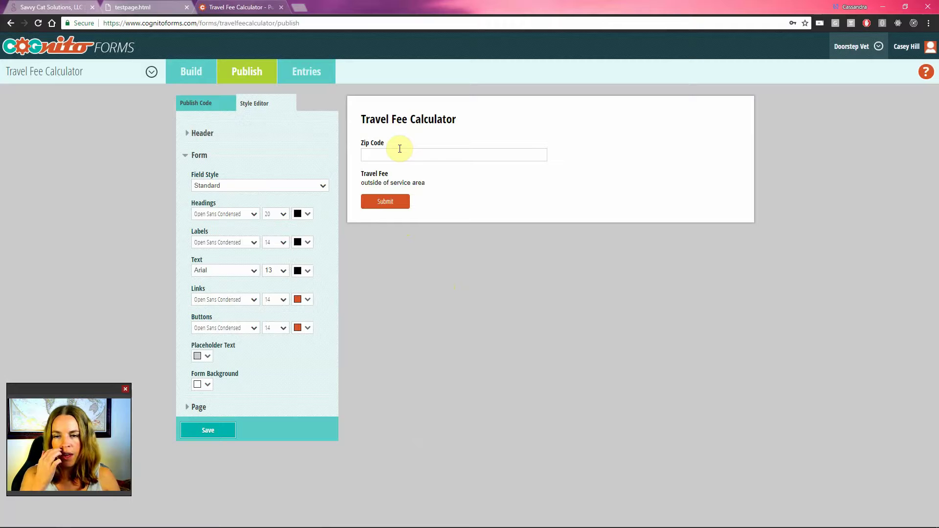
left_click(223, 137)
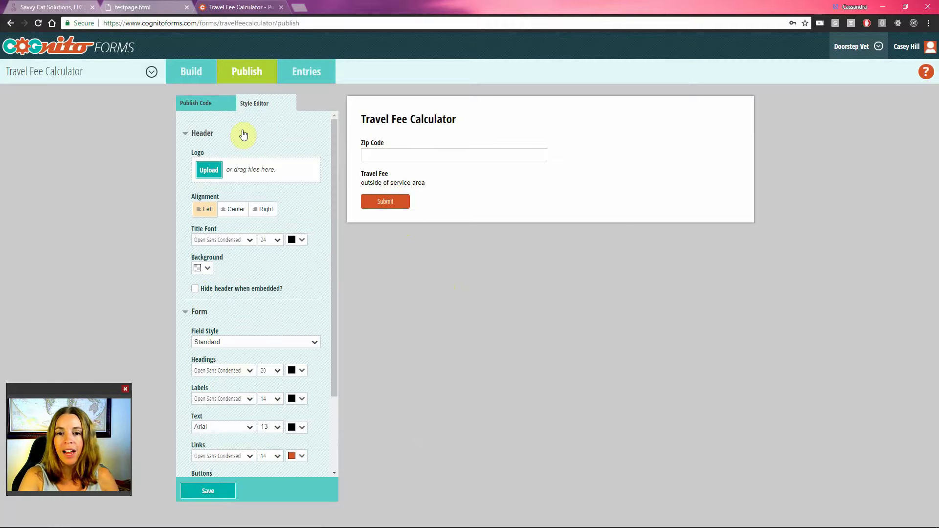
left_click(212, 104)
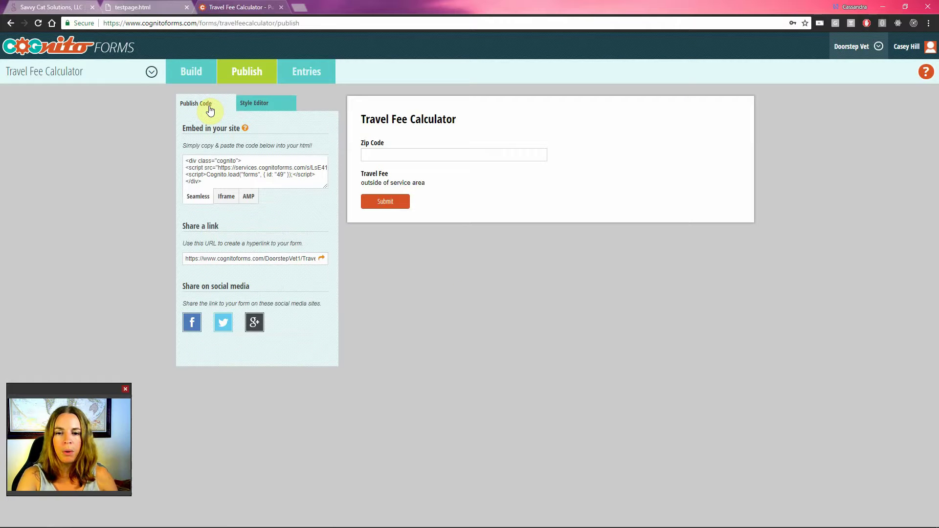
Step: Copy the Seamless embed code of the form and switch to testpage.html in Visual Studio Code
left_click(215, 185)
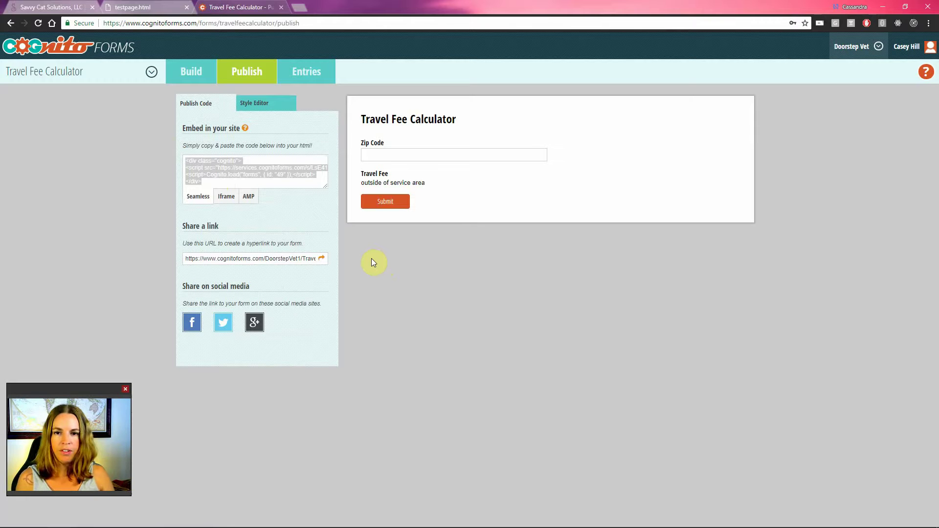
key("alt+Tab")
key("alt+Tab")
key("alt+Tab")
key("alt+Tab")
key("alt+Tab")
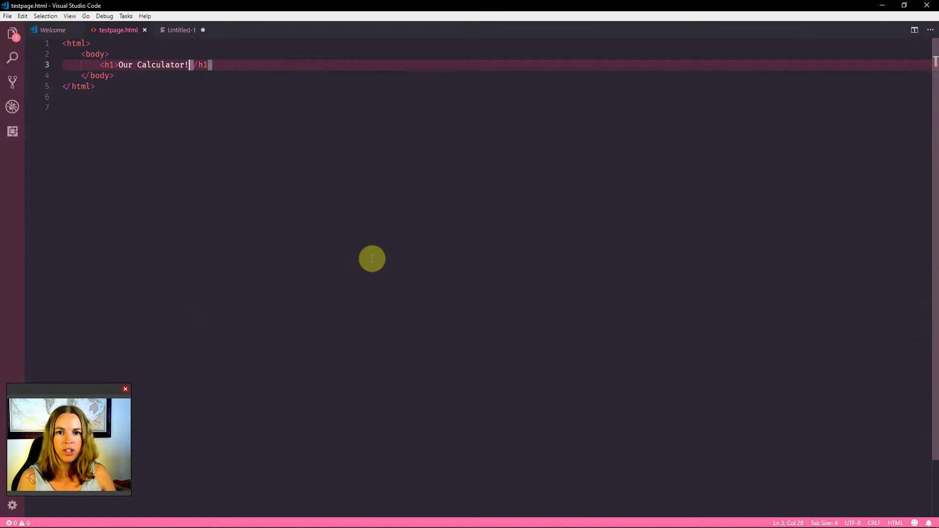
left_click(381, 86)
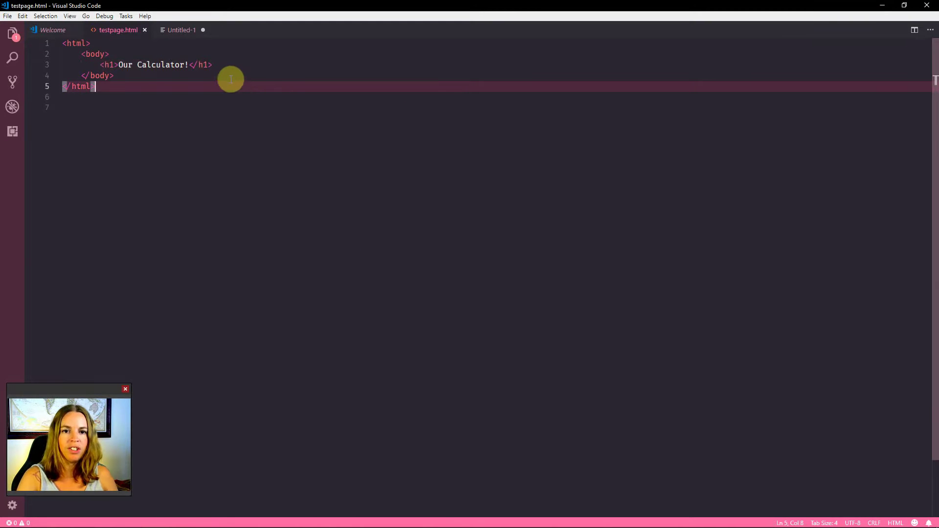
Step: Switch to Chrome and view the current testpage.html page in the browser
key("alt+Tab")
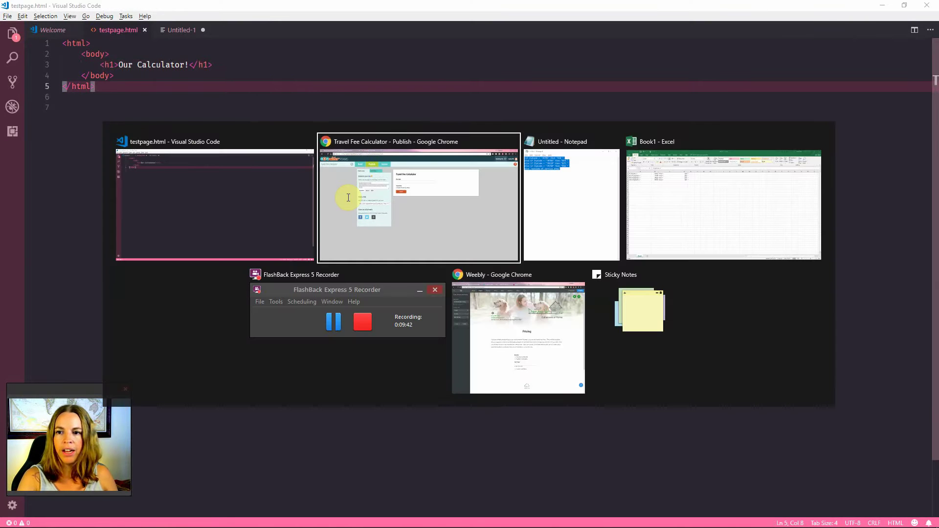
left_click(350, 198)
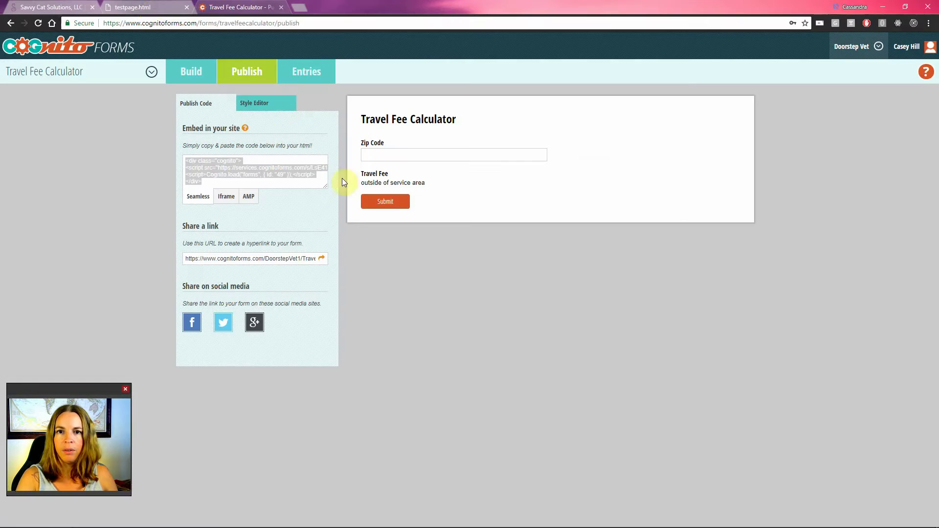
left_click(153, 5)
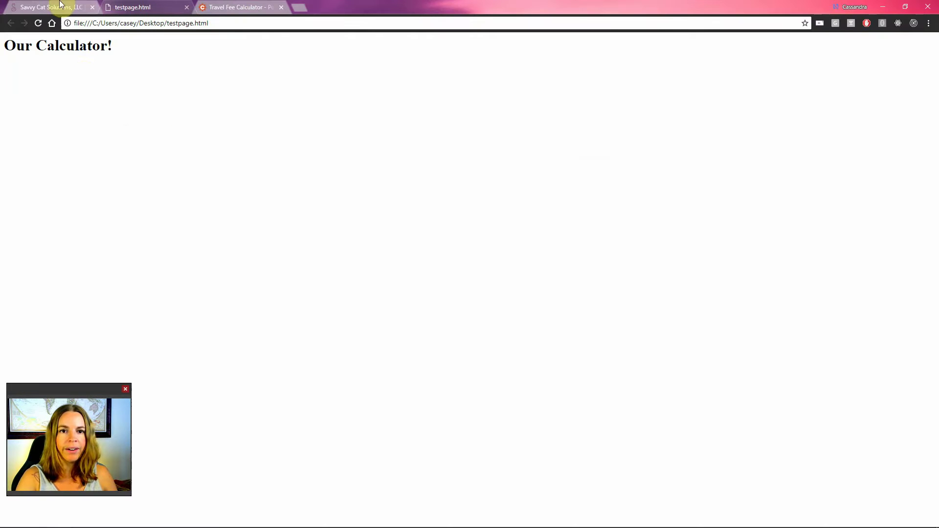
Step: Return to Visual Studio Code and insert two <br> tags and the copied Cognito embed code below the "Our Calculator!" heading
key("alt+Tab")
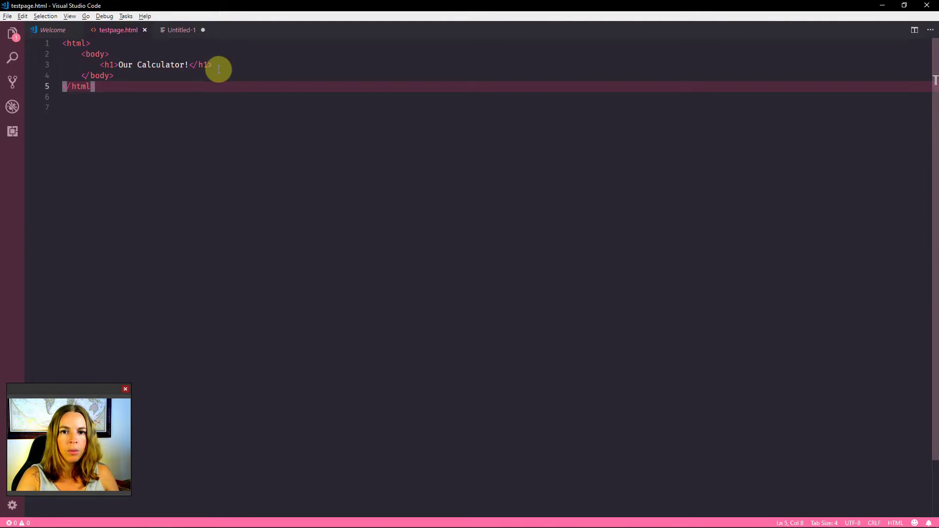
left_click(218, 69)
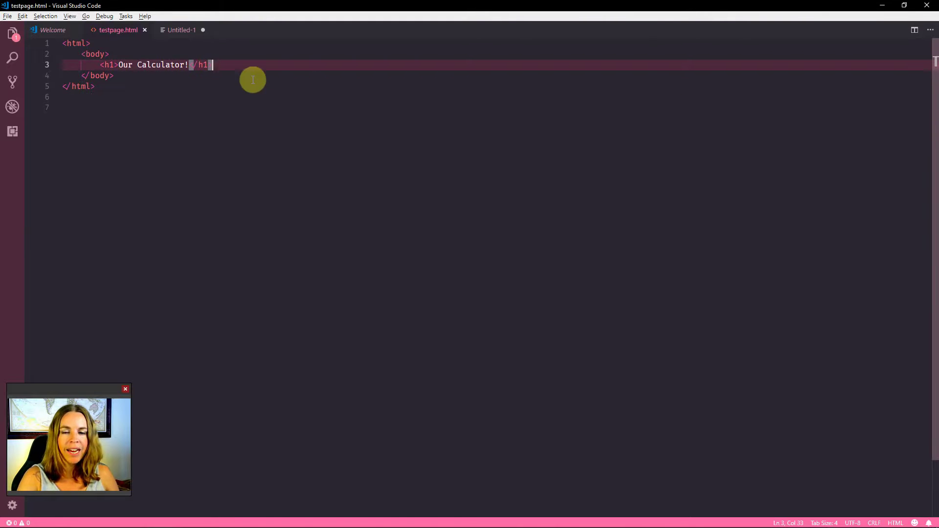
key("Return")
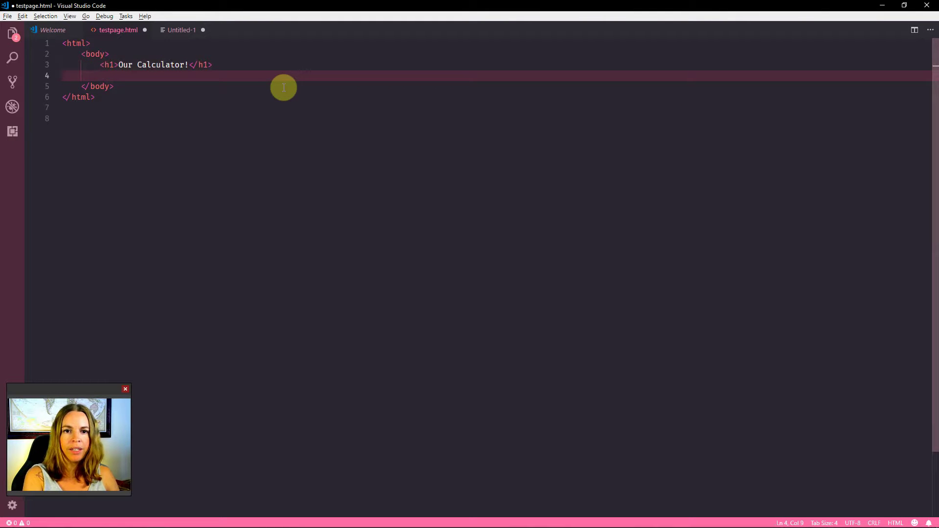
type("<br")
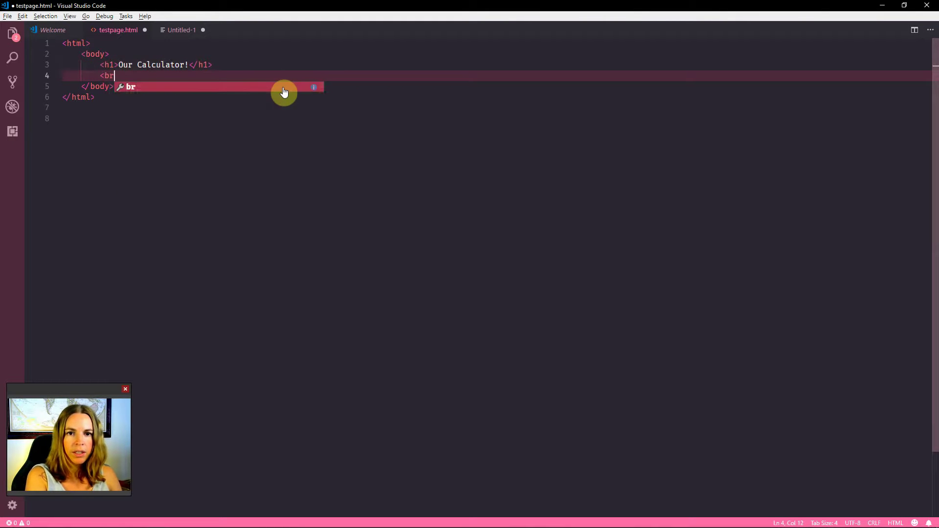
type(">")
key("Return")
type("<")
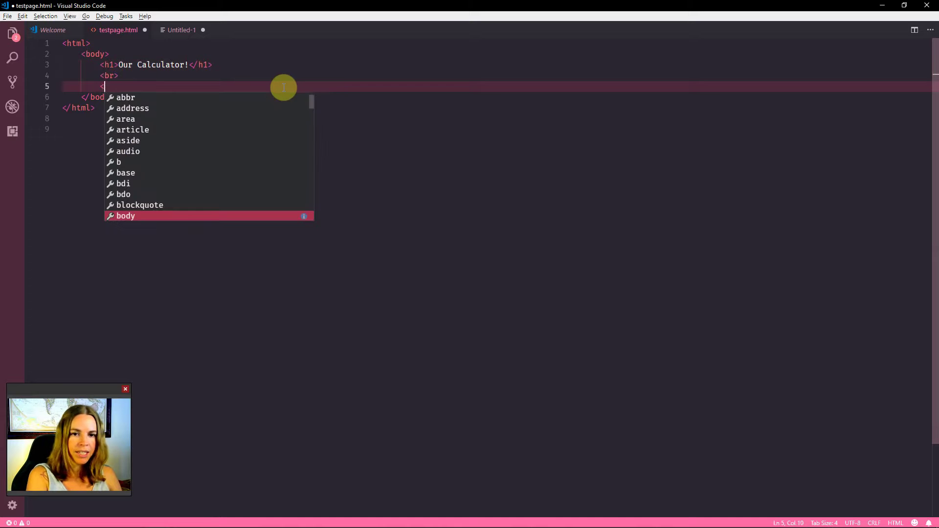
type("br>")
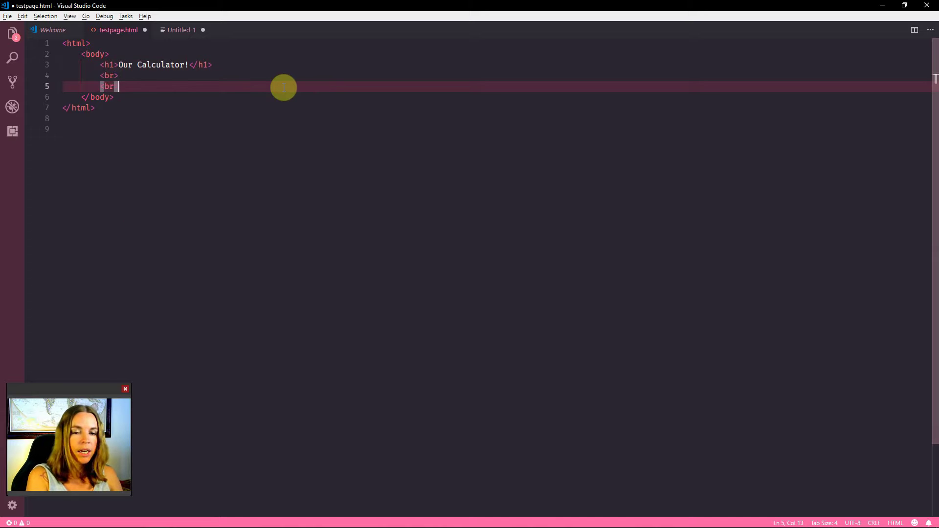
key("Return")
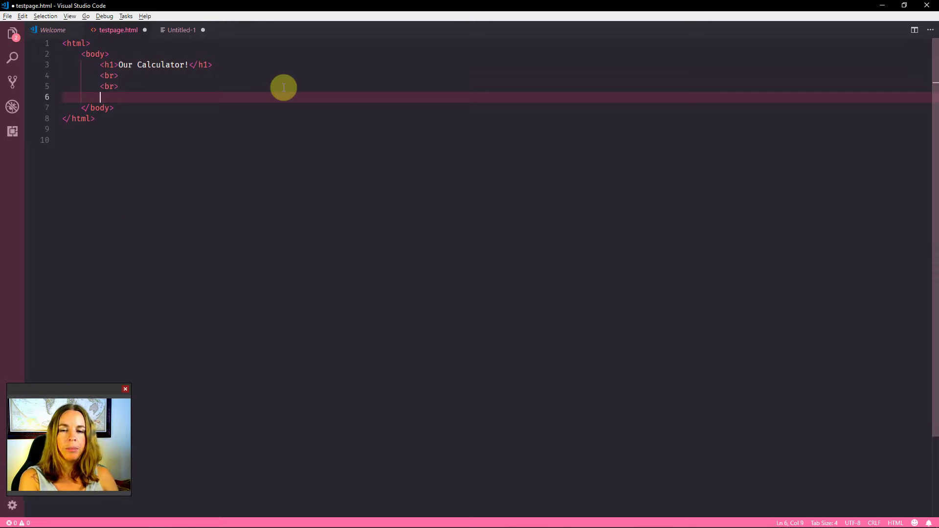
type("<div class=\"cognito\"> <script src=\"https://services.cognitoforms.com/s/LsE41564IEGwuz6OeKFxiw\"></script> <script>Cognito.load(\"forms\", { id: \"49\" });</script> </div>")
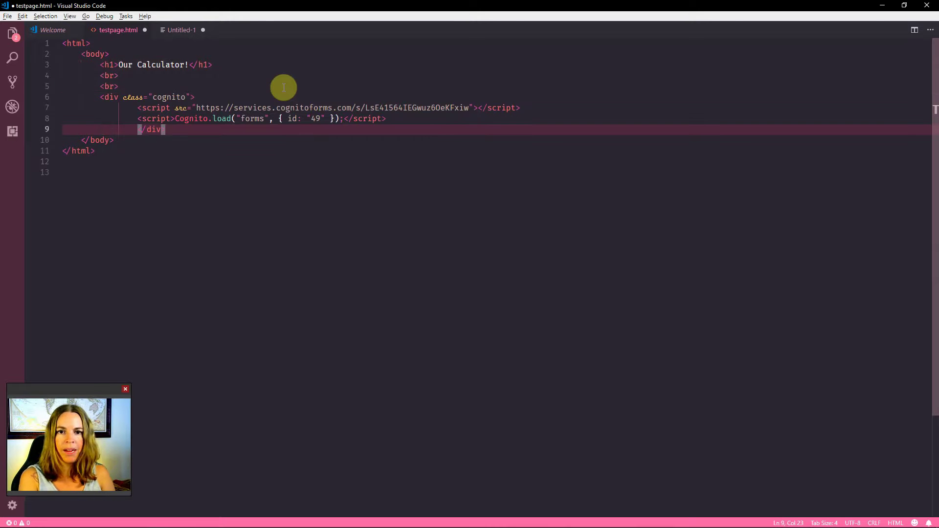
Step: Auto-format testpage.html and delete the blank line between the <html> and <body> tags
key("shift+alt+f")
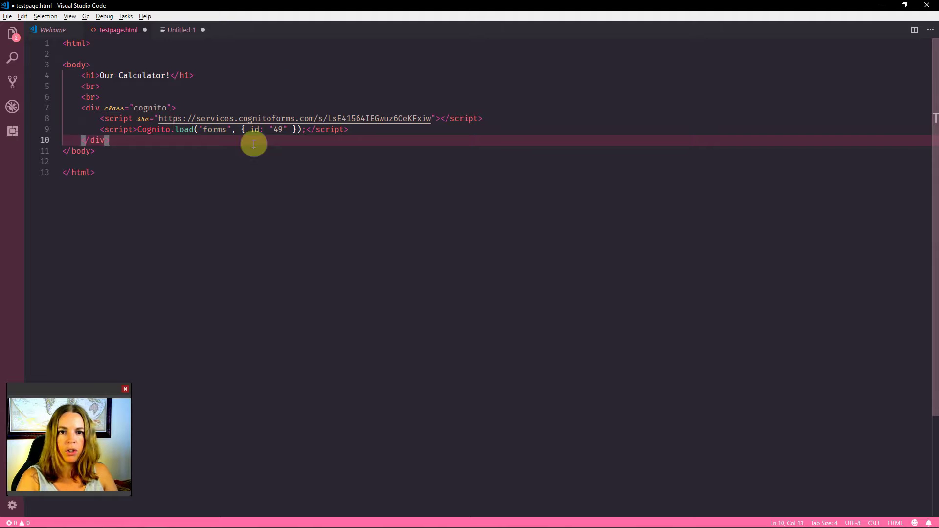
left_click(104, 52)
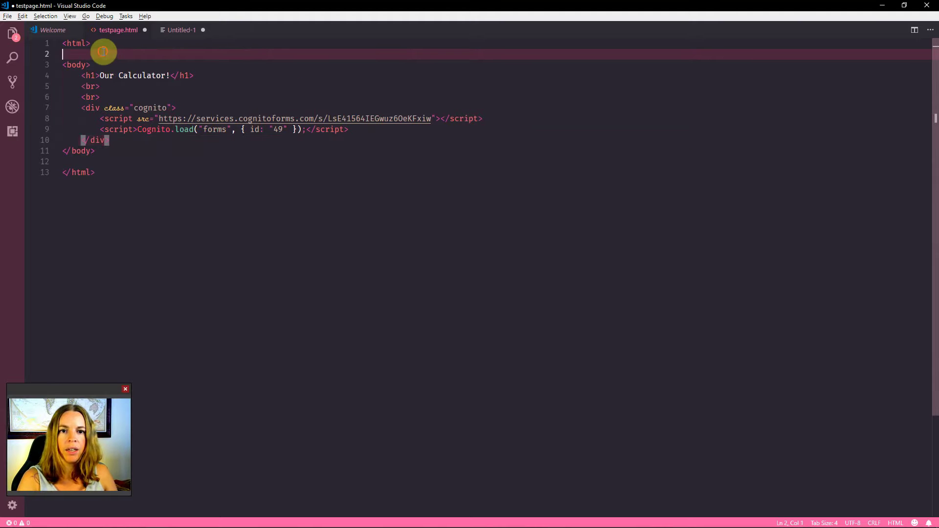
key("Delete")
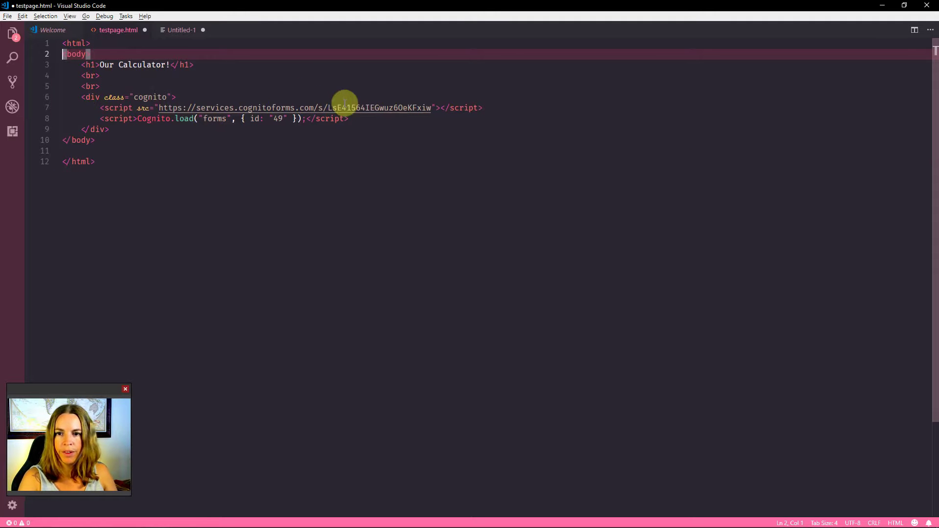
Step: Switch to Chrome and reselect the Seamless embed code on the form's publishing page
key("alt+Tab")
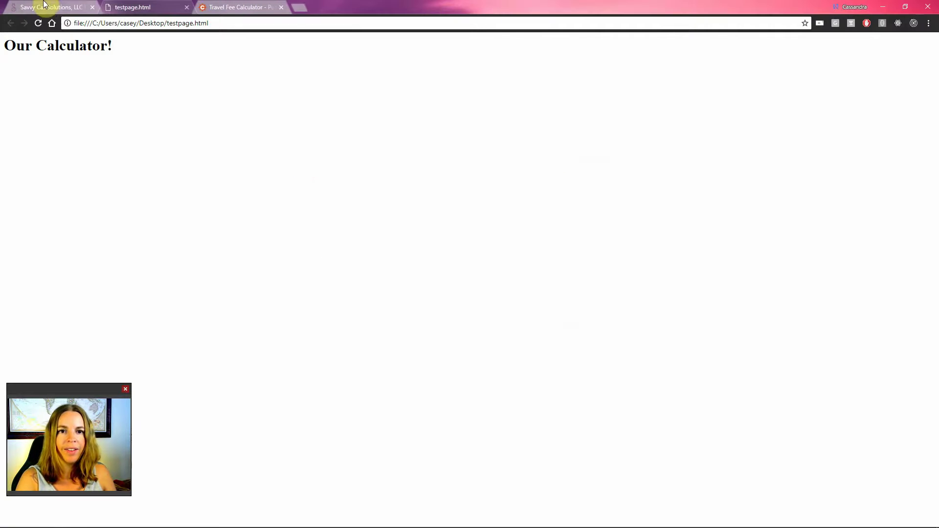
left_click(223, 7)
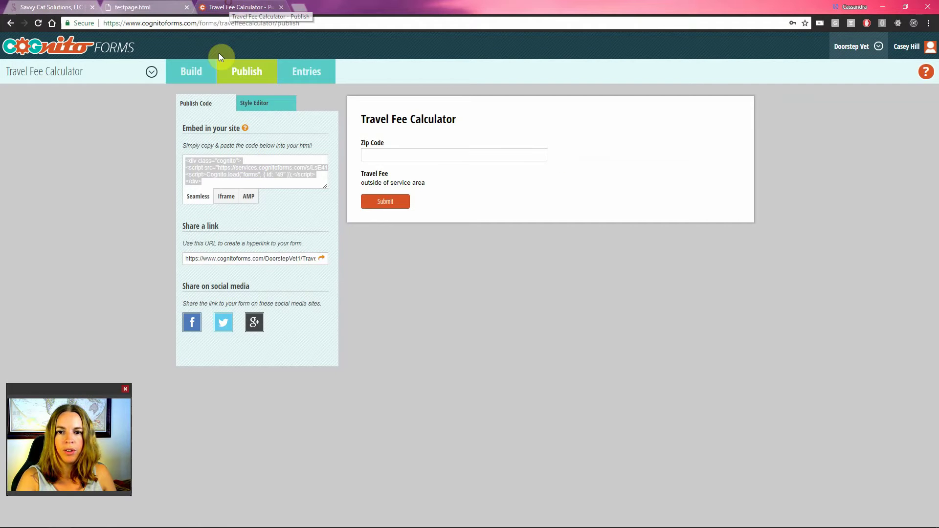
left_click(252, 180)
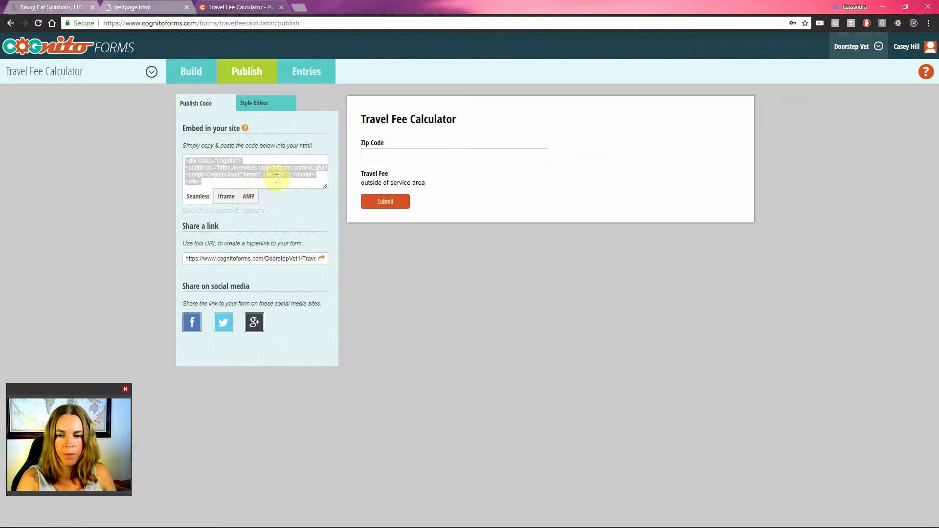
Step: Copy the style rule "#c-submit-button { display:none; }" from Untitled-1 and paste it on a new line above the cognito div in testpage.html
key("alt+Tab")
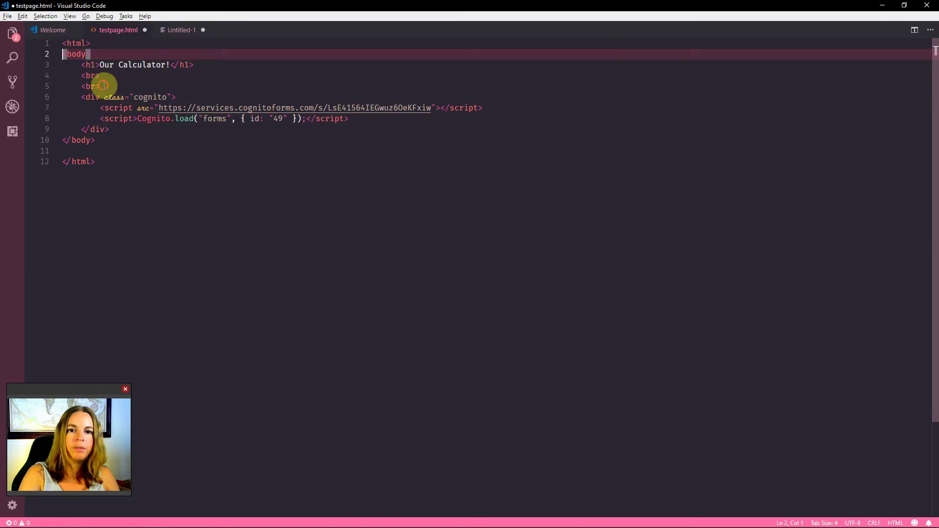
left_click(120, 86)
key("Return")
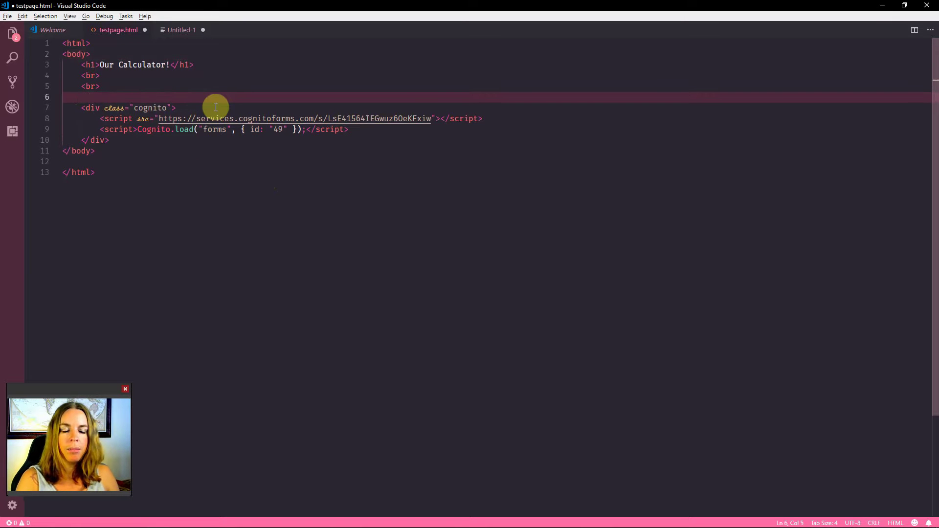
left_click(182, 32)
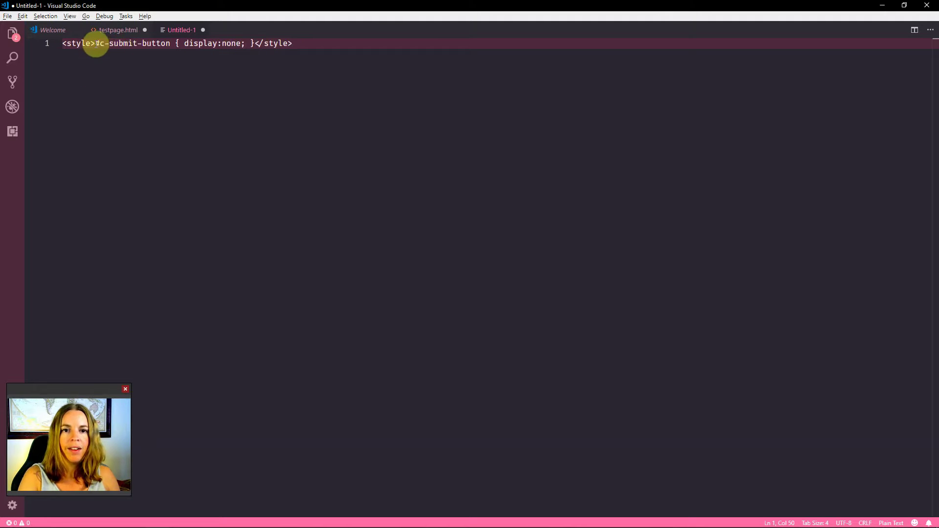
left_click_drag(96, 44, 175, 45)
left_click(182, 45)
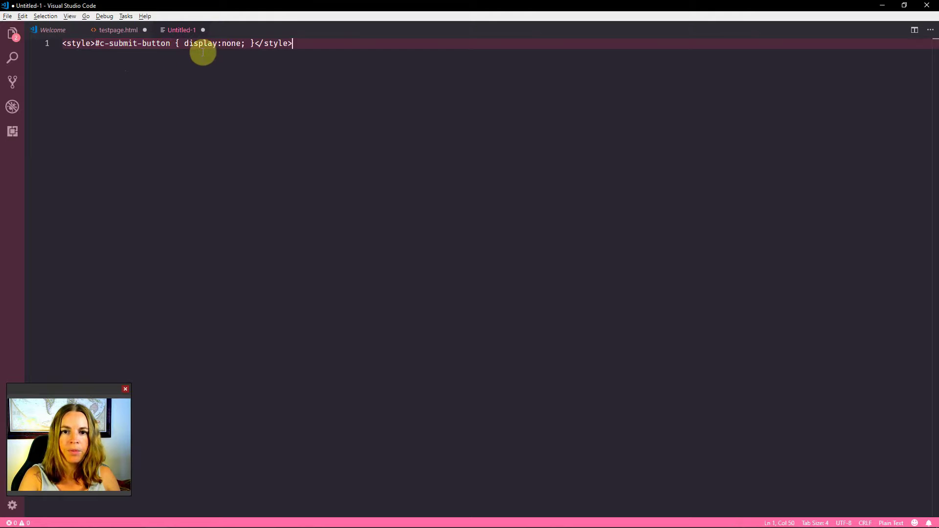
left_click(296, 43)
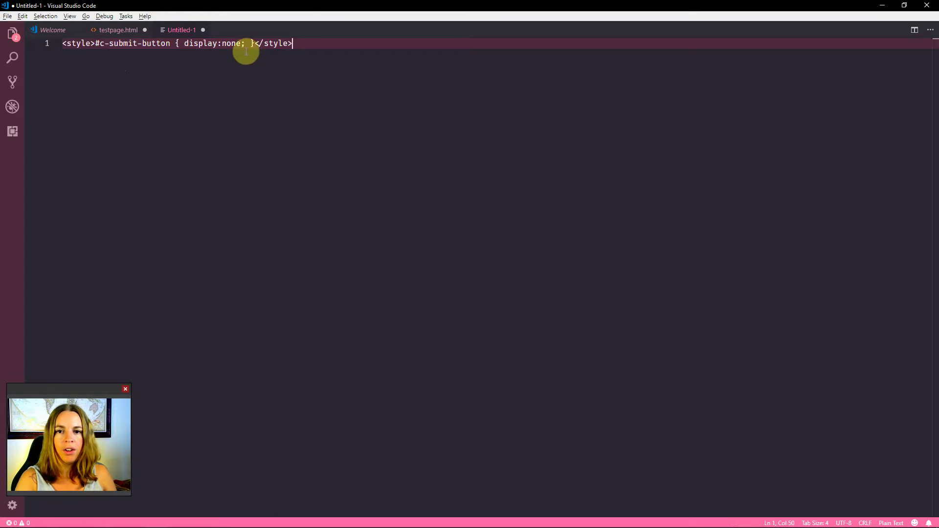
left_click(63, 44, "shift")
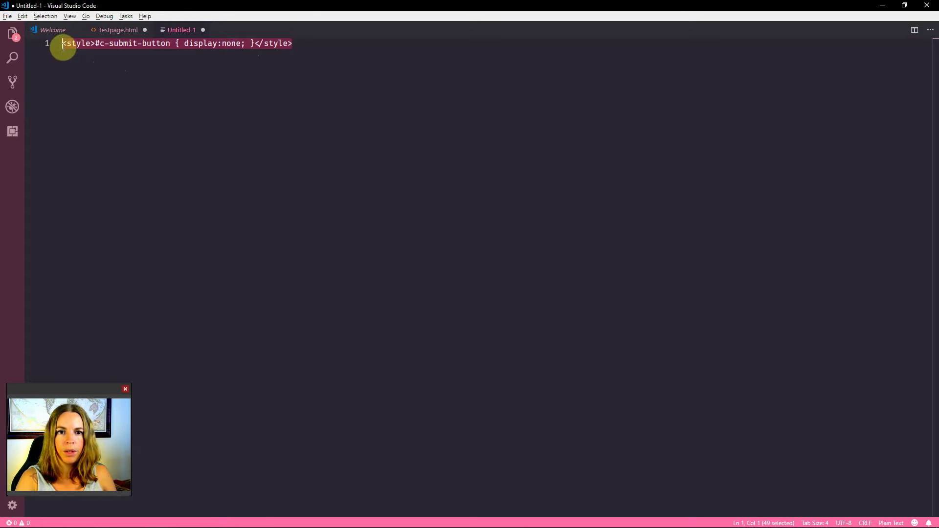
left_click(117, 31)
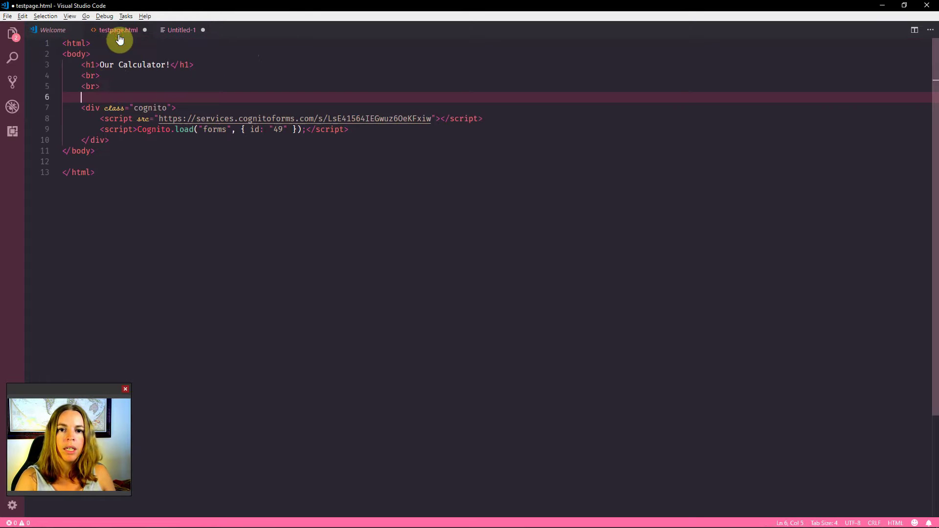
key("ctrl+v")
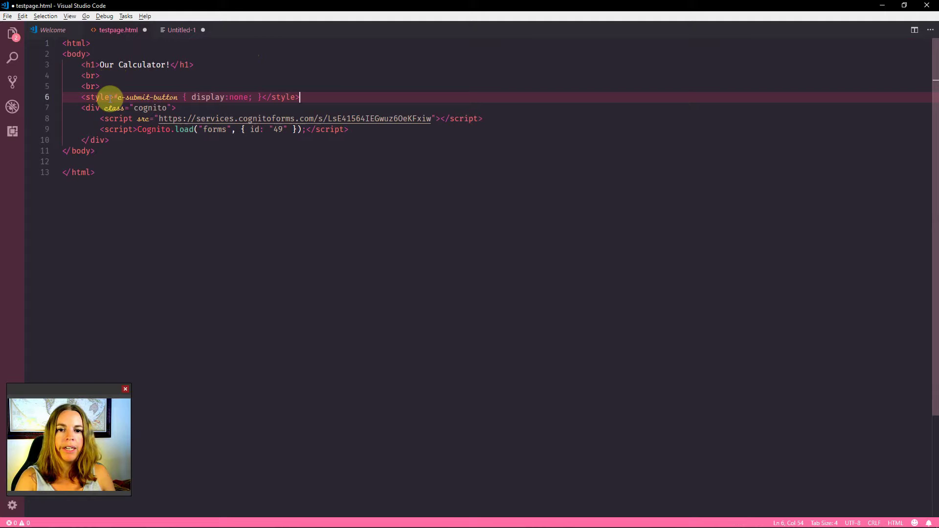
Step: Save testpage.html with the embedded form and the submit-button style
left_click(182, 175)
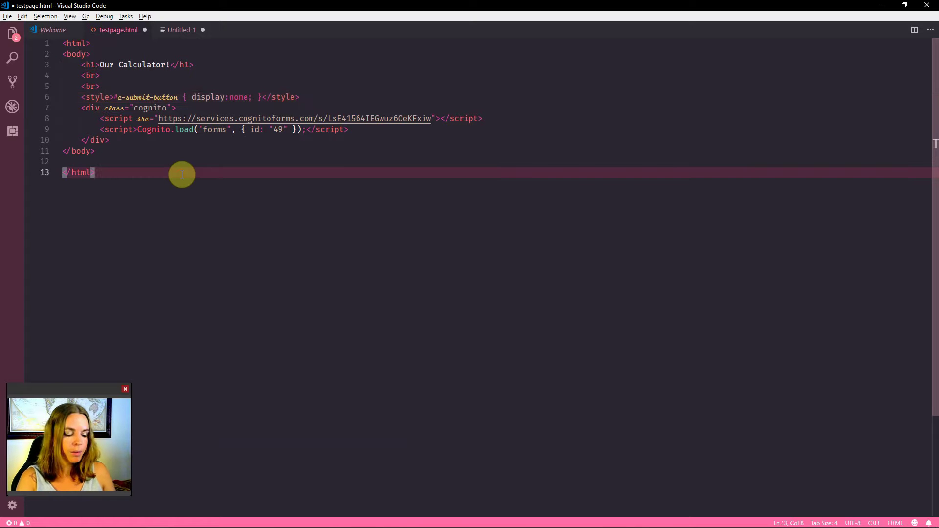
key("ctrl+s")
key("alt+Tab")
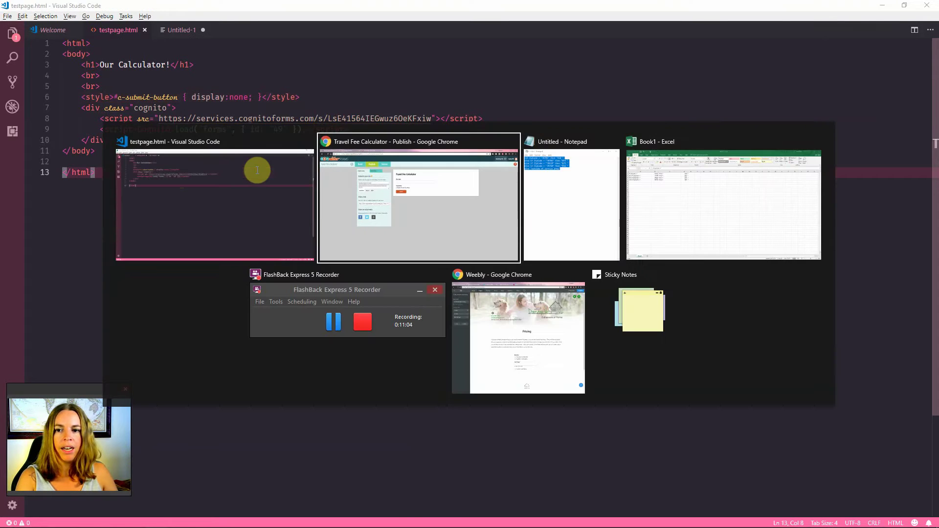
key("alt+Tab")
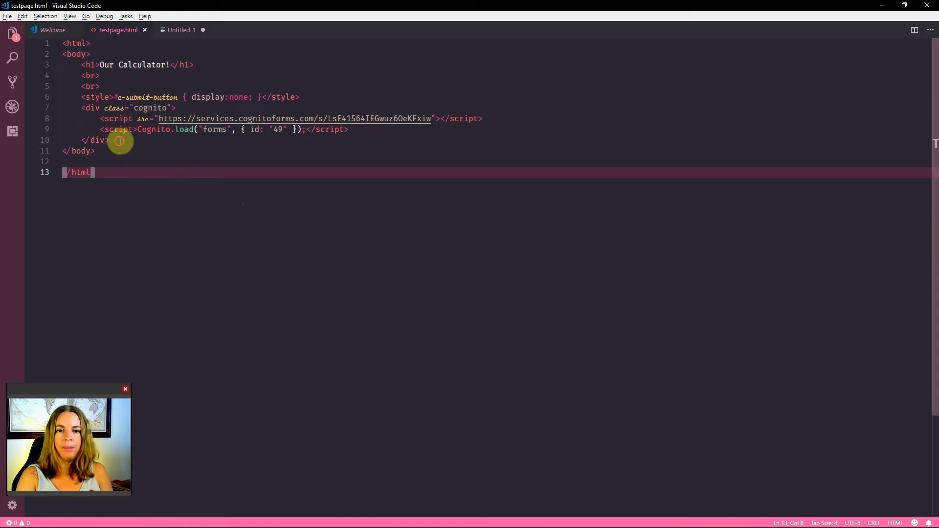
Step: Review the submit-button style line in testpage.html and compare it with the style rule in Untitled-1
left_click_drag(120, 141, 325, 94)
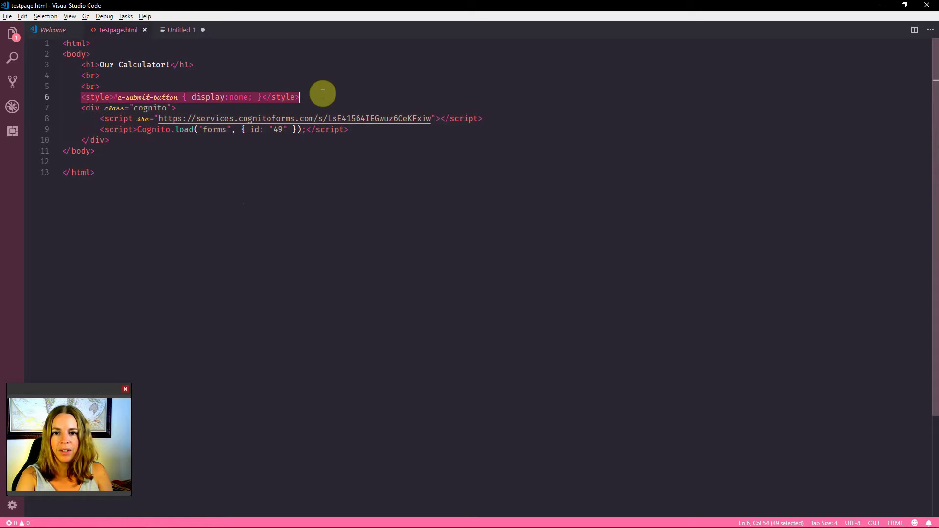
left_click(285, 194)
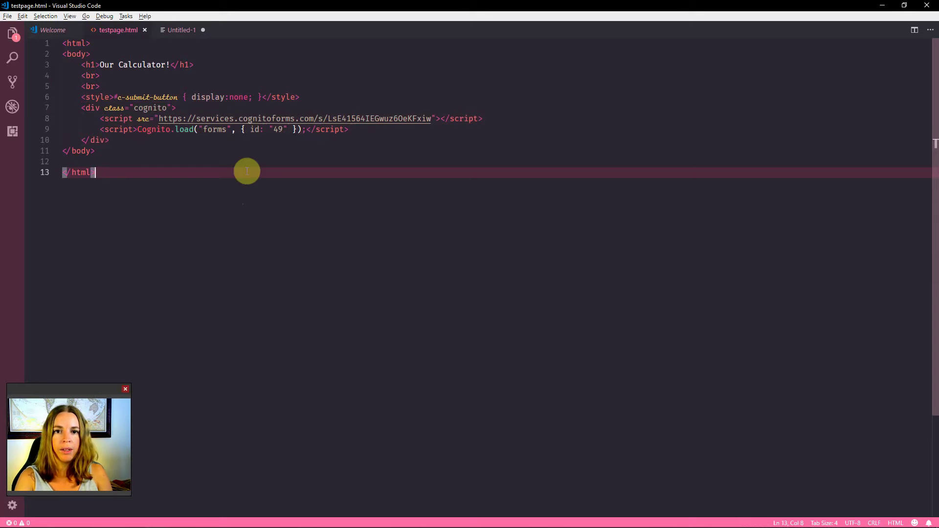
left_click(178, 33)
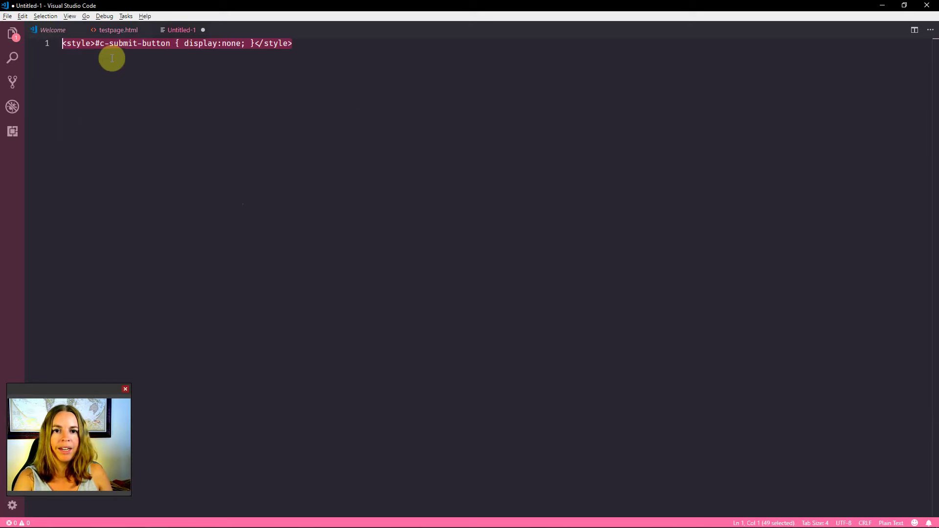
left_click(120, 30)
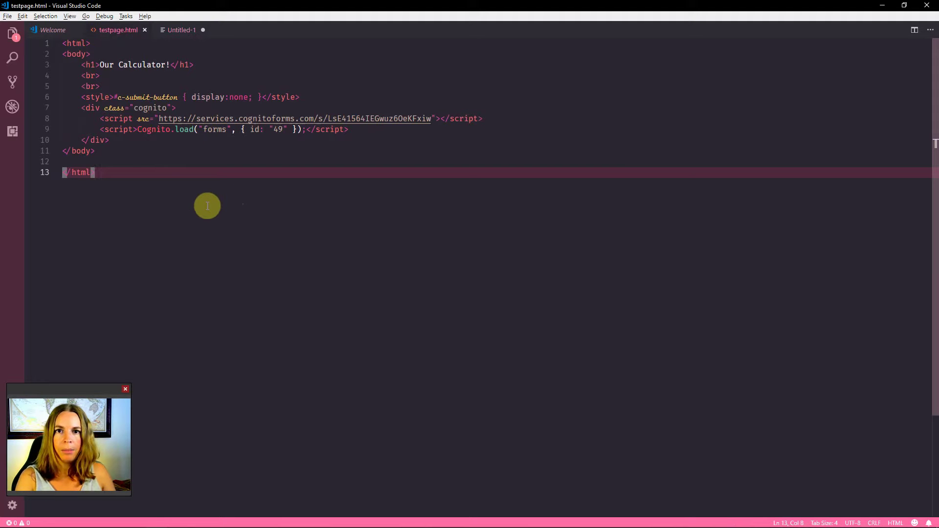
Step: Switch to Chrome and test the embedded calculator in testpage.html with the zip codes 78701 and 78610
key("alt+Tab")
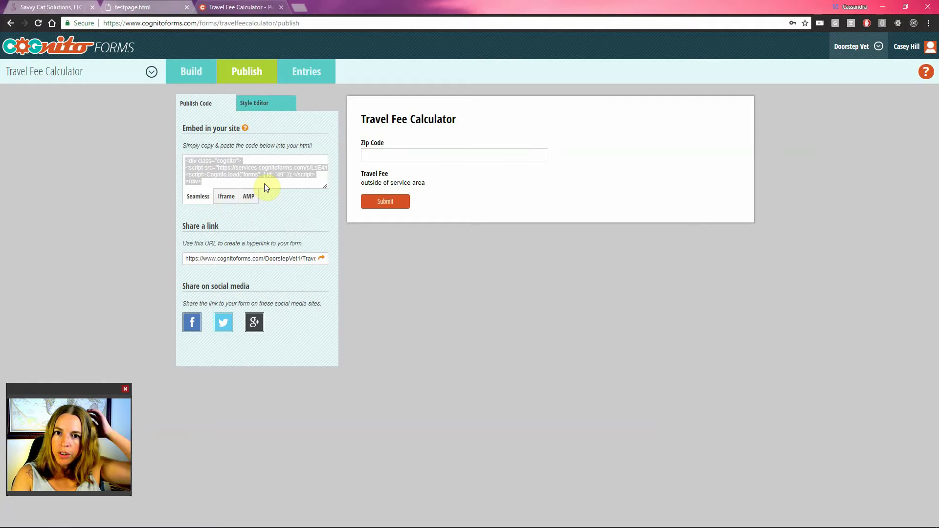
left_click(145, 7)
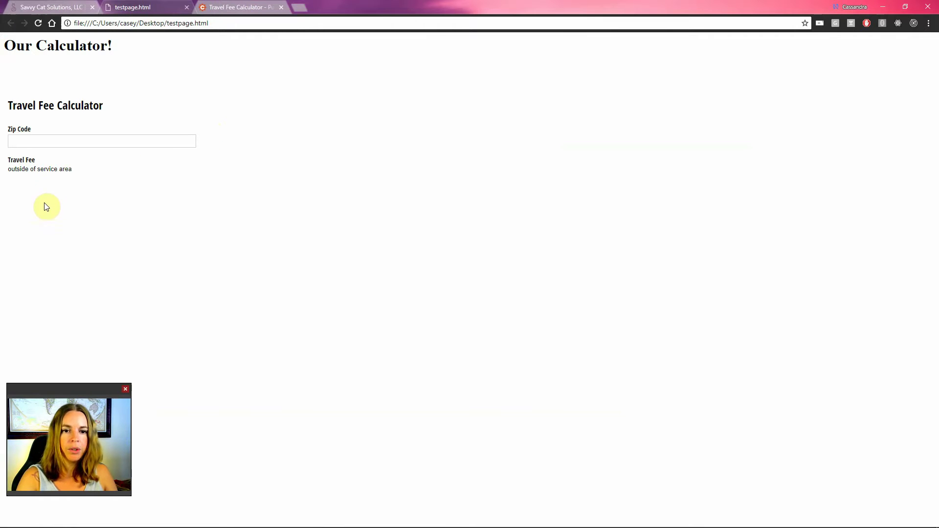
left_click(59, 145)
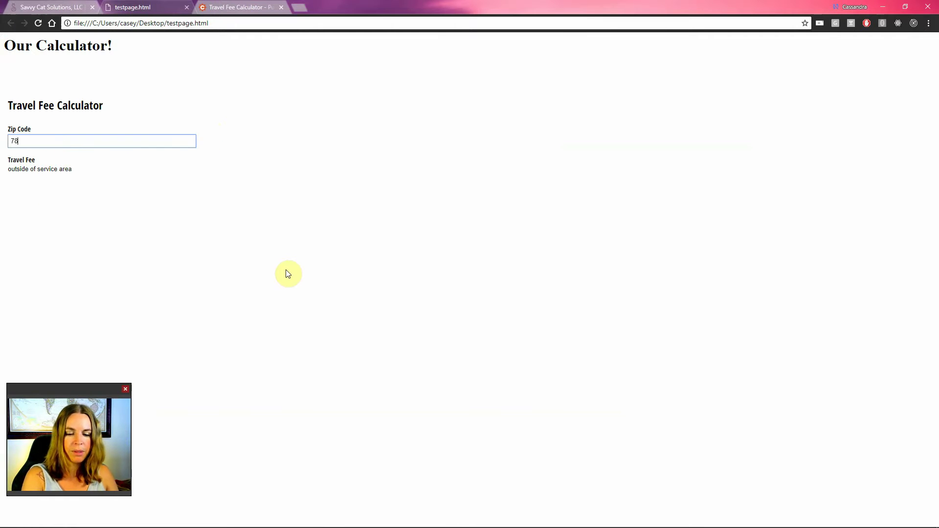
key("Tab")
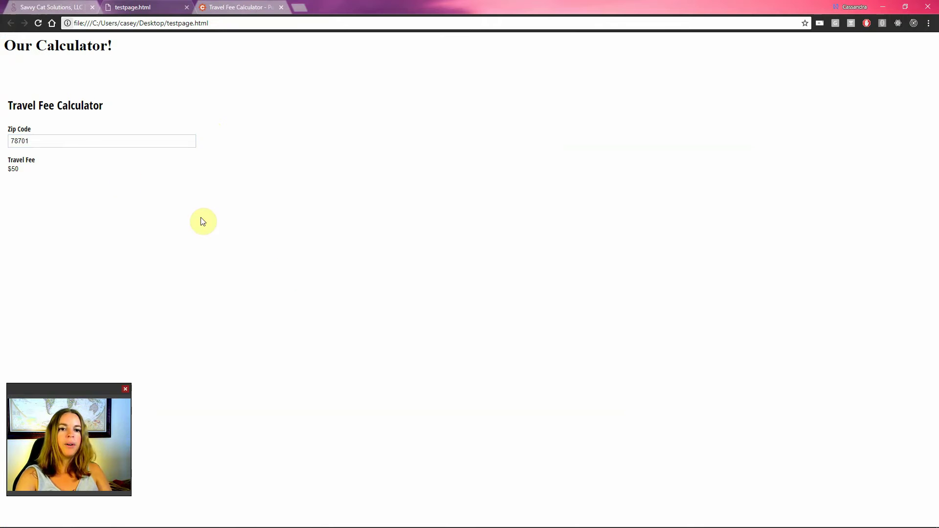
double_click(67, 139)
type("786")
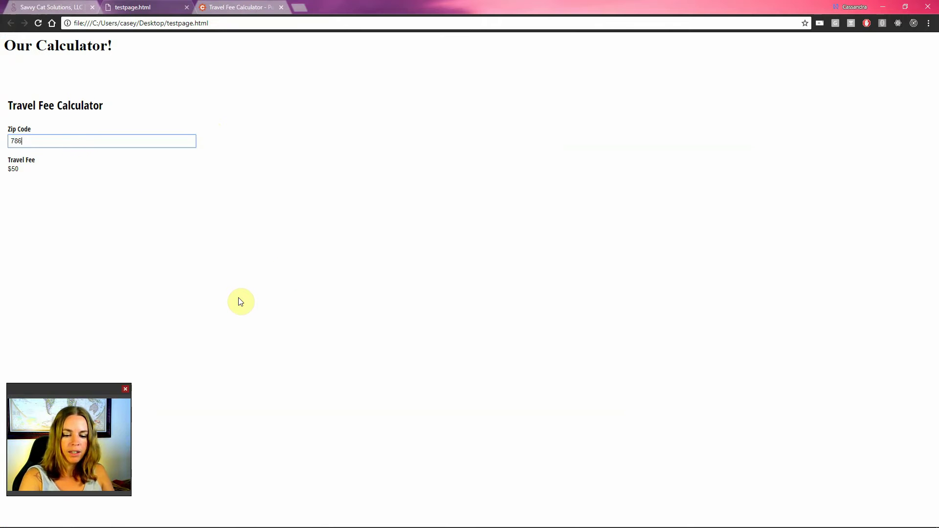
type("10")
key("Tab")
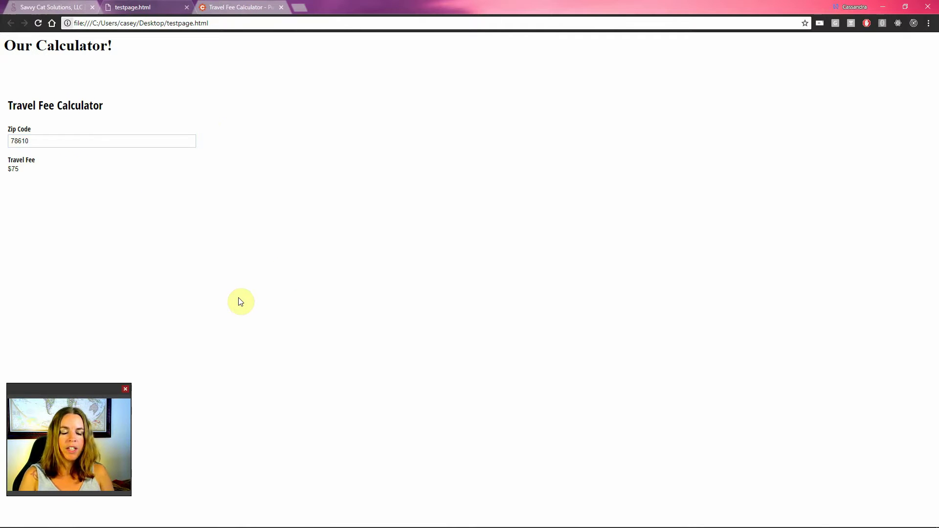
Step: Return to the Travel Fee Calculator form's builder, saving the unsaved changes, and open the Travel Fee field's settings
left_click(228, 6)
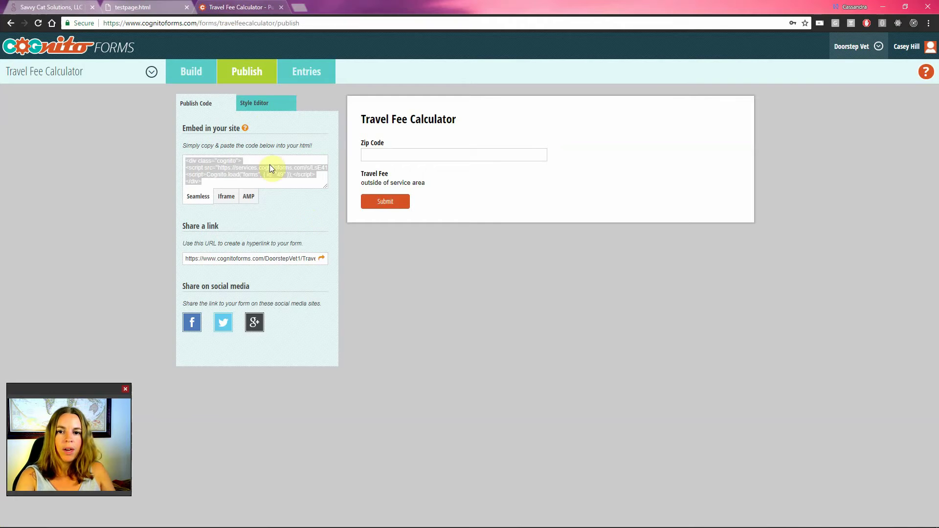
left_click(204, 78)
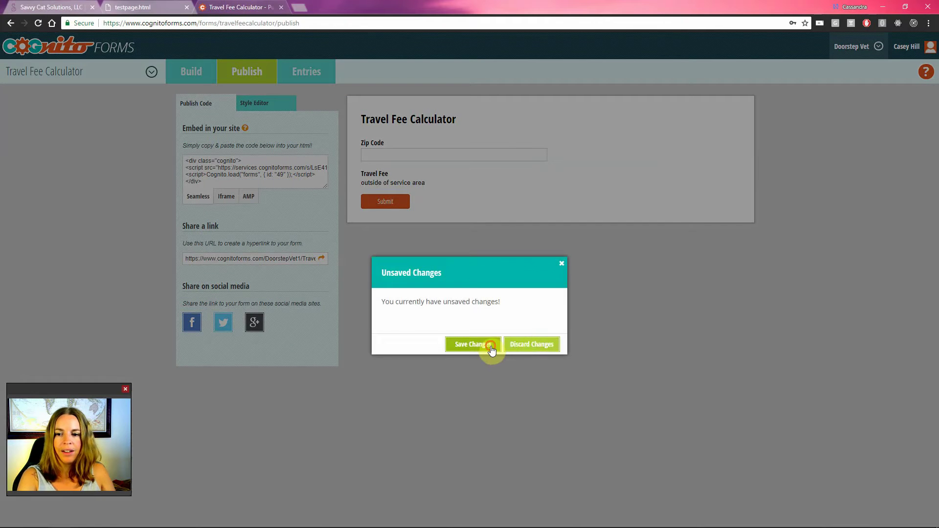
left_click(486, 344)
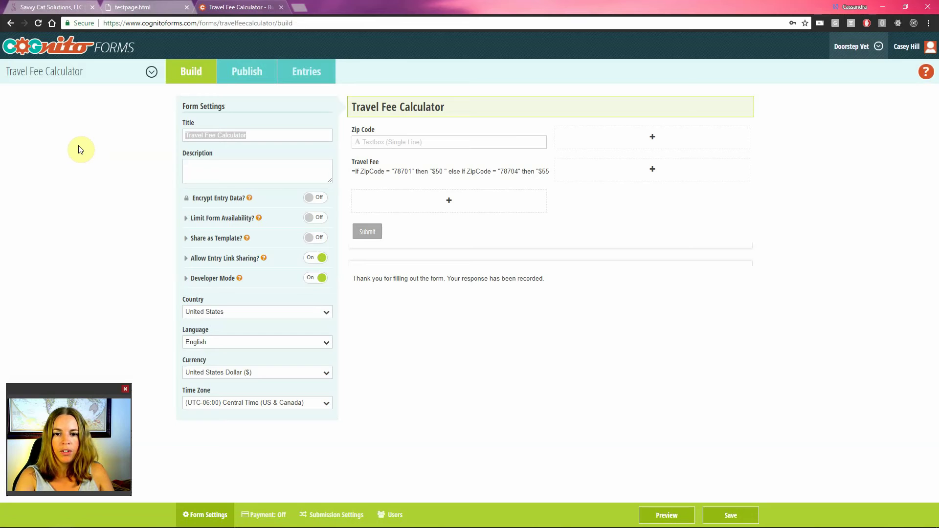
left_click(443, 177)
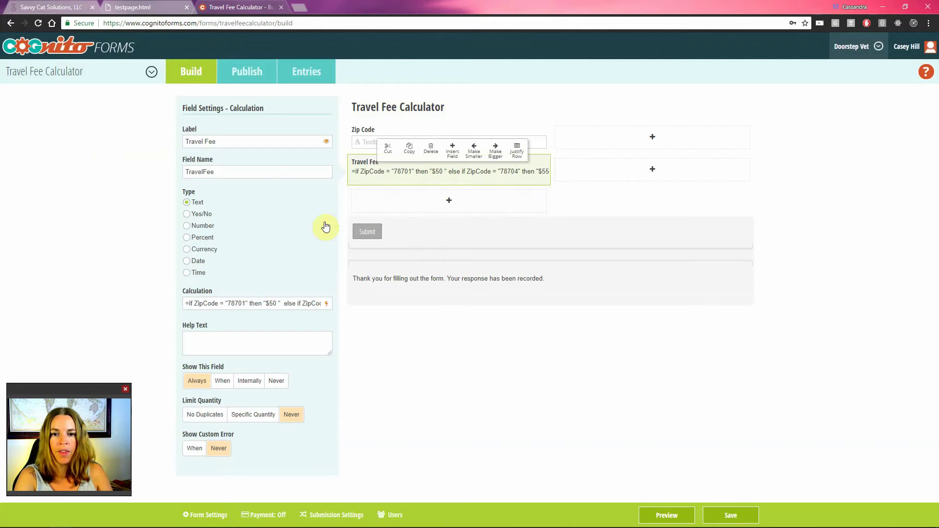
Step: Add a Choice field below Travel Fee and enable assigned values for its choices
left_click(391, 207)
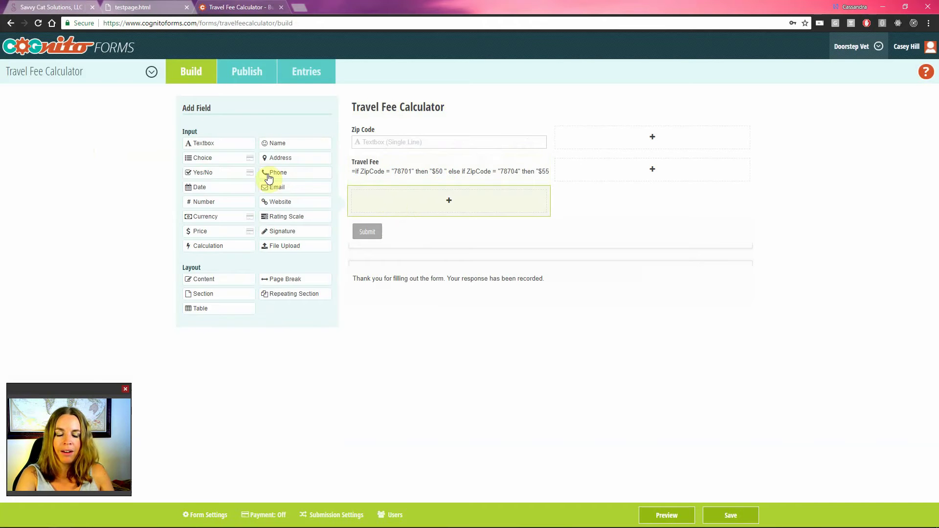
left_click(212, 159)
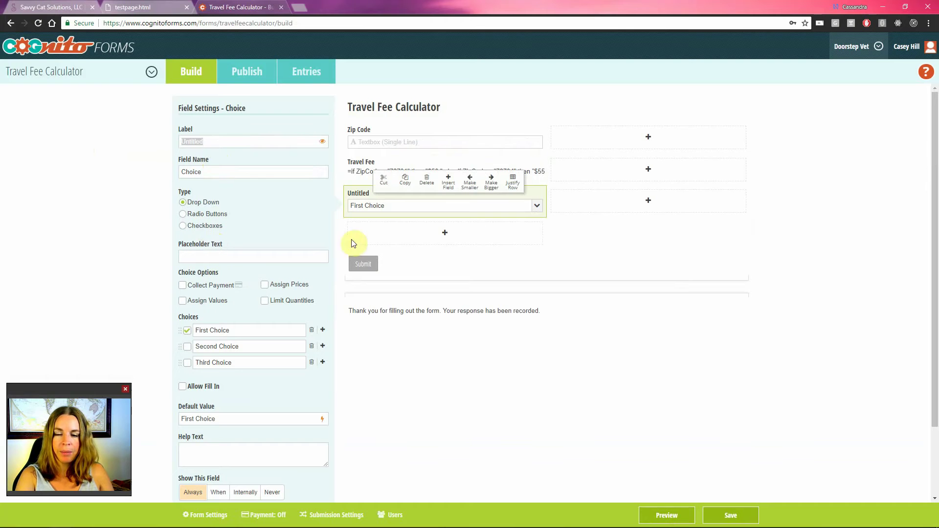
left_click(222, 303)
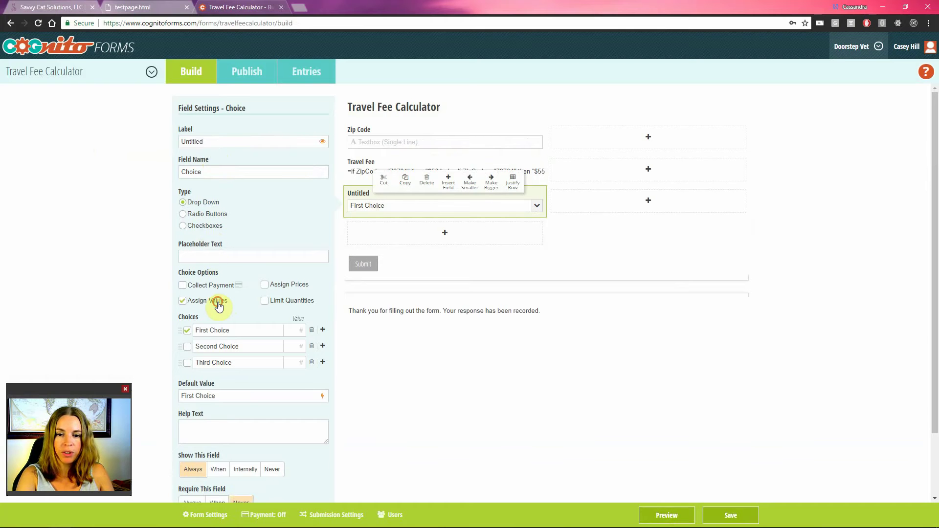
Step: Name the first two choices Euthanasia and QoL, and assign each a value of 100
triple_click(230, 330)
type("Euthan")
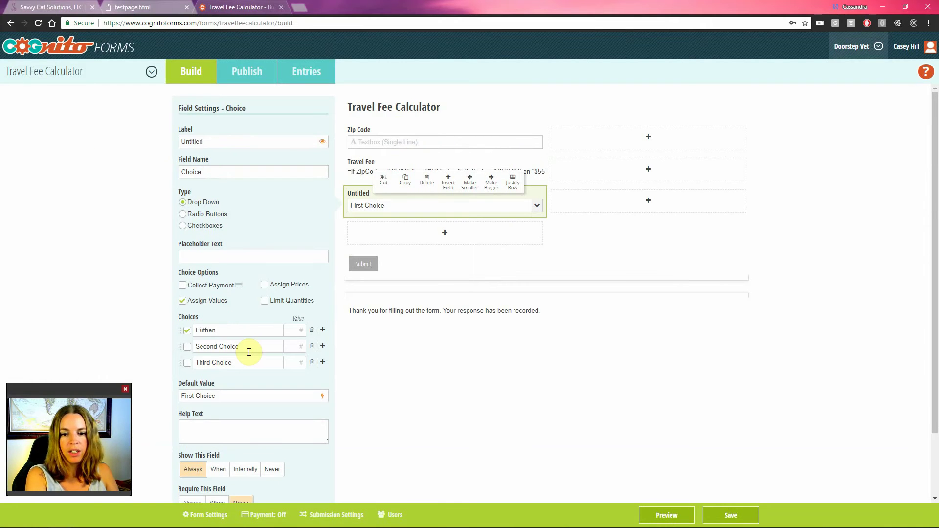
type("asia")
key("Tab")
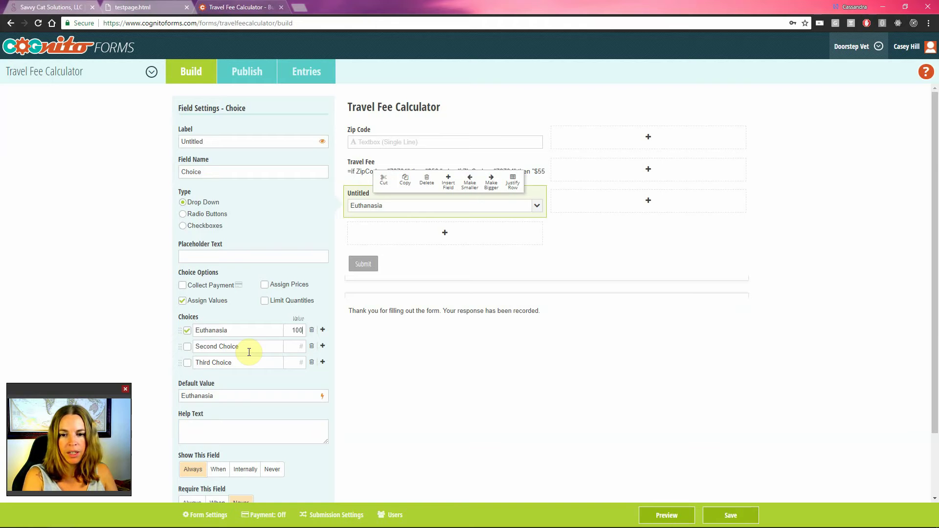
triple_click(247, 351)
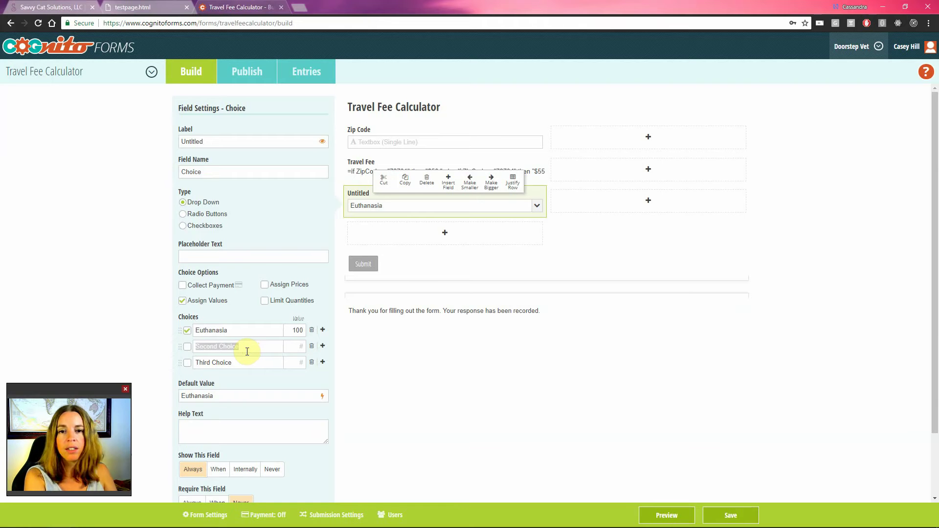
type("QoL")
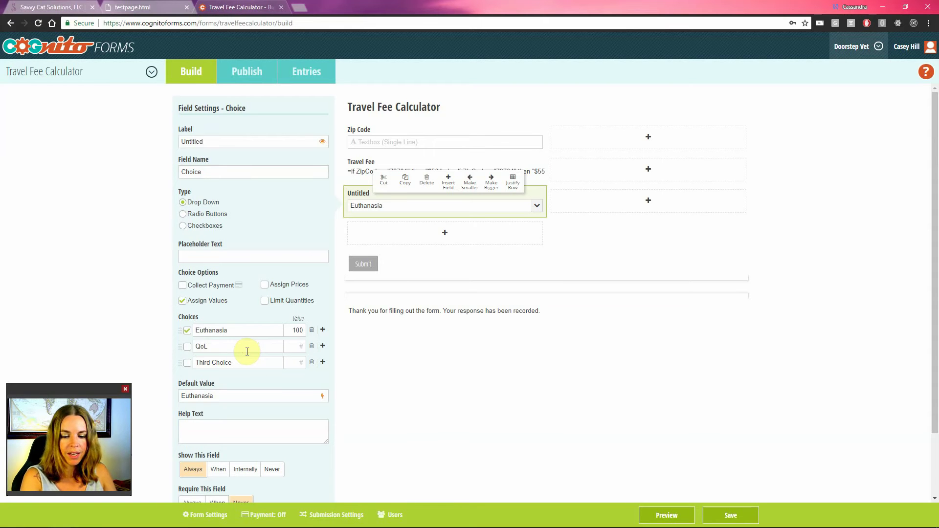
key("Tab")
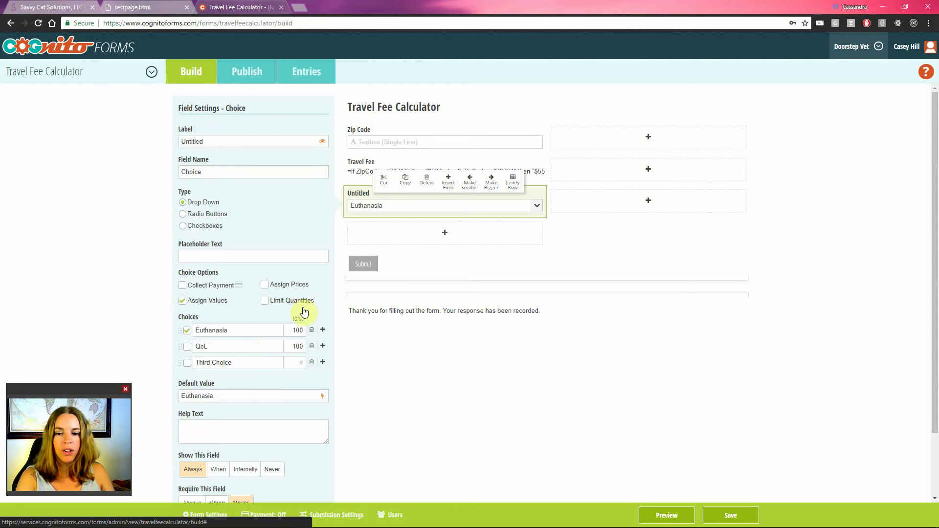
Step: Preview the form, choose QoL in the new drop-down, and close the preview
left_click(428, 267)
left_click(642, 510)
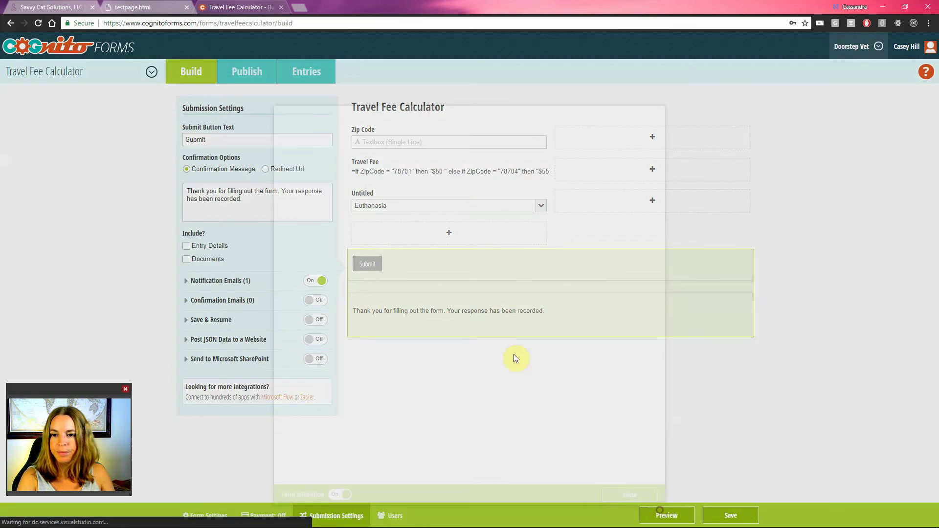
left_click(396, 221)
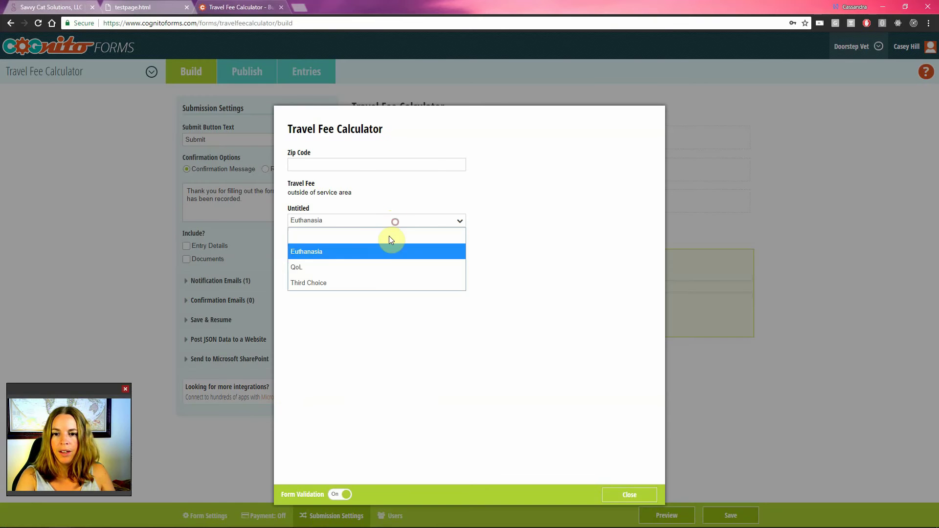
left_click(379, 267)
left_click(638, 496)
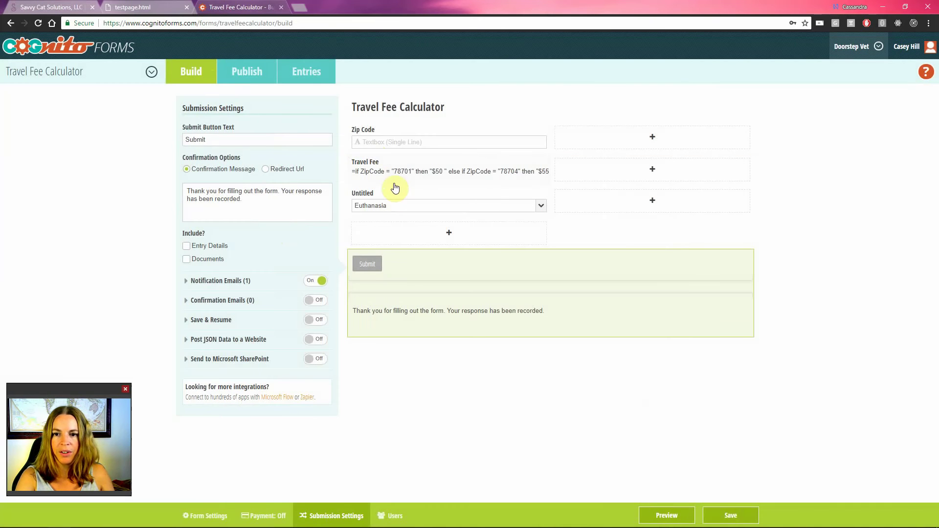
Step: Review the choice field's settings and display the field types available for the empty slot beneath it
left_click(403, 206)
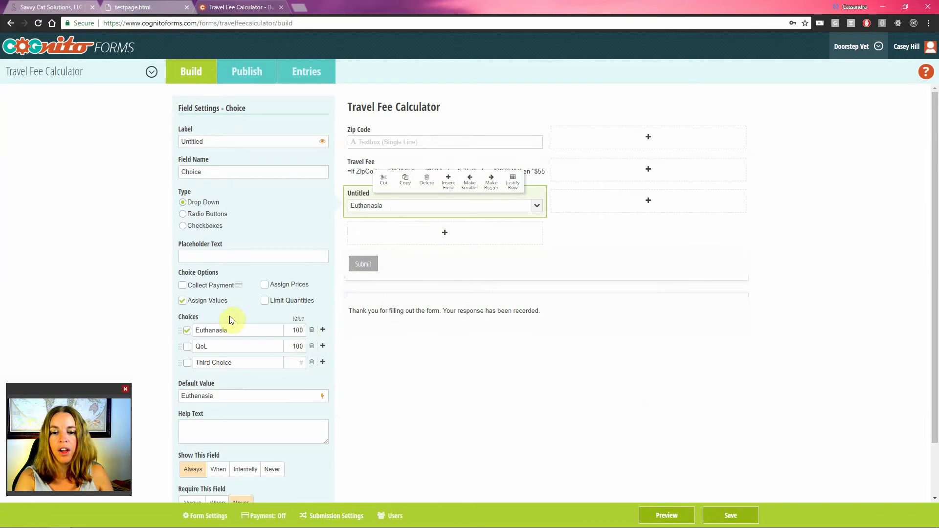
left_click(409, 242)
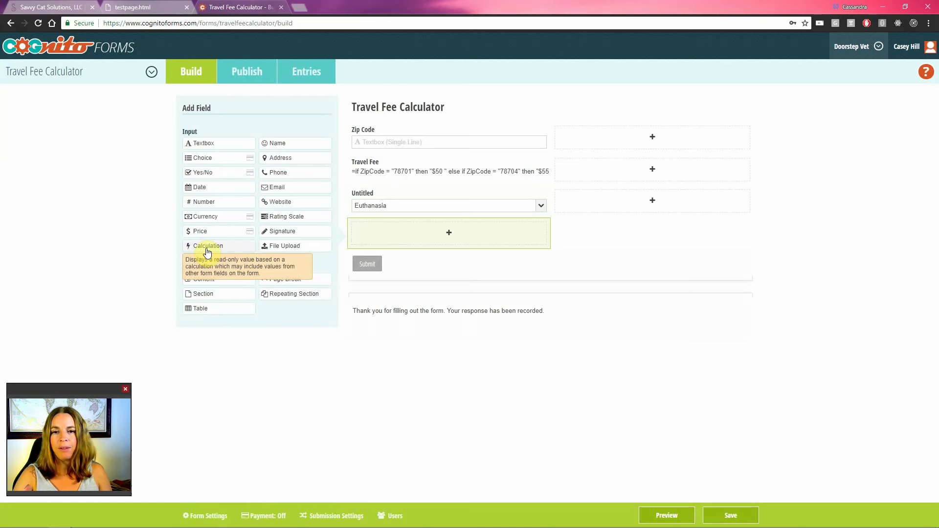
Step: Open euthanasia.doorstepvetaustin.com/service-area-pricing.html in a new browser tab
left_click(297, 2)
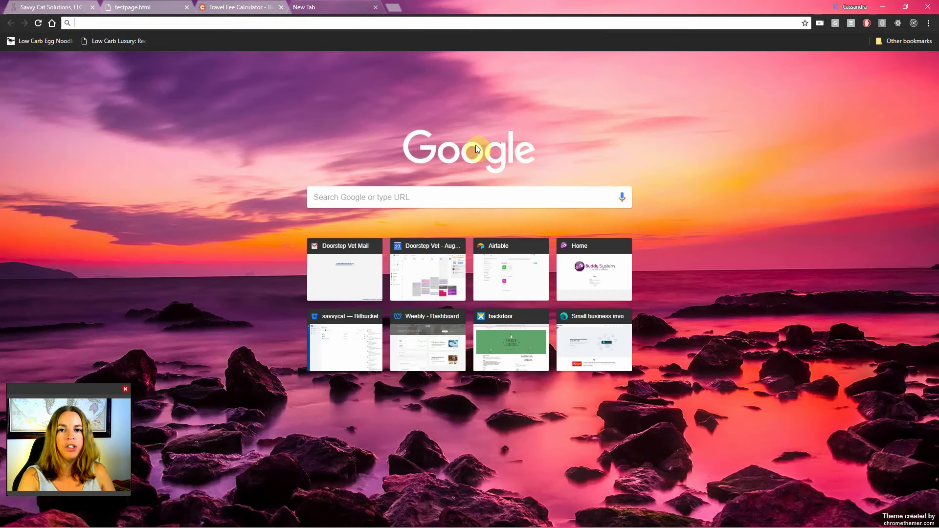
type("euth")
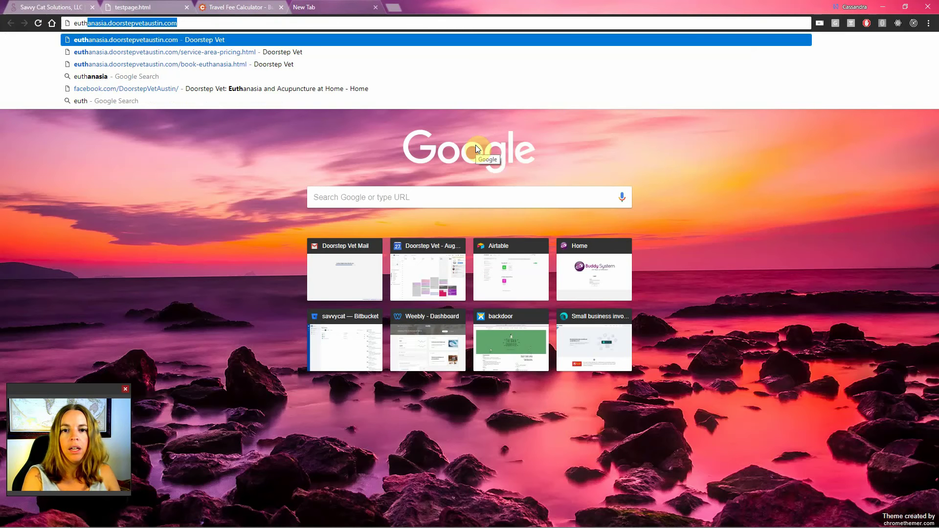
key("Down")
key("Return")
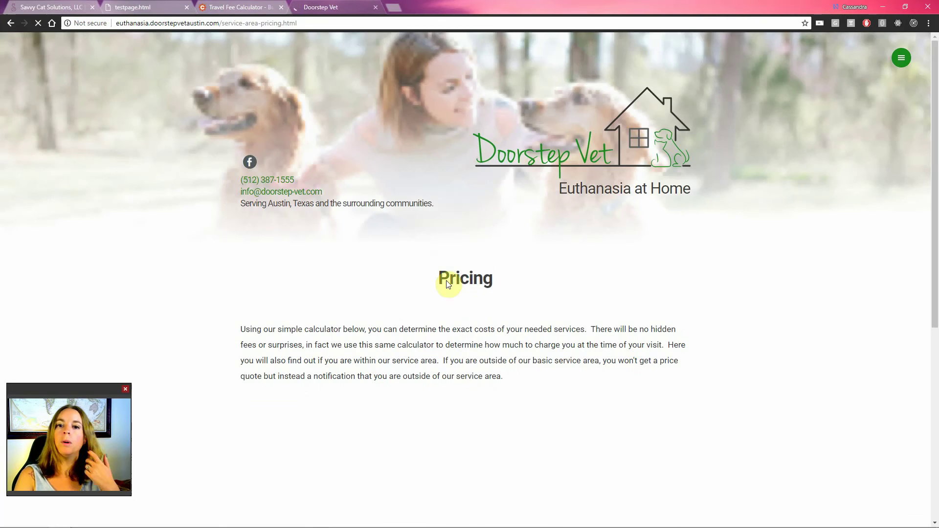
Step: Try the live pricing calculator with Humane Euthanasia as the service and 100+ pounds as the pet's weight
scroll(545, 339, "down", 4)
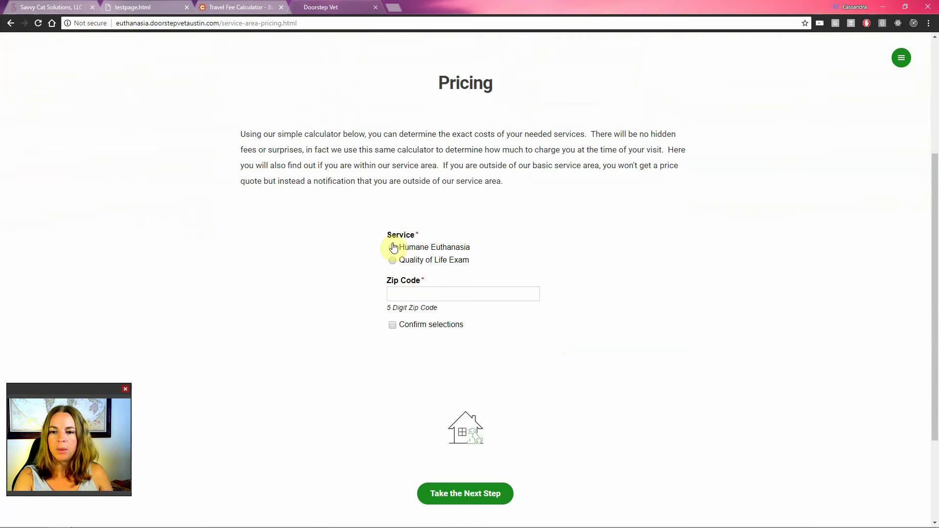
left_click(394, 249)
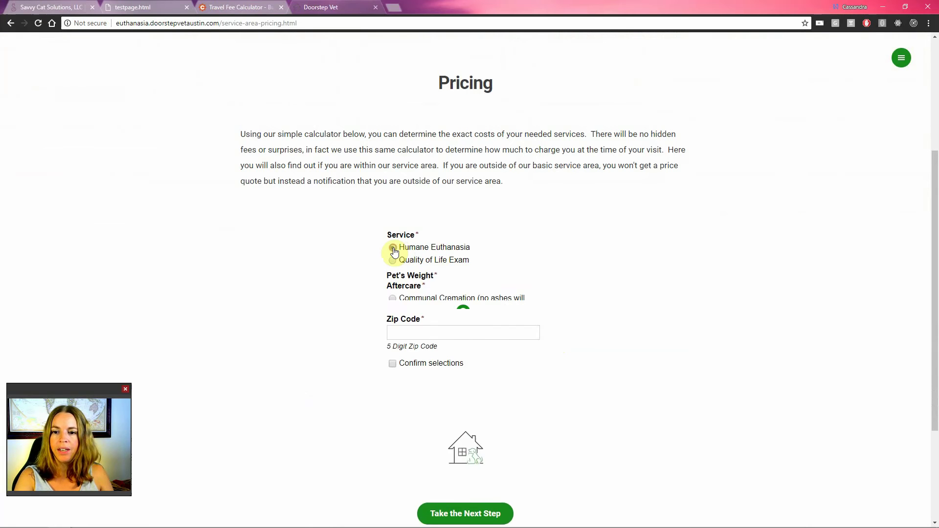
scroll(578, 279, "down", 1)
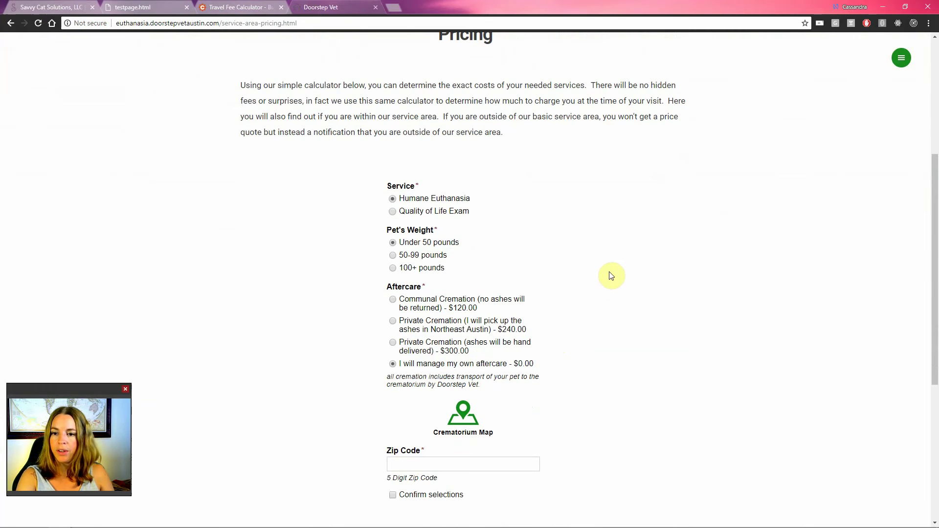
left_click(408, 268)
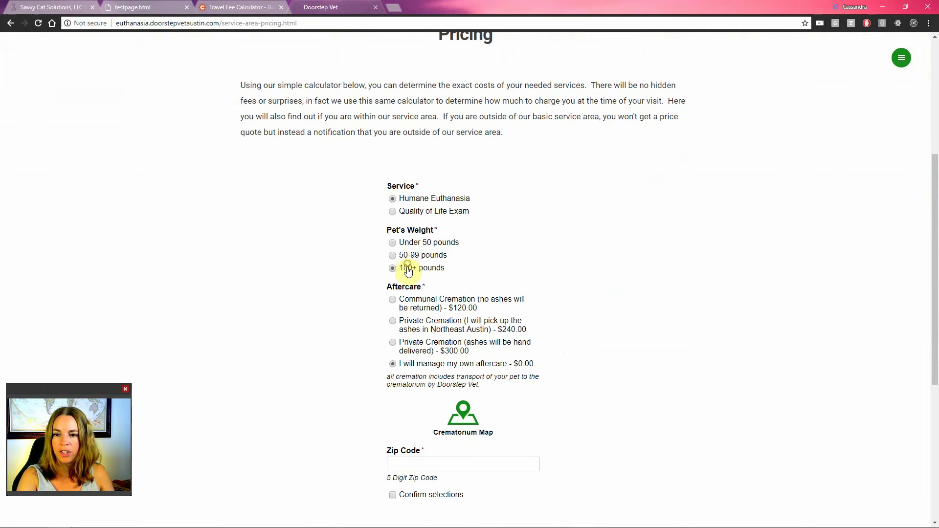
scroll(409, 272, "down", 1)
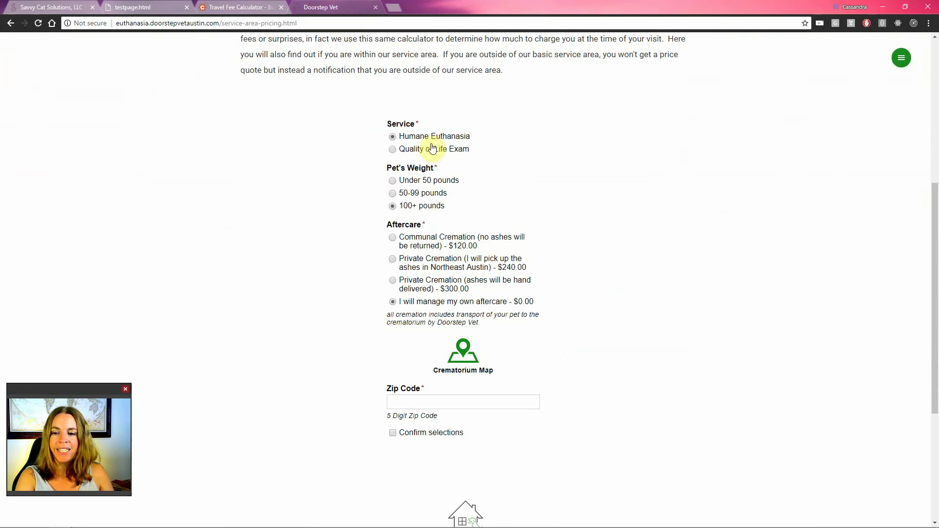
Step: Get a quote with Communal Cremation as the aftercare, 78701 as the zip code, and the selections confirmed
left_click(426, 243)
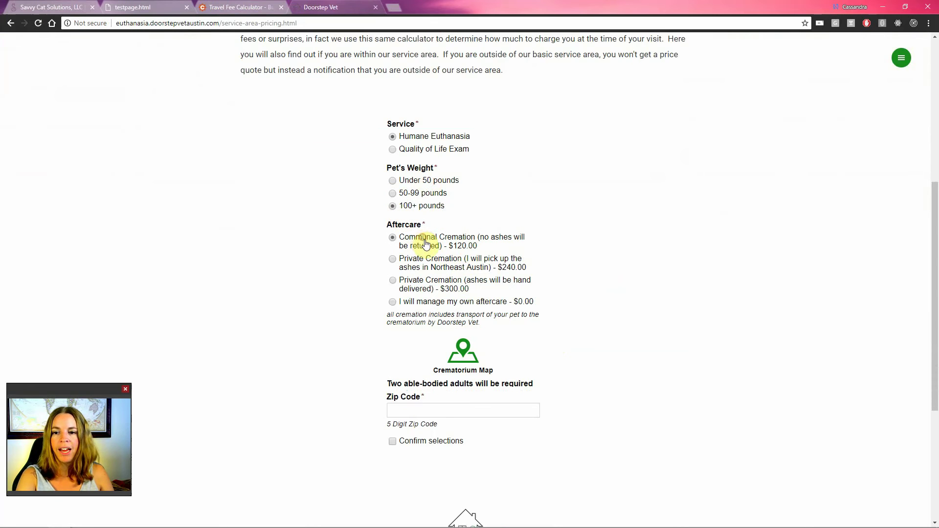
scroll(522, 274, "down", 1)
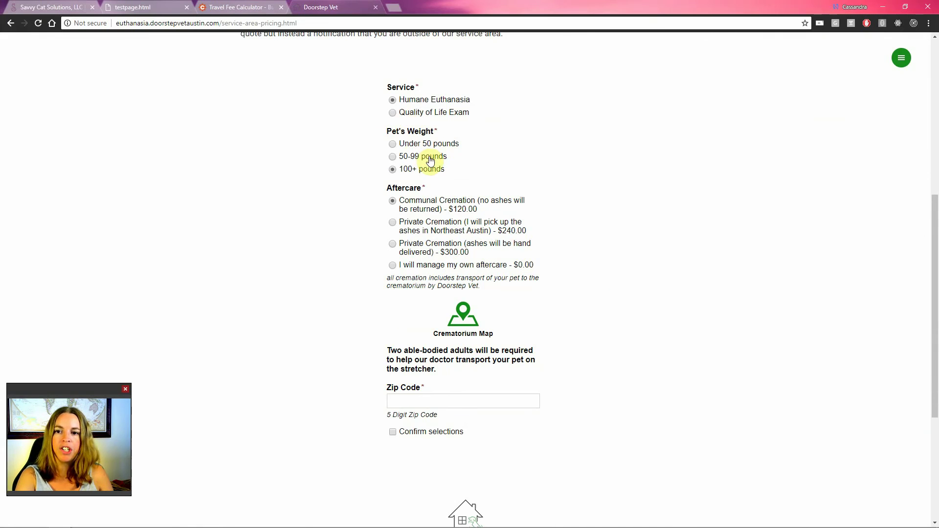
scroll(552, 292, "down", 1)
scroll(552, 293, "down", 1)
left_click(530, 300)
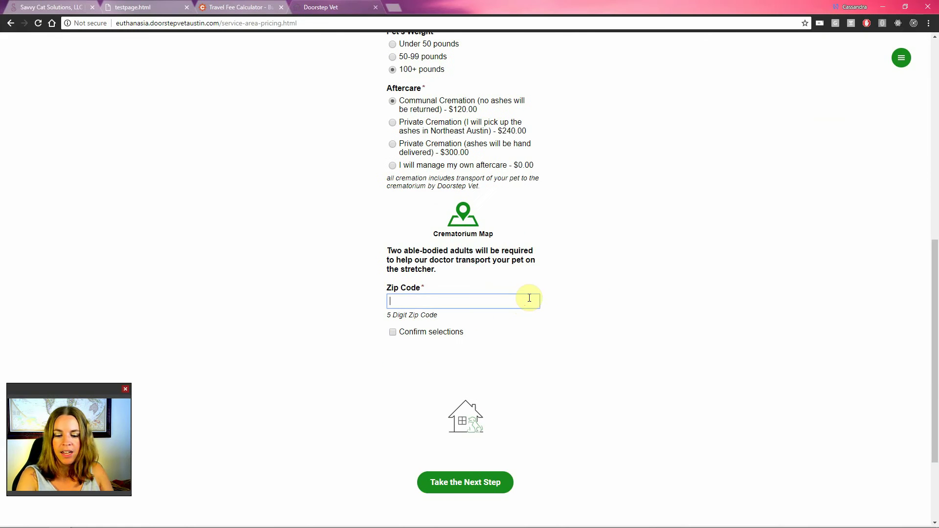
key("Tab")
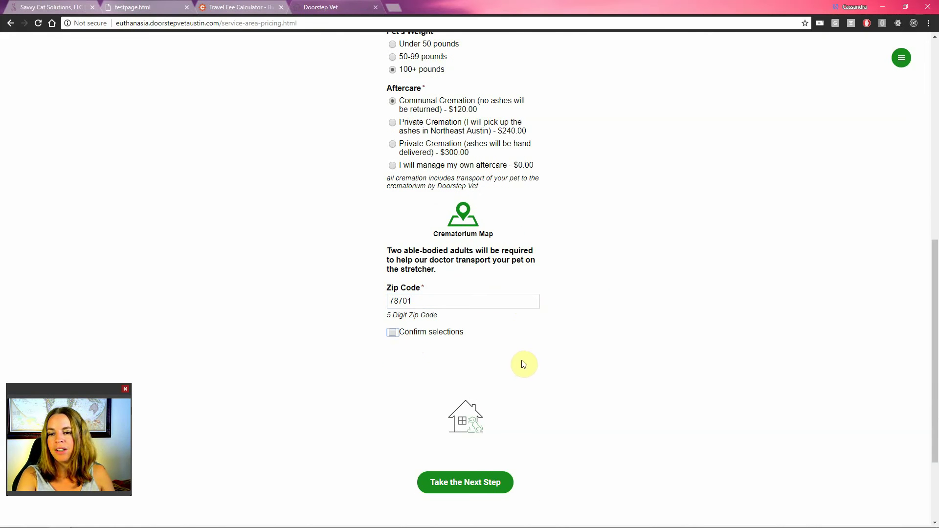
left_click(392, 333)
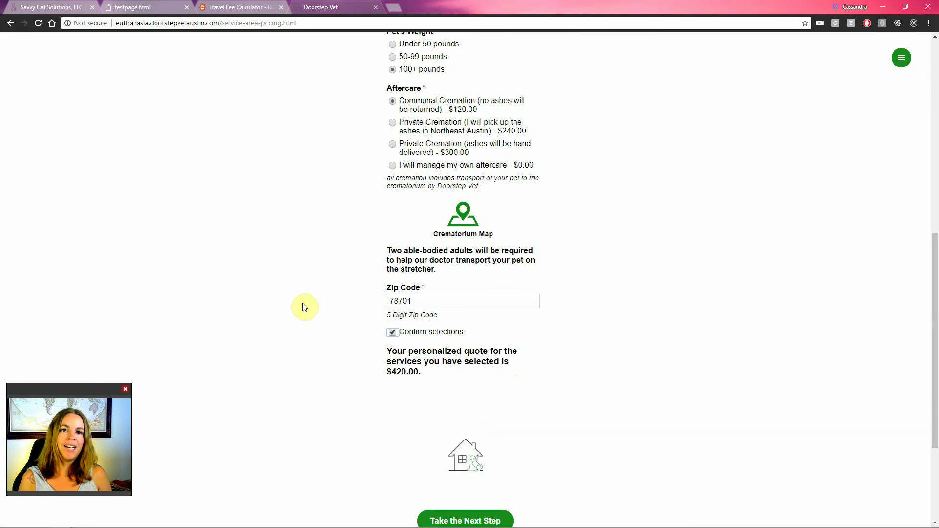
Step: Test the calculator's response to an out-of-area location by changing the zip code to 55555
double_click(421, 303)
type("55")
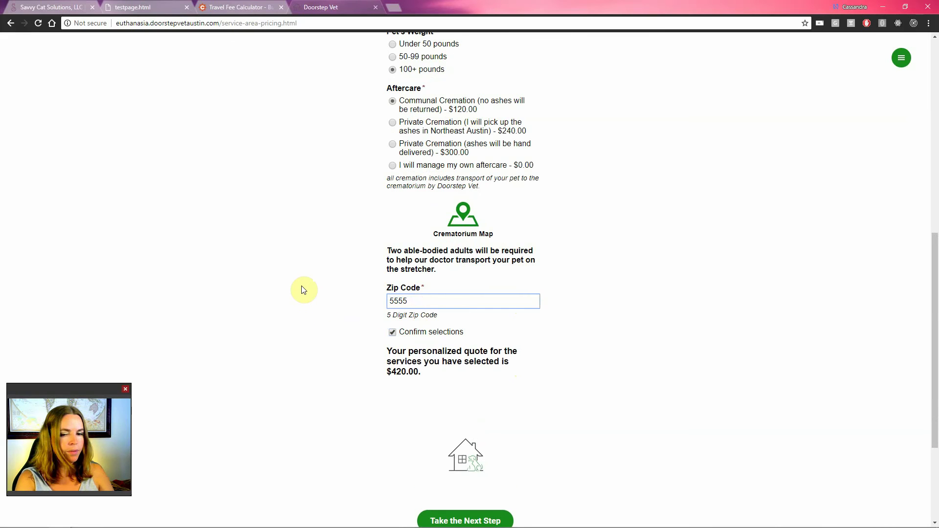
type("55")
left_click(303, 289)
left_click(410, 302)
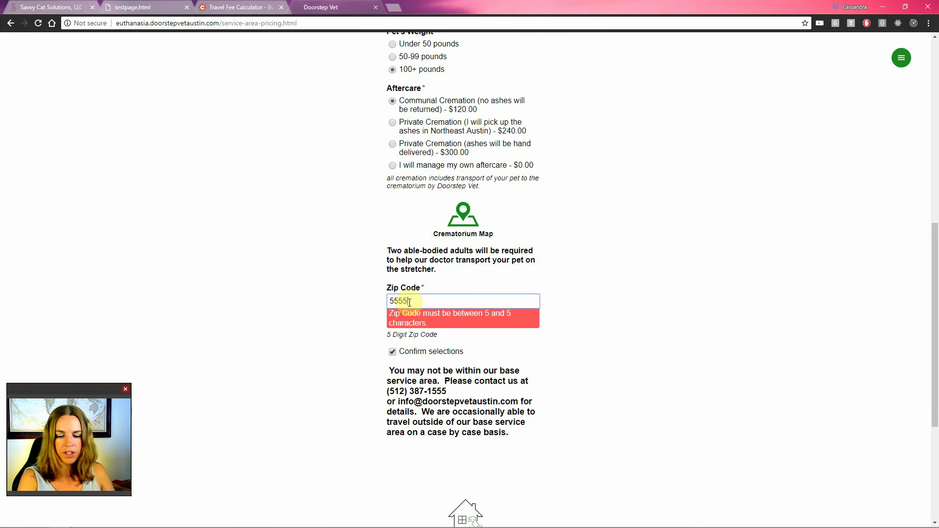
type("5")
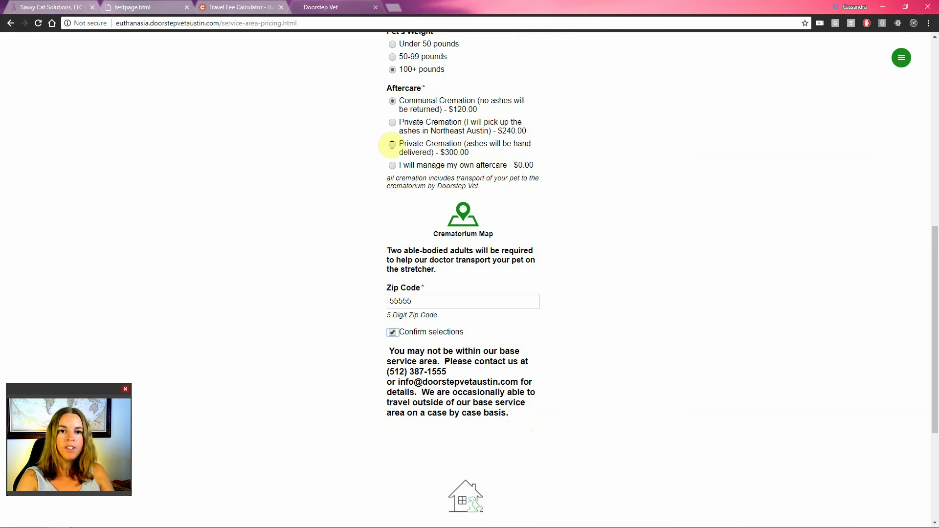
Step: Switch to the Savvy Cat Solutions home page that is already open in the browser
left_click(64, 8)
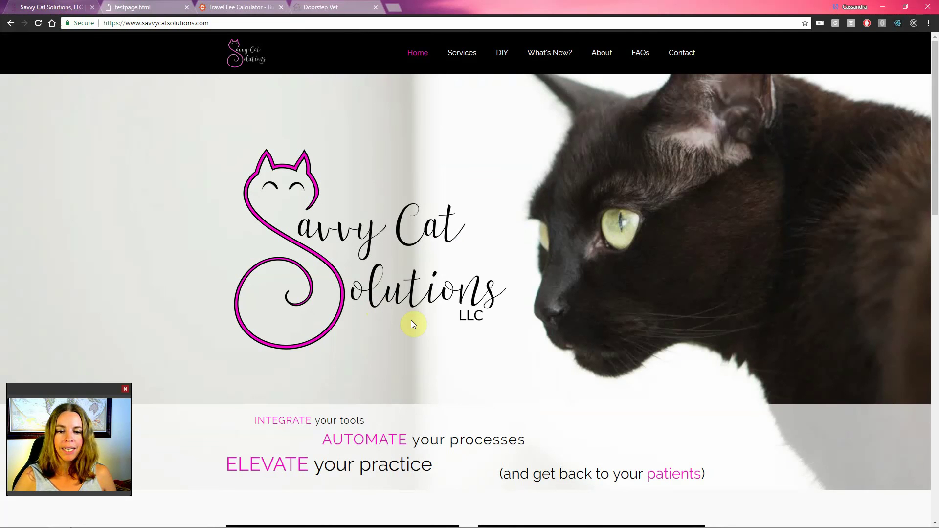